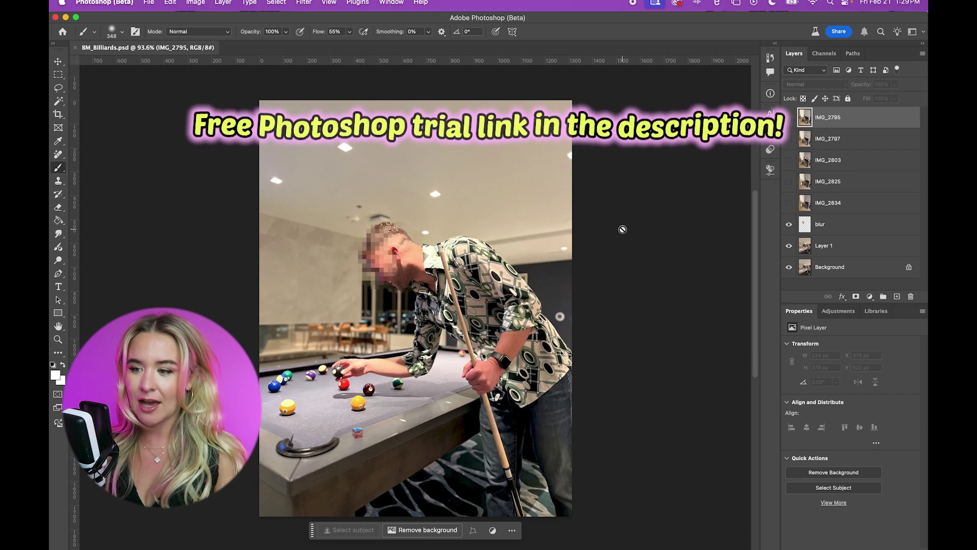
Step: Make the hidden photo layers IMG_2834, IMG_2825, IMG_2803, IMG_2797 and IMG_2795 visible above the billiards picture
key("l")
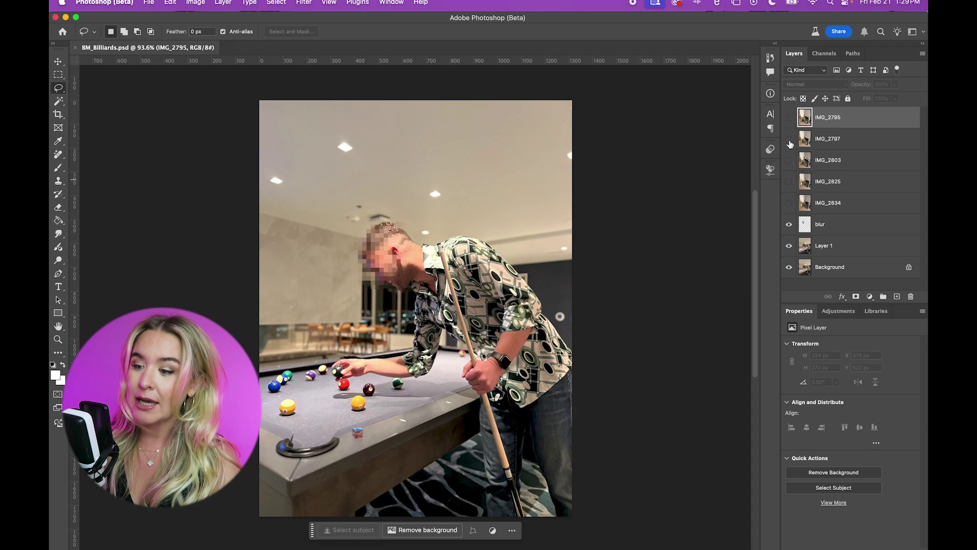
left_click(789, 203)
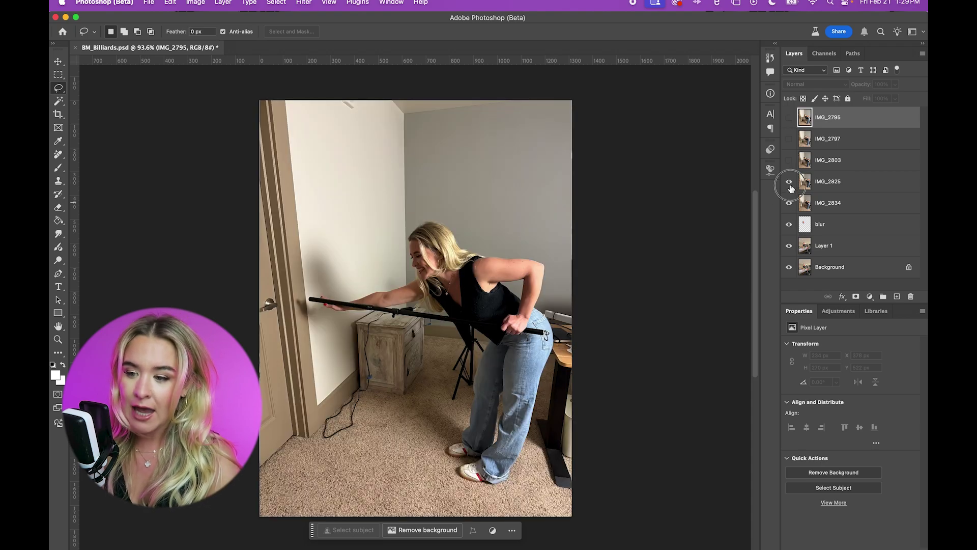
left_click(790, 182)
left_click(789, 161)
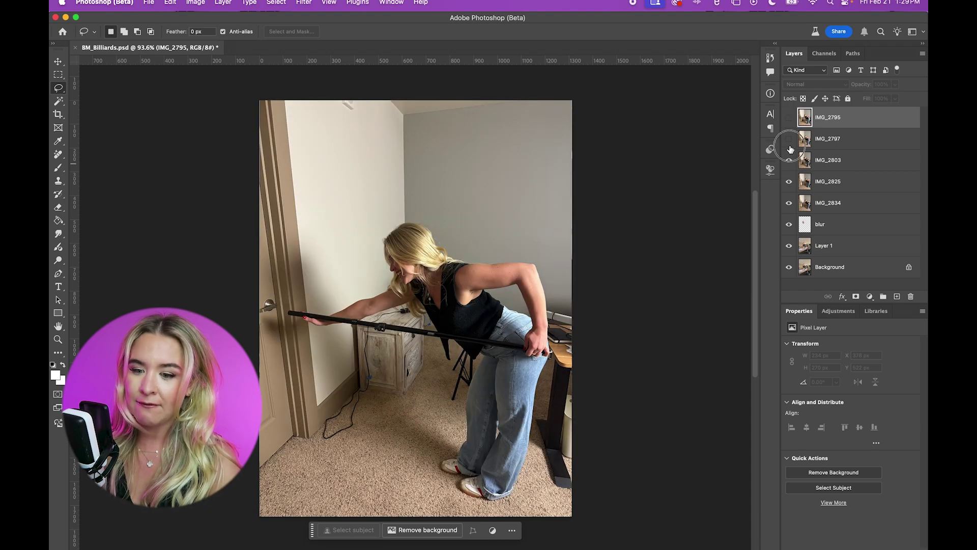
left_click(790, 139)
left_click(789, 118)
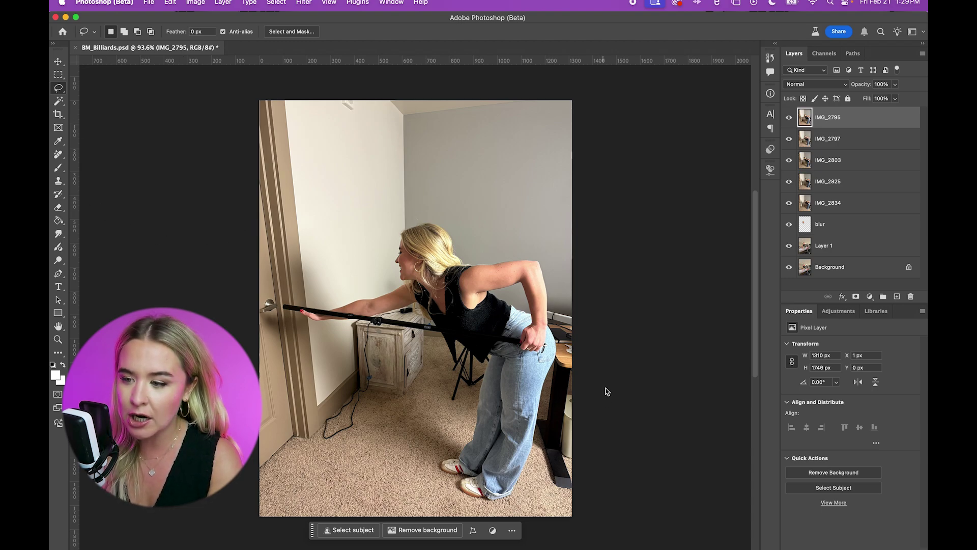
Step: Remove the background of layer IMG_2795 and check its cutout with the other four photo layers temporarily hidden
left_click(422, 530)
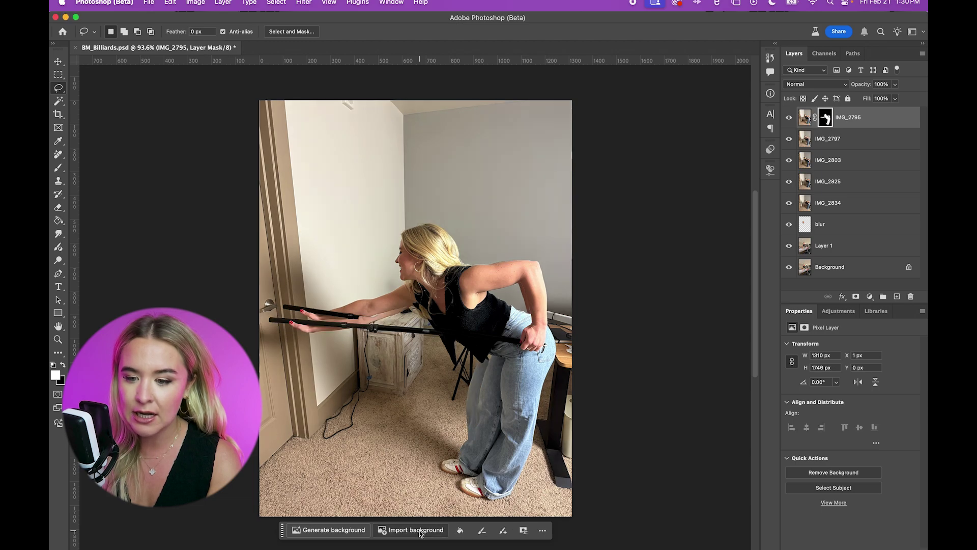
left_click_drag(792, 145, 792, 204)
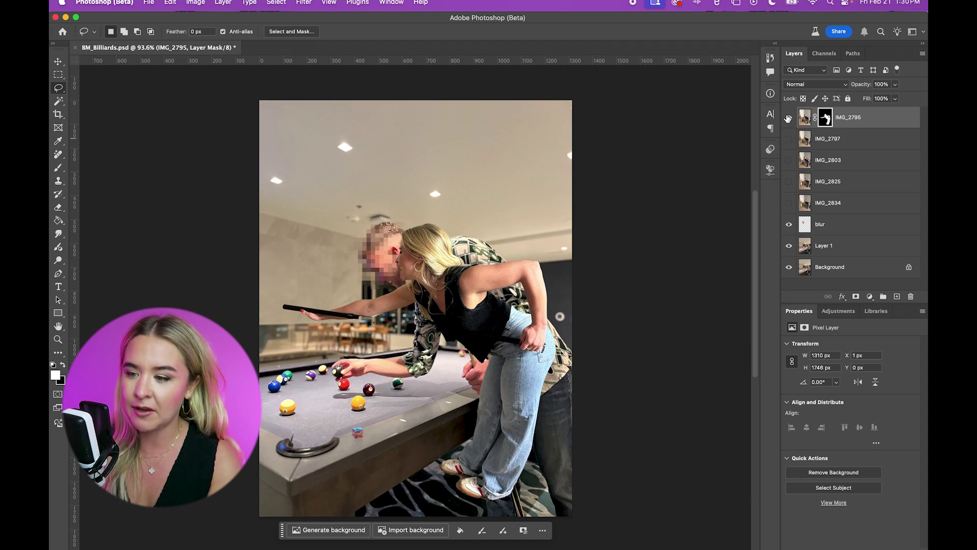
left_click_drag(792, 137, 791, 205)
Step: Remove the backgrounds of the photo layers IMG_2797, IMG_2803, IMG_2825 and IMG_2834
left_click(817, 146)
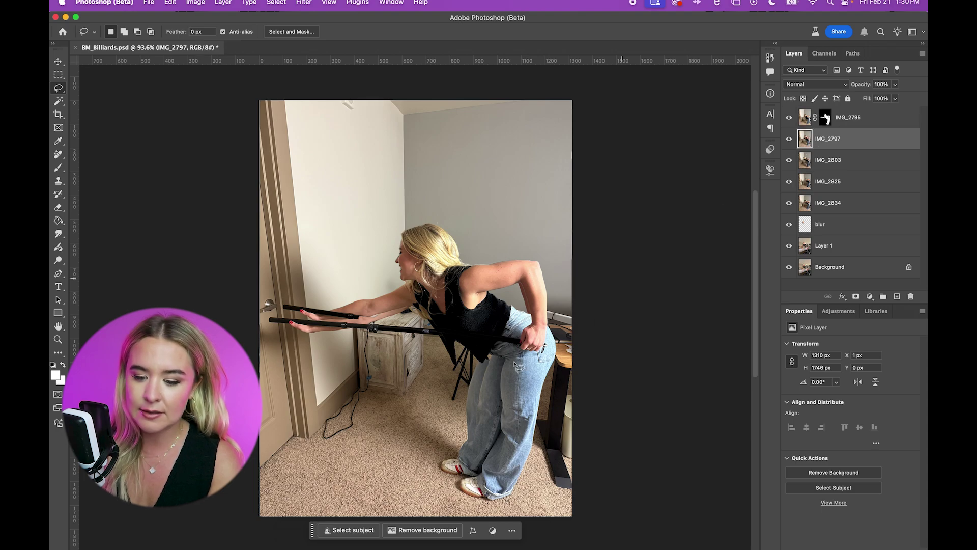
left_click(400, 530)
left_click(833, 166)
left_click(428, 530)
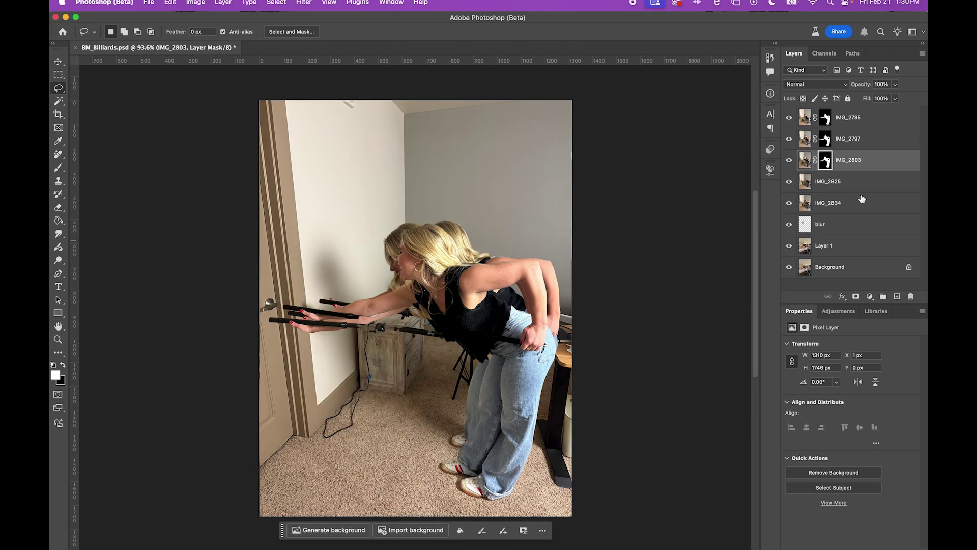
left_click(849, 184)
left_click(434, 531)
left_click(845, 203)
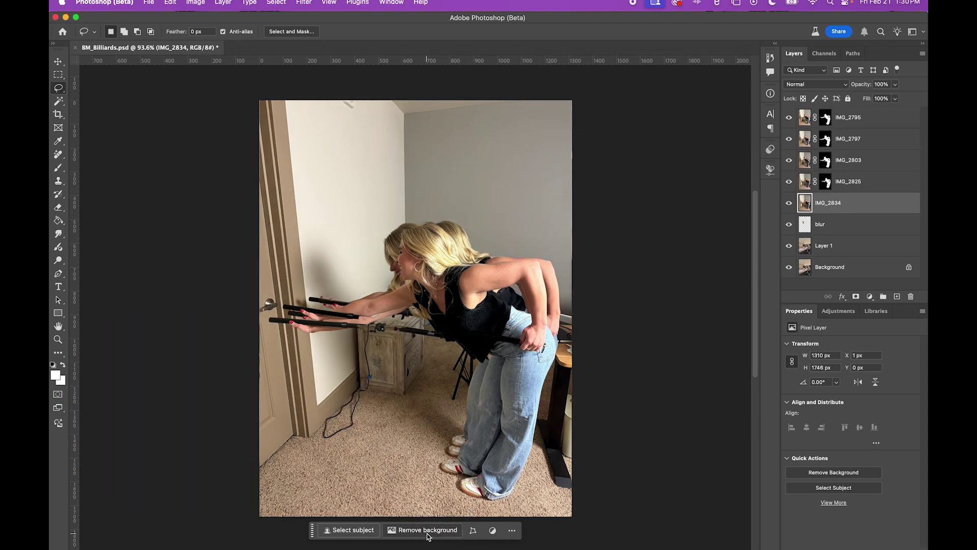
left_click(429, 531)
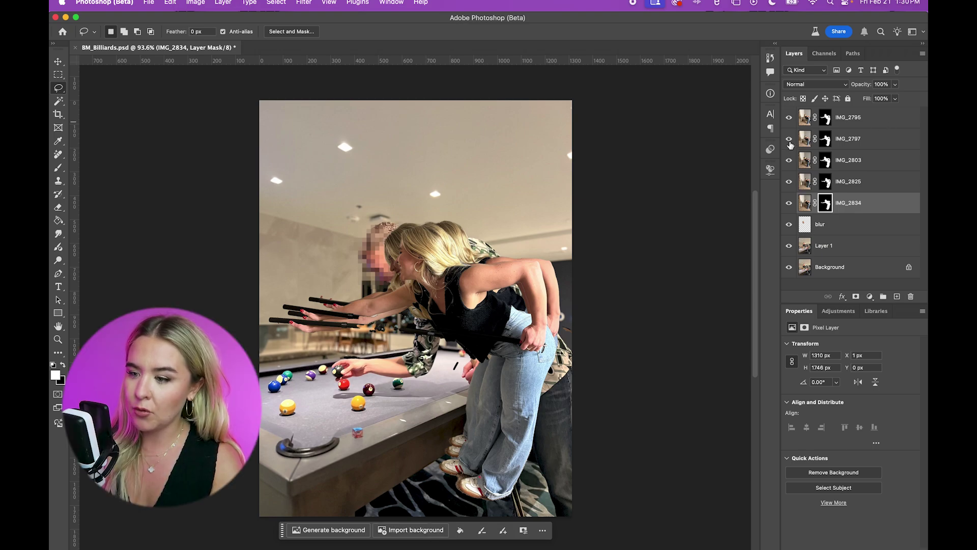
Step: With only IMG_2795 visible among the cutouts, transform all five together, rotating them about -8.6° and placing the woman leaning over the pool table
left_click_drag(791, 143, 806, 195)
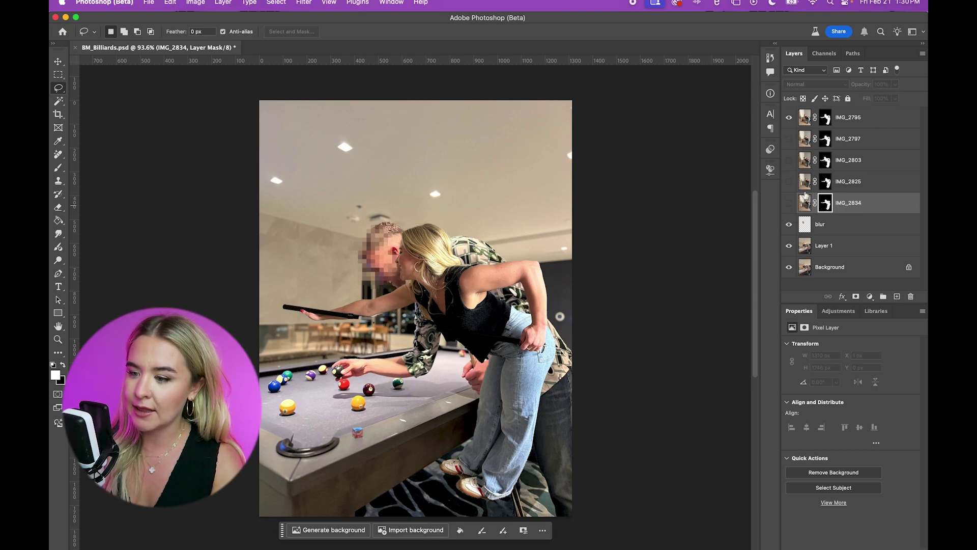
left_click(884, 124, "shift")
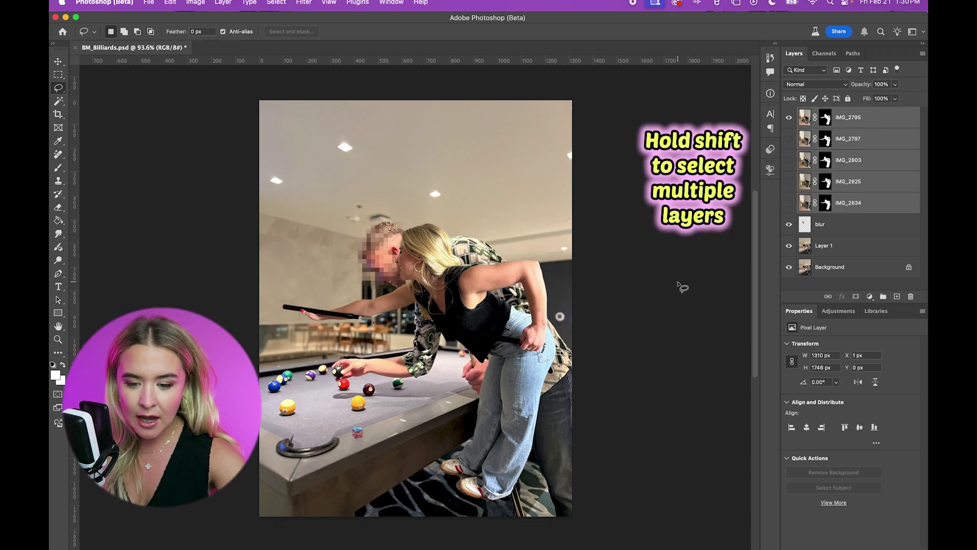
key("super+t")
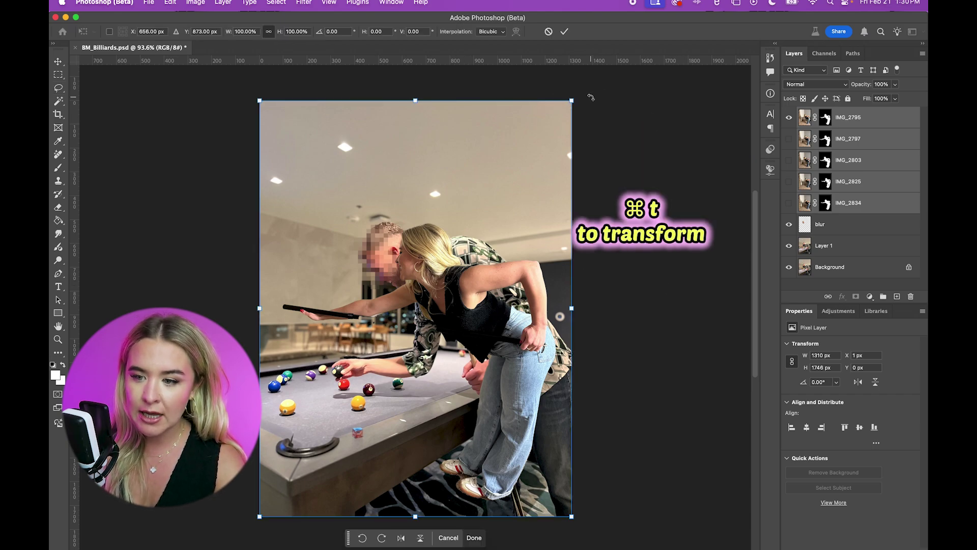
left_click_drag(590, 97, 566, 81)
left_click_drag(499, 157, 493, 215)
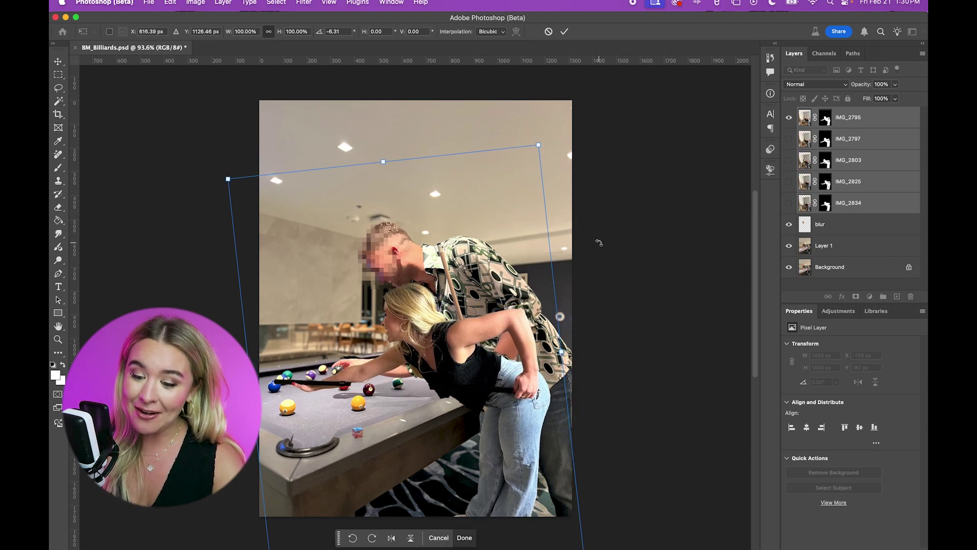
scroll(599, 243, "down", 3)
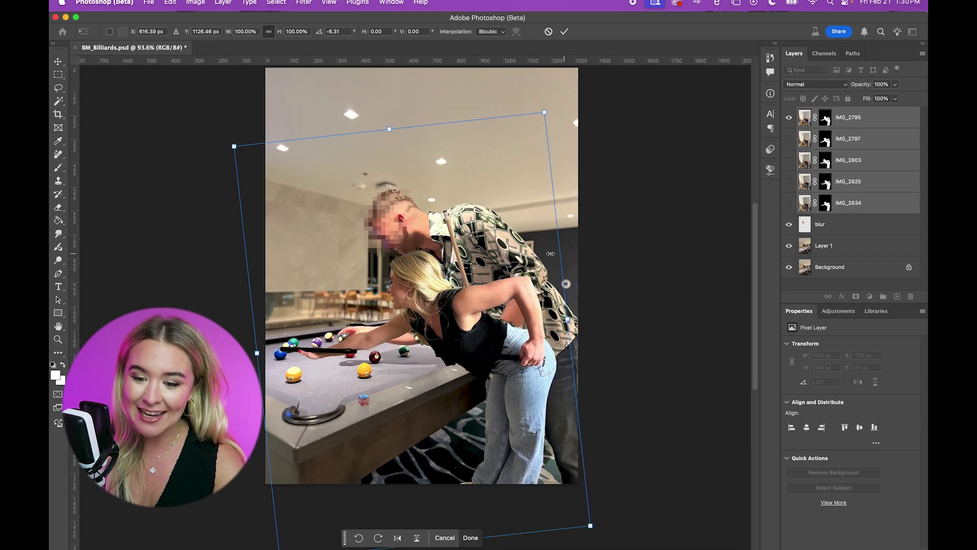
left_click_drag(597, 121, 574, 96)
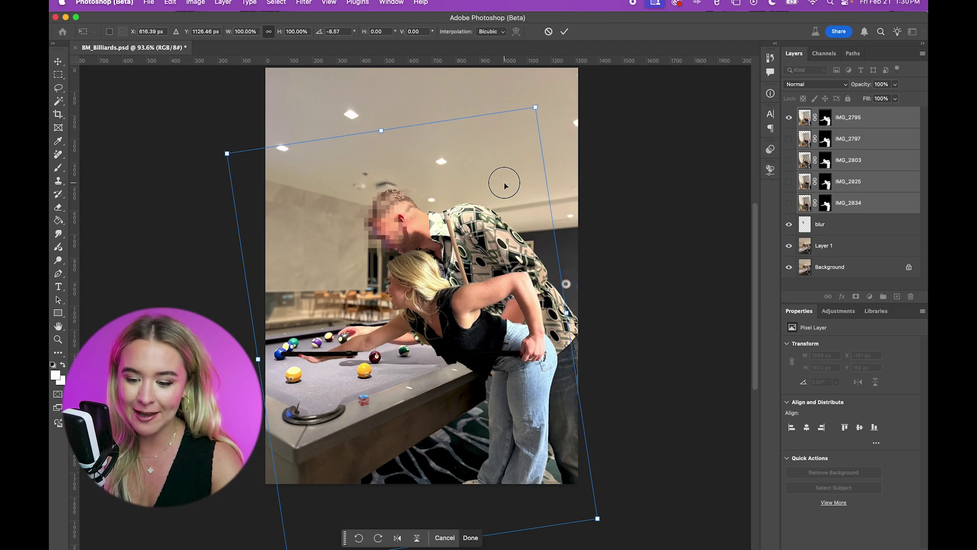
left_click_drag(504, 181, 504, 186)
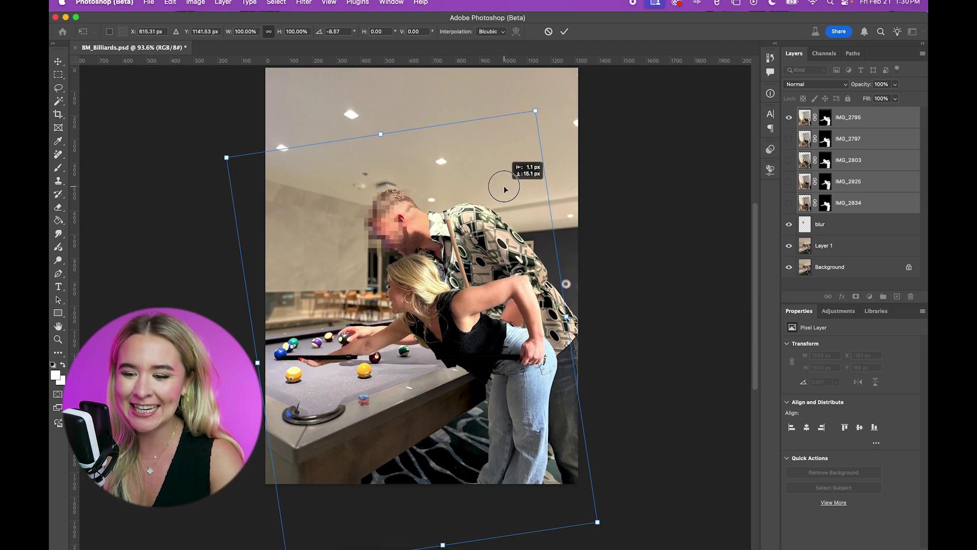
key("Return")
key("l")
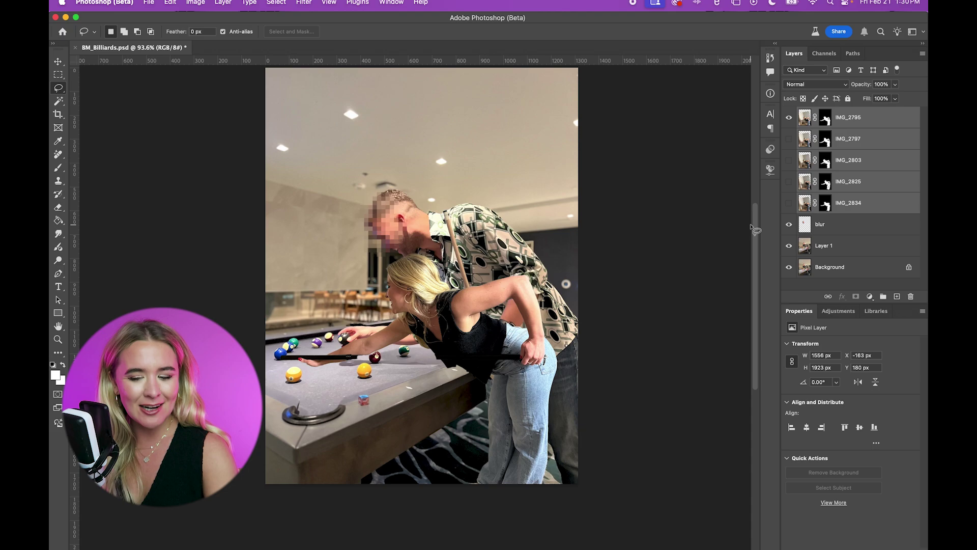
Step: Compare the cutout poses and delete the layers IMG_2797, IMG_2834, IMG_2803 and IMG_2795, keeping IMG_2825
left_click(789, 118)
left_click(789, 139)
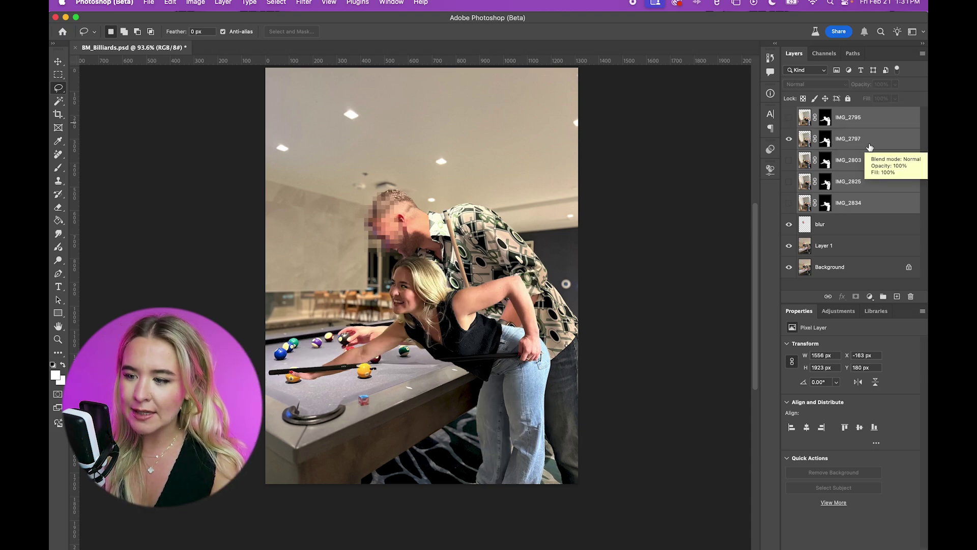
left_click(866, 145)
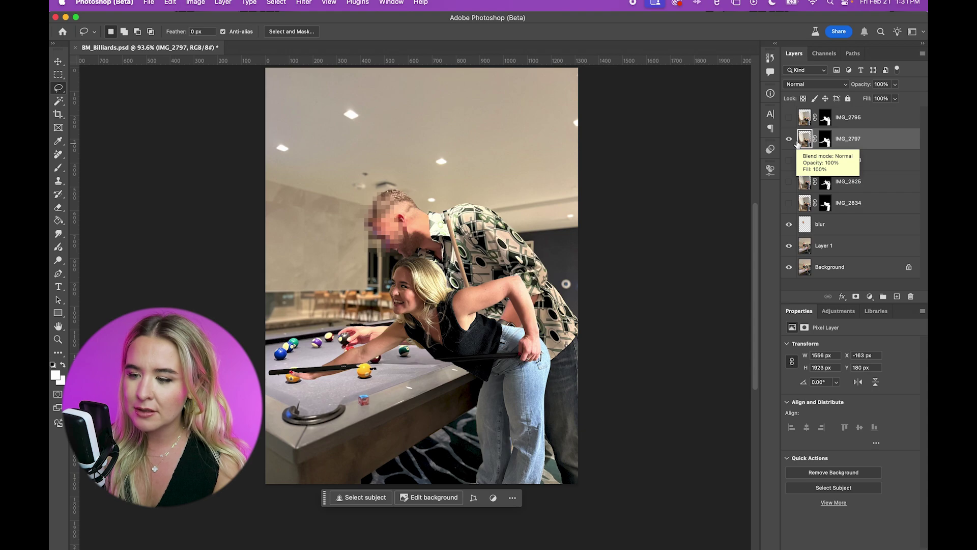
key("Delete")
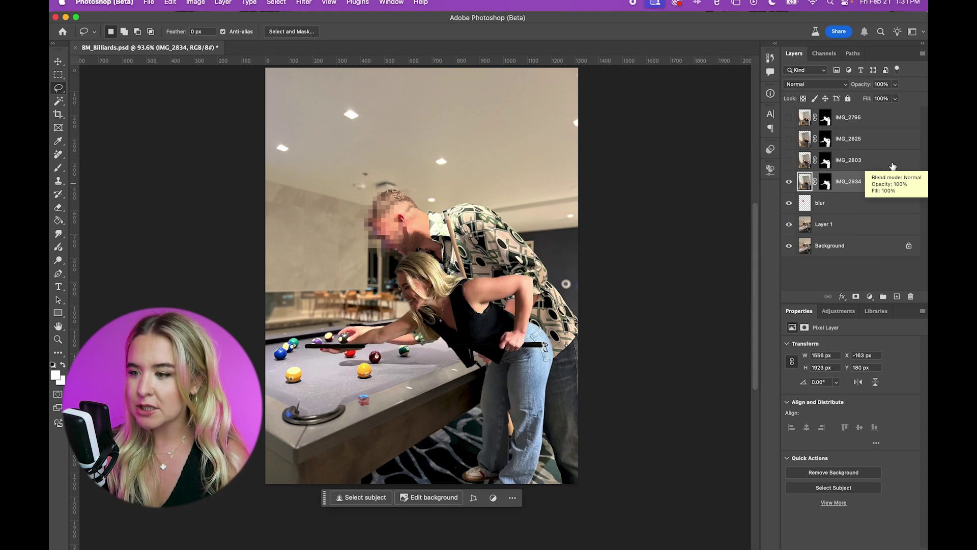
key("Delete")
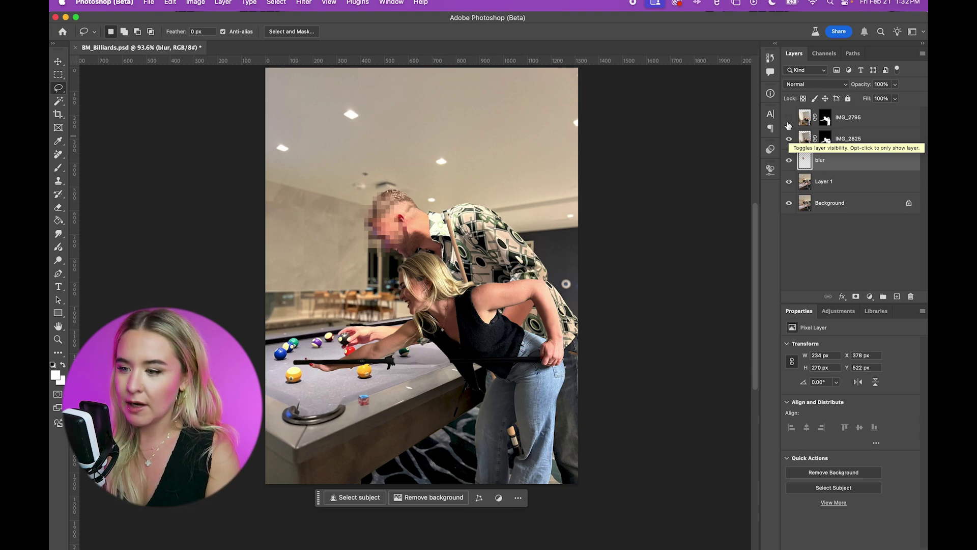
left_click(860, 118)
key("Delete")
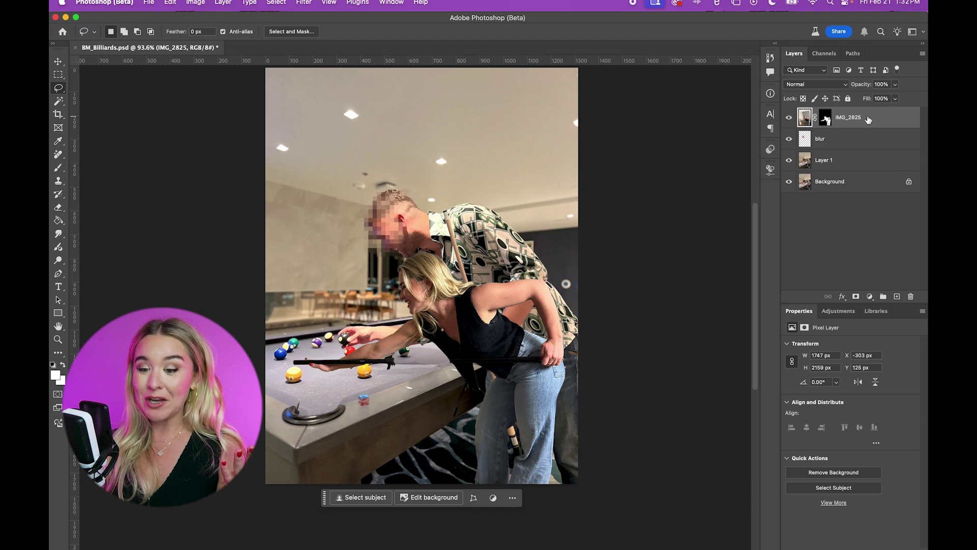
Step: Paint white on IMG_2825's layer mask with a 25 px soft round brush to restore the missing parts of the pole
left_click(826, 118)
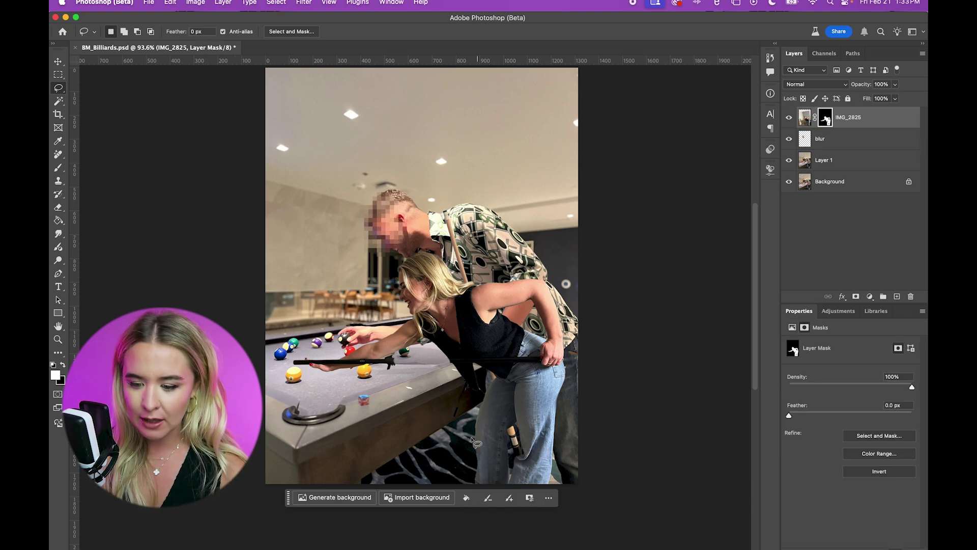
left_click(509, 498)
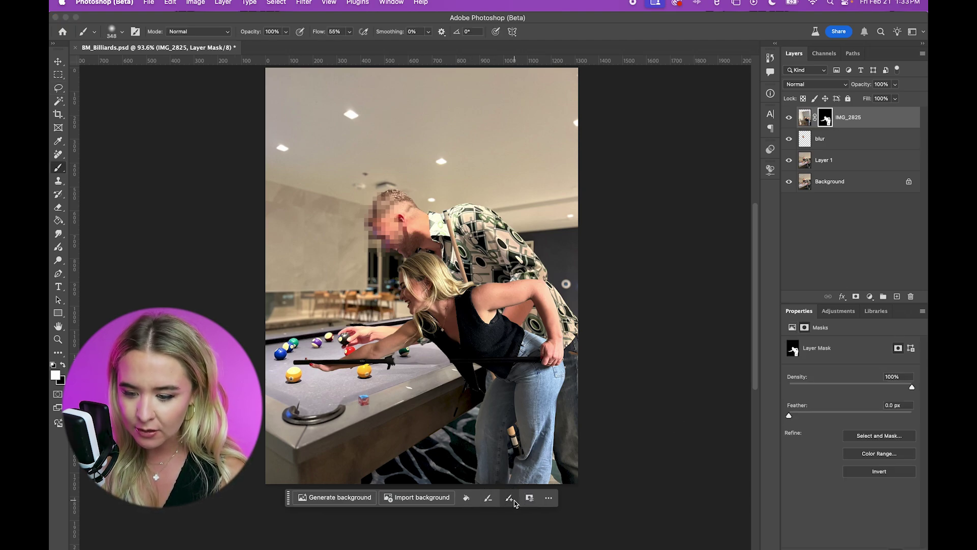
left_click(118, 32)
left_click_drag(115, 65, 112, 65)
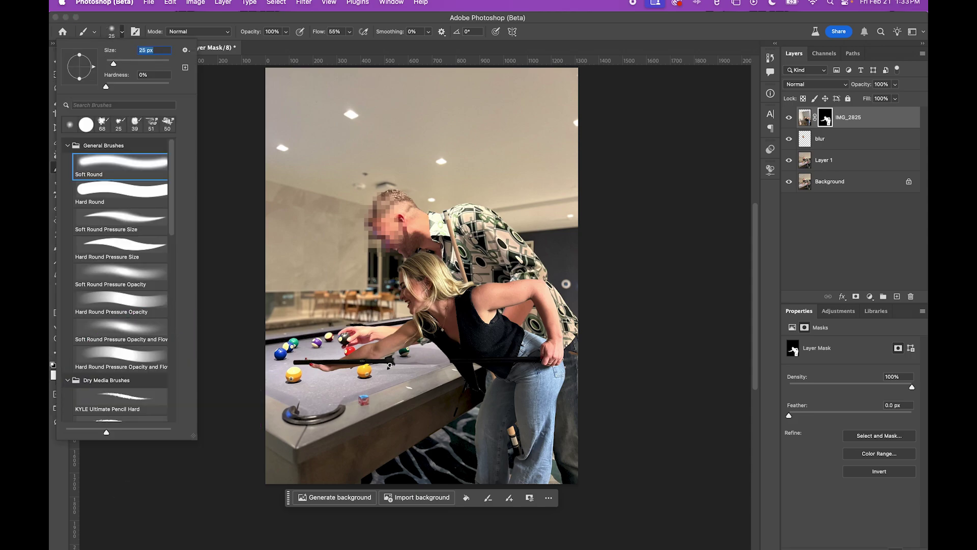
mouse_move(390, 362)
left_mouse_down()
mouse_move(458, 365)
mouse_move(359, 362)
left_mouse_up()
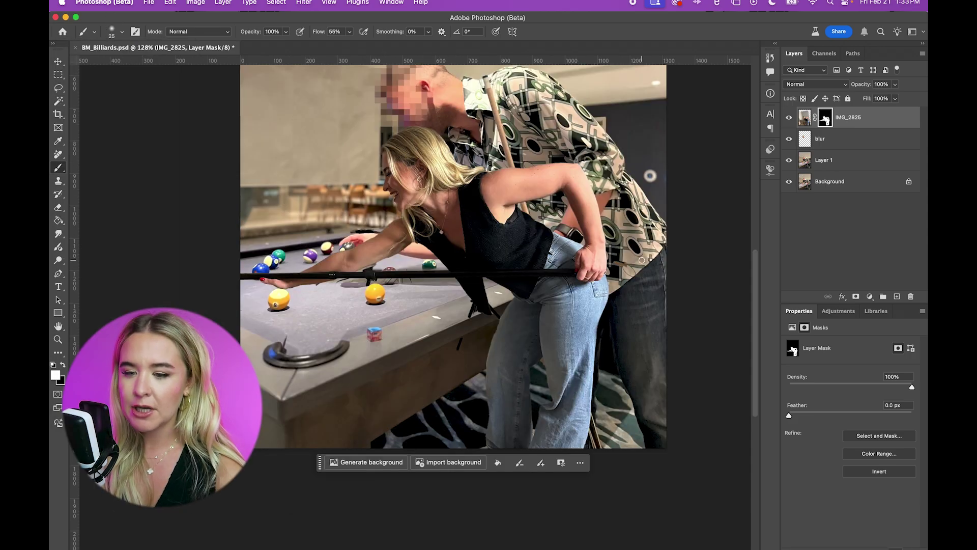
scroll(642, 260, "up", 2)
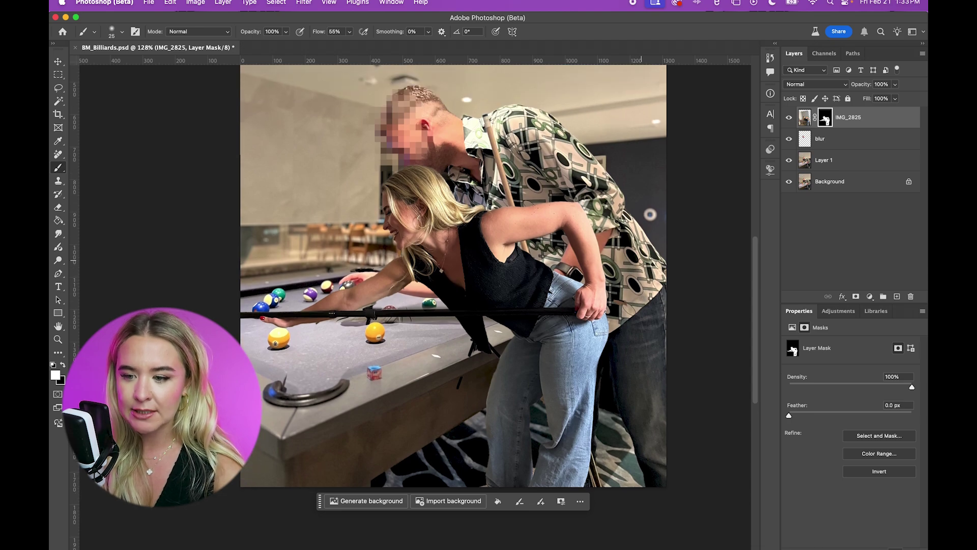
Step: Hide the blur, Layer 1 and Background layers and move the IMG_2825 cutout up until the feet are within the canvas
scroll(641, 262, "down", 3)
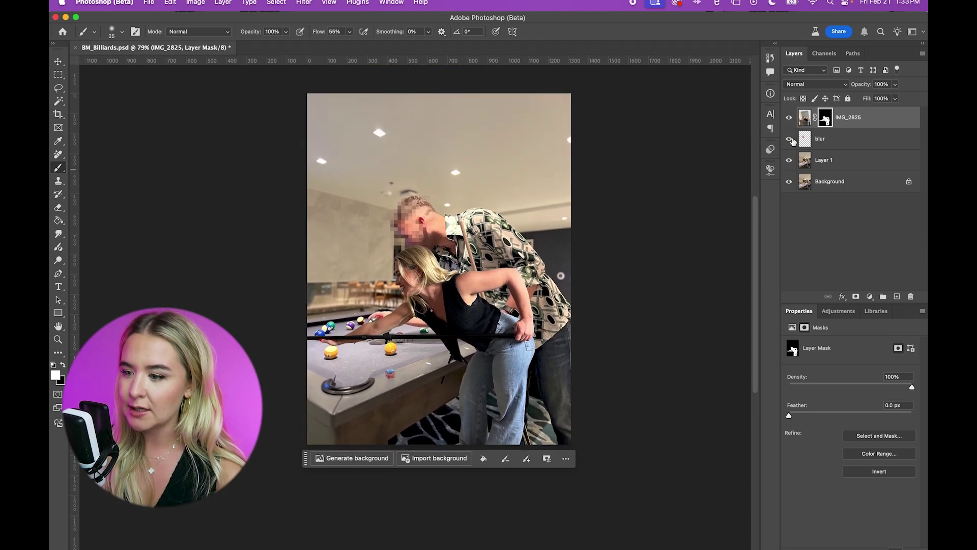
left_click_drag(793, 145, 793, 192)
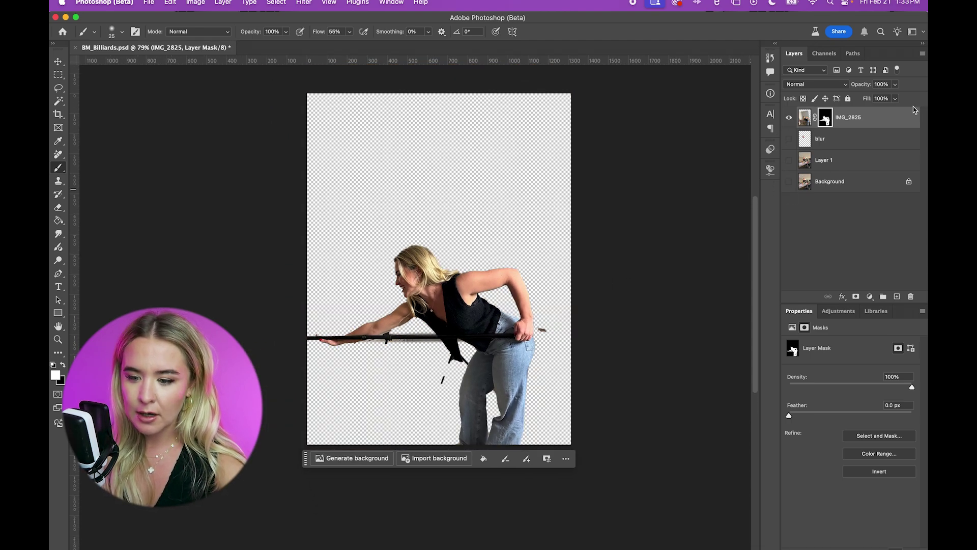
key("ctrl+t")
left_click_drag(505, 322, 513, 274)
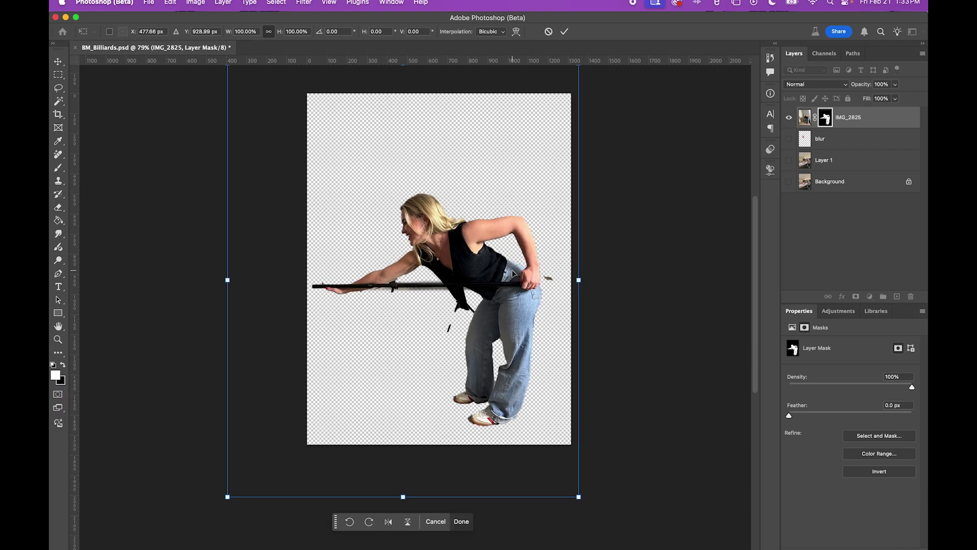
key("Return")
Step: Paint white on the layer mask around the pole's clamp to fully restore the middle stretch of the pole
scroll(513, 274, "up", 10)
key("b")
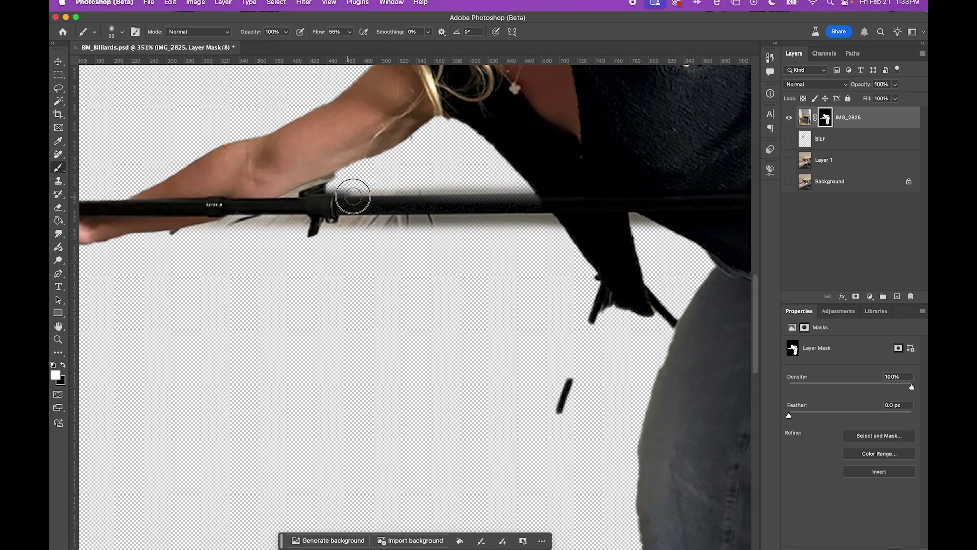
mouse_move(353, 196)
left_mouse_down()
mouse_move(508, 196)
mouse_move(314, 203)
mouse_move(591, 190)
mouse_move(365, 191)
left_mouse_up()
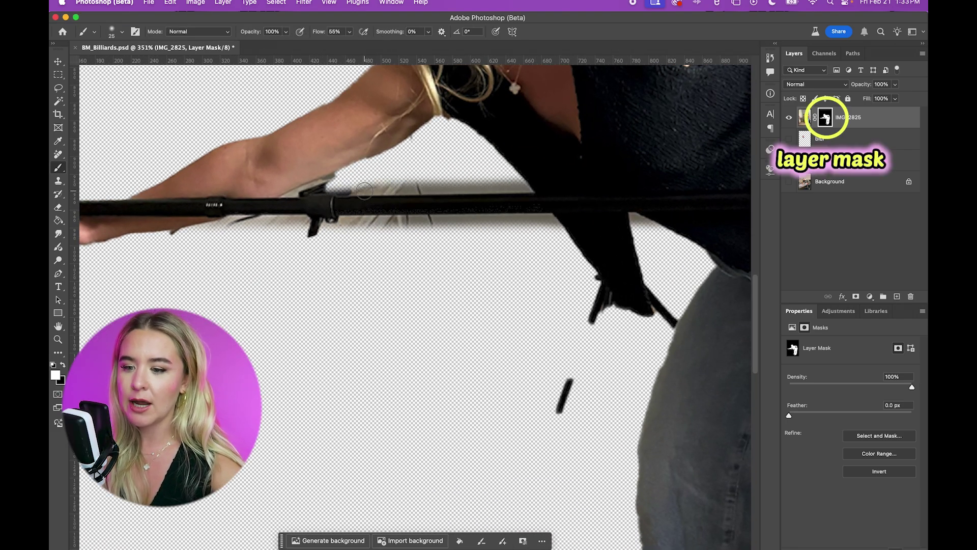
Step: Lasso the leftover background between the upper edge of the pole and the arm, and fill it with black on IMG_2825's layer mask
left_click(58, 89)
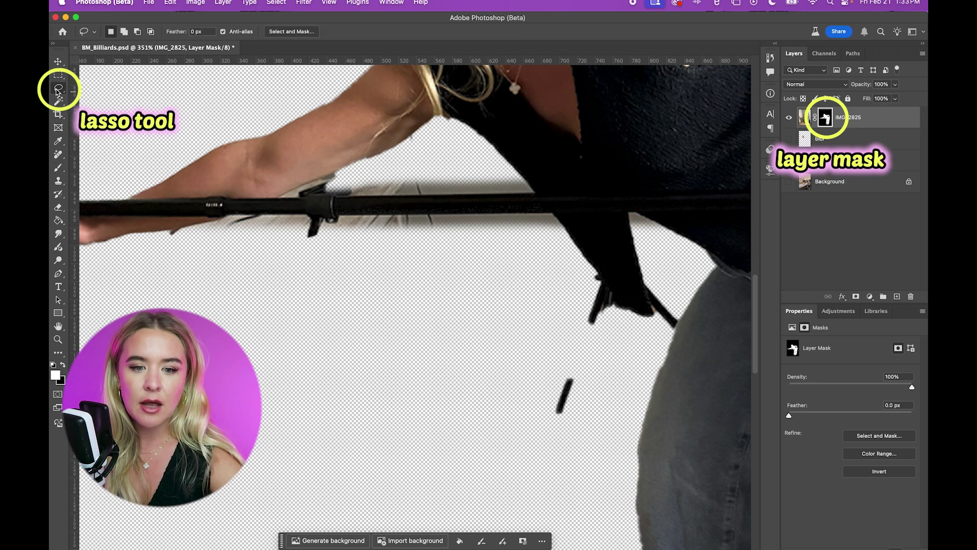
mouse_move(507, 164)
left_mouse_down()
mouse_move(534, 193)
mouse_move(279, 195)
mouse_move(352, 163)
mouse_move(422, 151)
left_mouse_up()
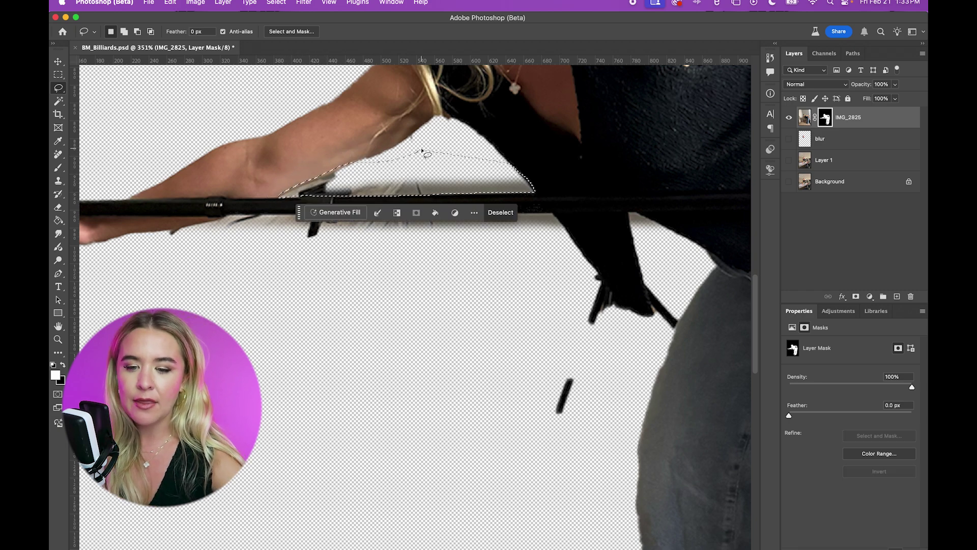
left_click(435, 213)
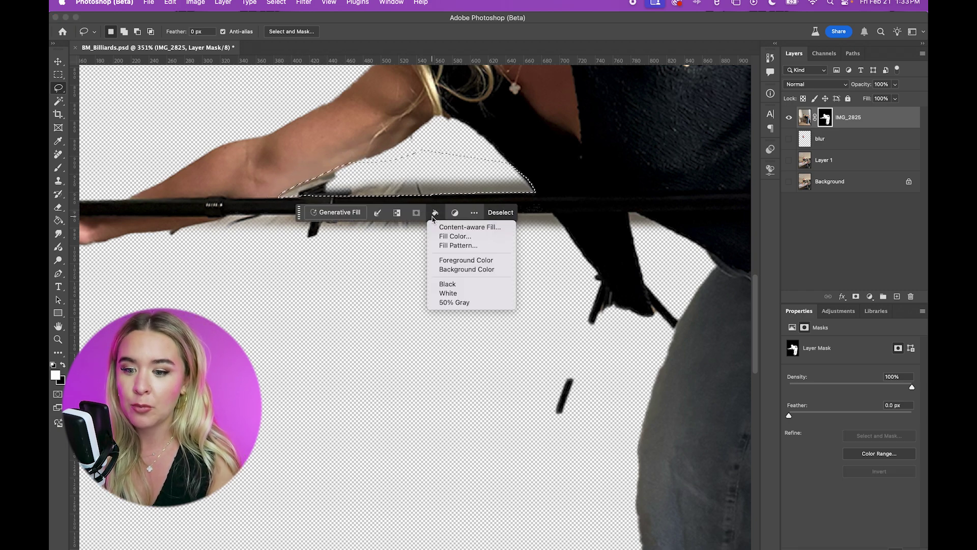
left_click(451, 284)
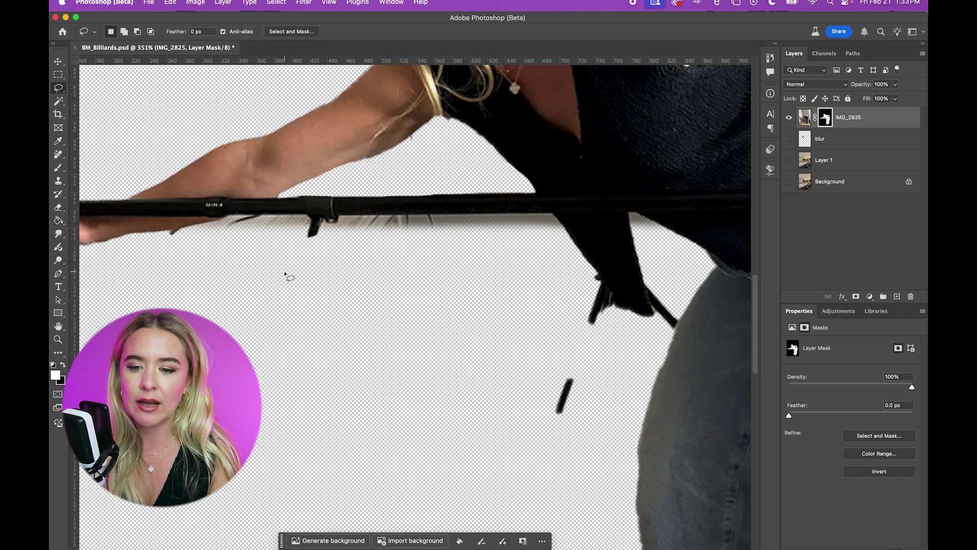
Step: Lasso the lower edge of the outstretched forearm and fill it with white on the layer mask to restore the arm
mouse_move(371, 157)
left_mouse_down()
mouse_move(284, 200)
mouse_move(267, 198)
left_mouse_up()
left_click(347, 213)
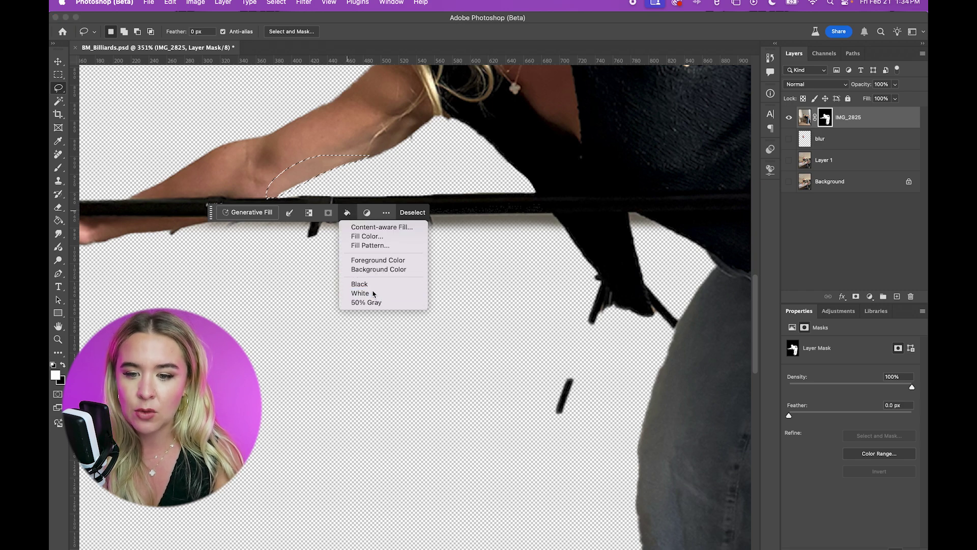
left_click(376, 292)
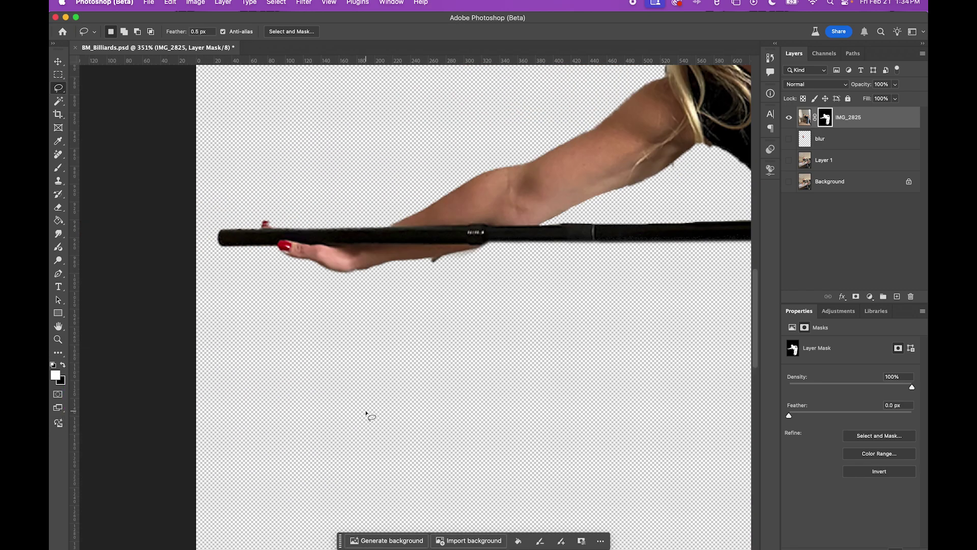
Step: Lasso the leftover background around the front hand, above and below the pole tip, to clean up the mask there
left_click_drag(267, 277, 270, 288)
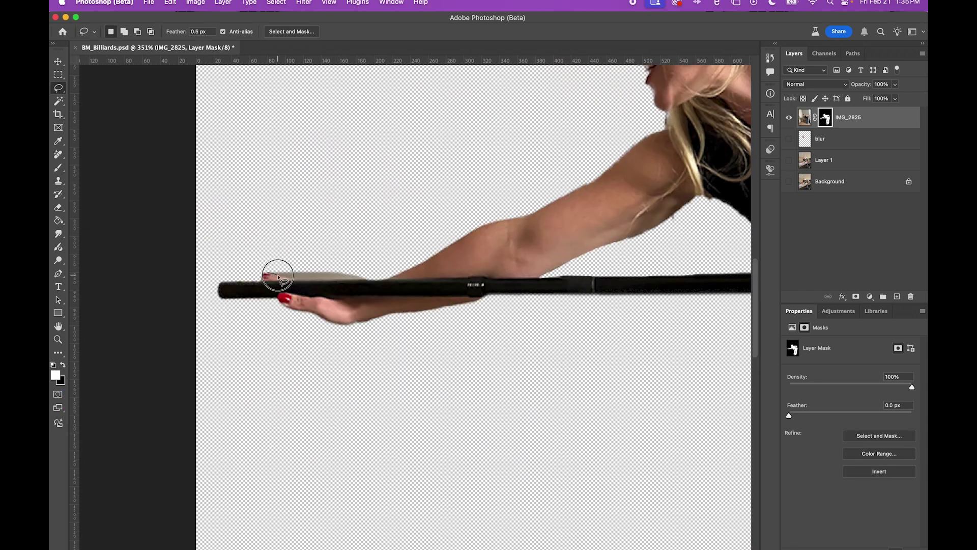
left_click_drag(277, 274, 378, 279)
left_click_drag(401, 321, 399, 216, "alt")
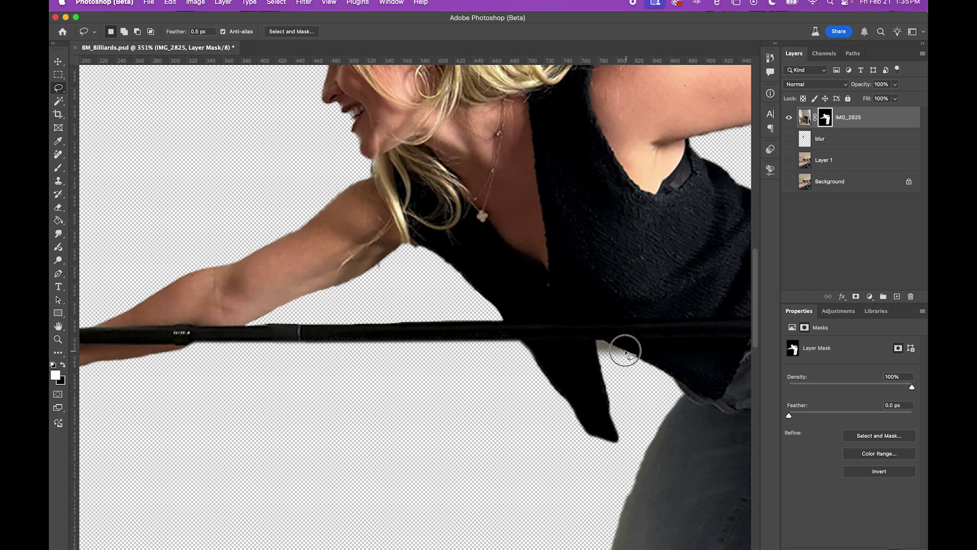
Step: Lasso along the woman's face profile and fill it with white on the layer mask to restore the missing facial edge
left_click_drag(625, 350, 603, 342)
scroll(625, 350, "up", 8)
left_click_drag(308, 196, 366, 364)
key("alt+BackSpace")
key("super+d")
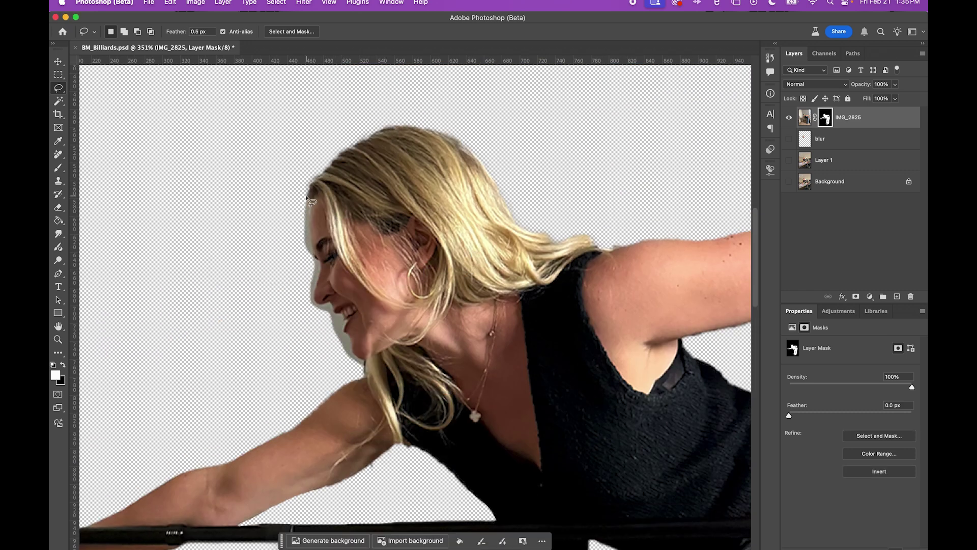
mouse_move(305, 201)
left_mouse_down()
mouse_move(375, 176)
mouse_move(311, 198)
left_mouse_up()
key("alt+BackSpace")
Step: Refine the layer mask over the hair and along the face and chin, filling lassoed strips of leftover background with black
left_click_drag(378, 127, 524, 175)
key("super+BackSpace")
left_click_drag(314, 201, 285, 306)
left_click(323, 324)
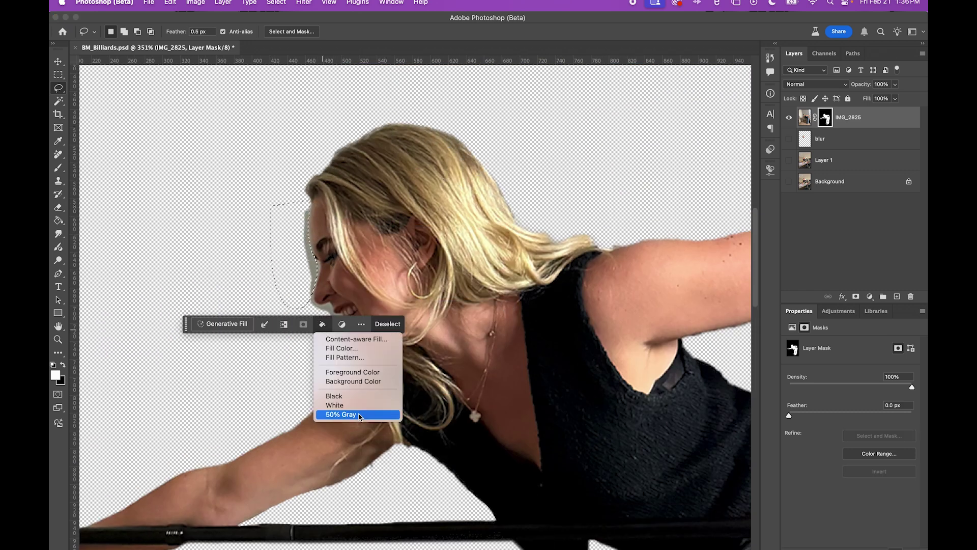
left_click(336, 395)
left_click_drag(364, 370, 274, 359)
key("super+BackSpace")
left_click_drag(306, 241, 306, 305)
left_click(319, 321)
left_click(367, 401)
Step: Refine the layer mask along the shoulder, raised arm and rear hand using lasso selections and fills
scroll(405, 236, "right", 8)
left_click_drag(406, 236, 387, 244)
left_click(451, 284)
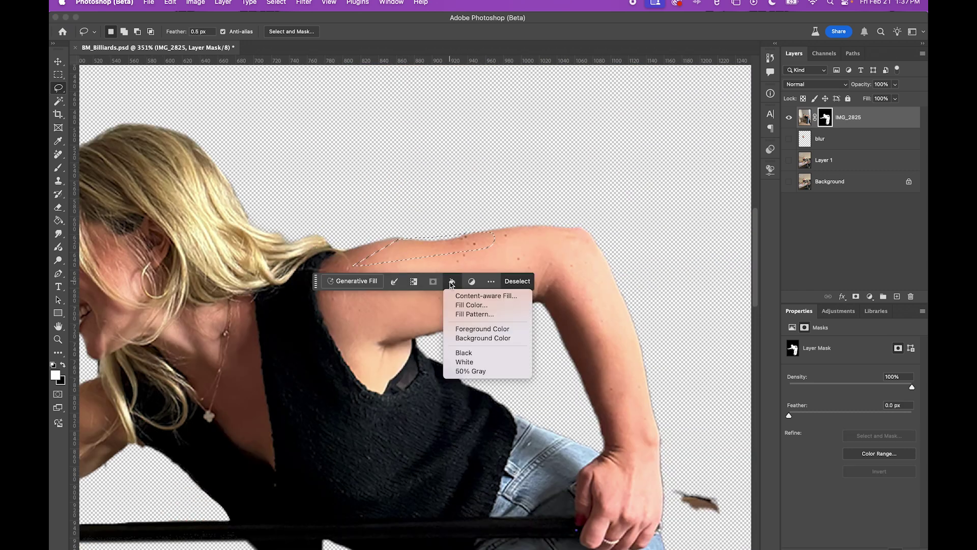
left_click(458, 352)
scroll(669, 254, "down", 6)
left_click_drag(618, 192, 623, 251)
Step: Clean up the layer mask around the jeans and shoes by lassoing stray edges and filling them
scroll(623, 250, "down", 8)
left_click_drag(464, 189, 443, 235)
left_click(490, 360)
left_click(504, 432)
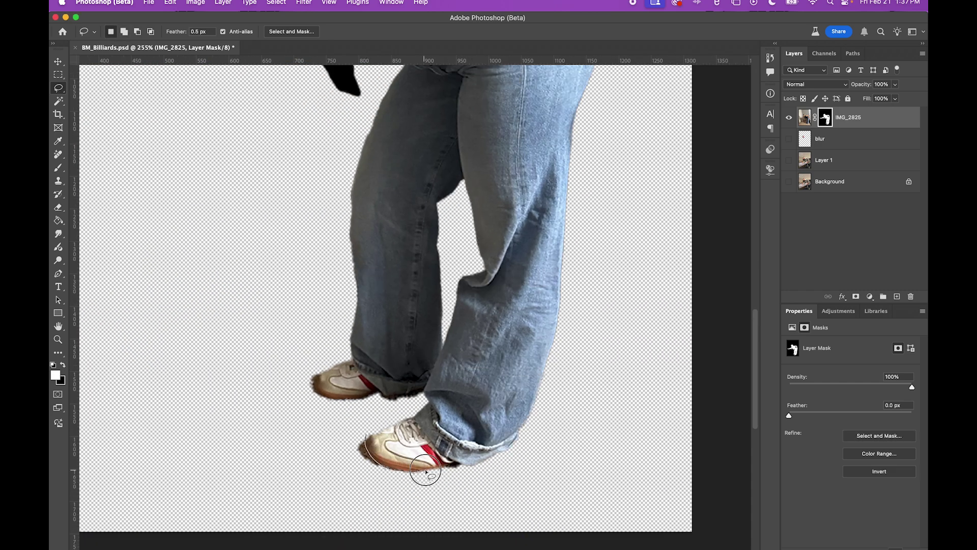
left_click_drag(345, 362, 356, 385)
left_click(362, 409)
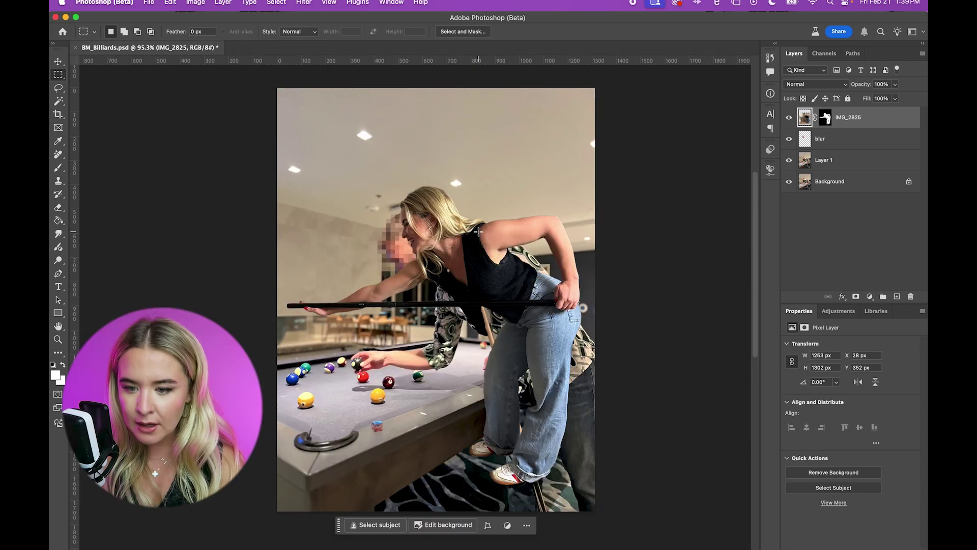
Step: Transform the IMG_2825 cutout: move it lower over the pool table, scale it to about 96.45% and rotate it about -3°
scroll(479, 232, "down", 3)
scroll(478, 231, "up", 3)
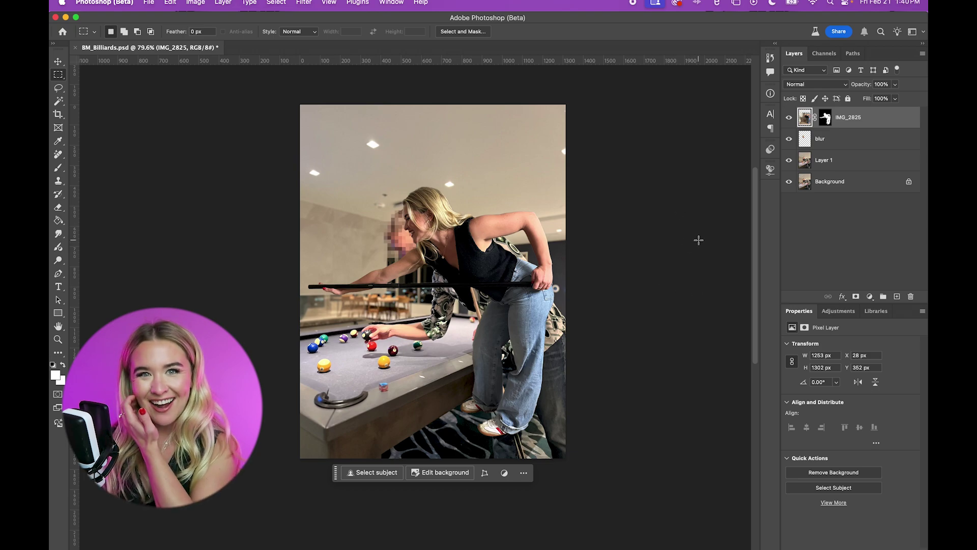
key("super+t")
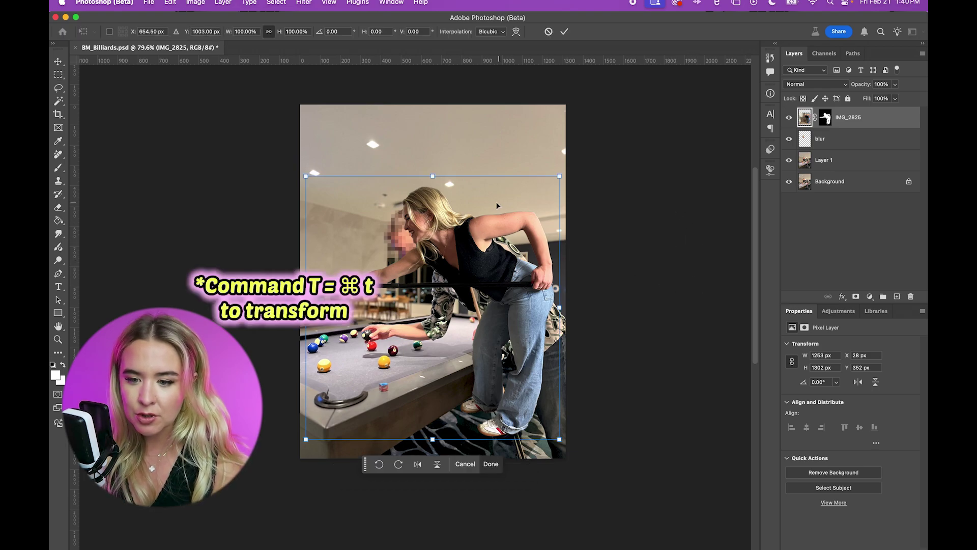
left_click_drag(466, 186, 457, 474)
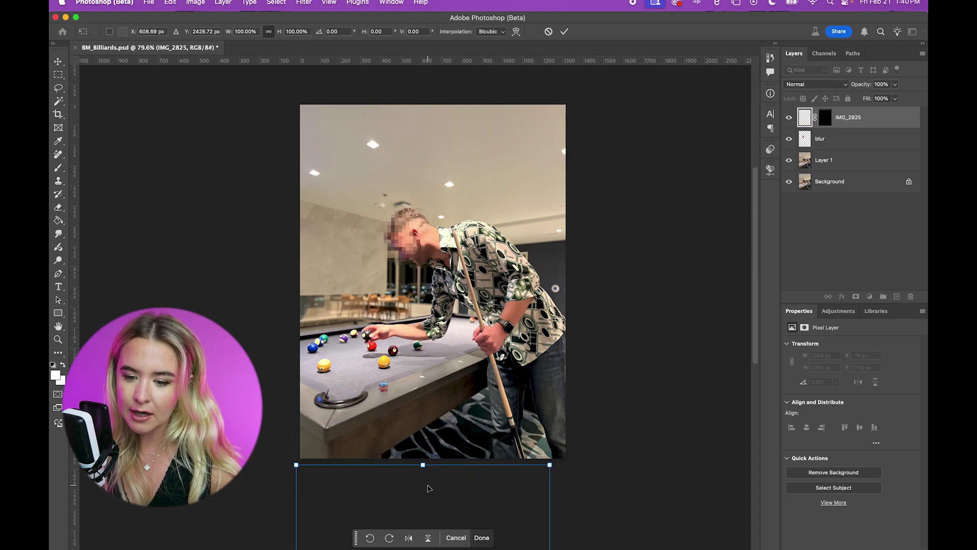
left_click_drag(482, 470, 489, 262)
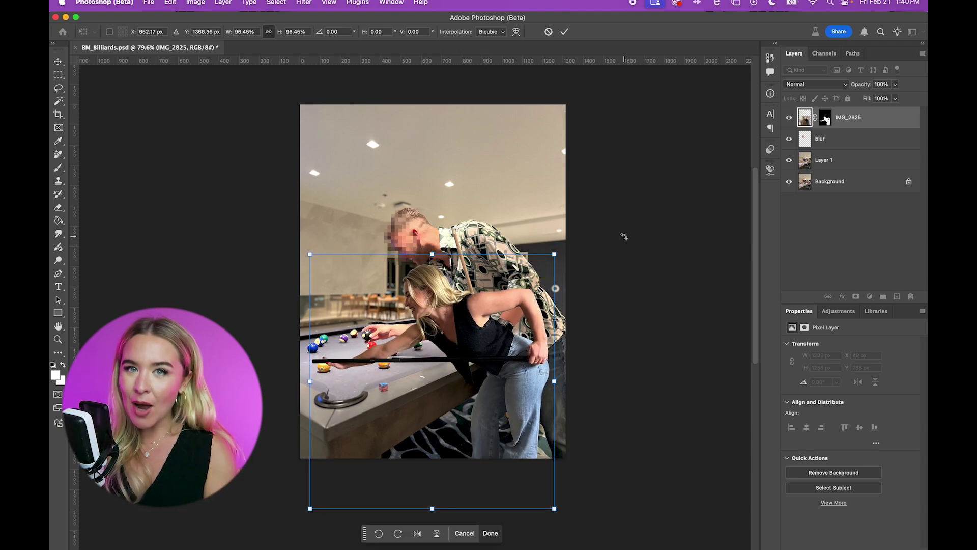
left_click_drag(605, 235, 588, 231)
left_click_drag(499, 340, 501, 338)
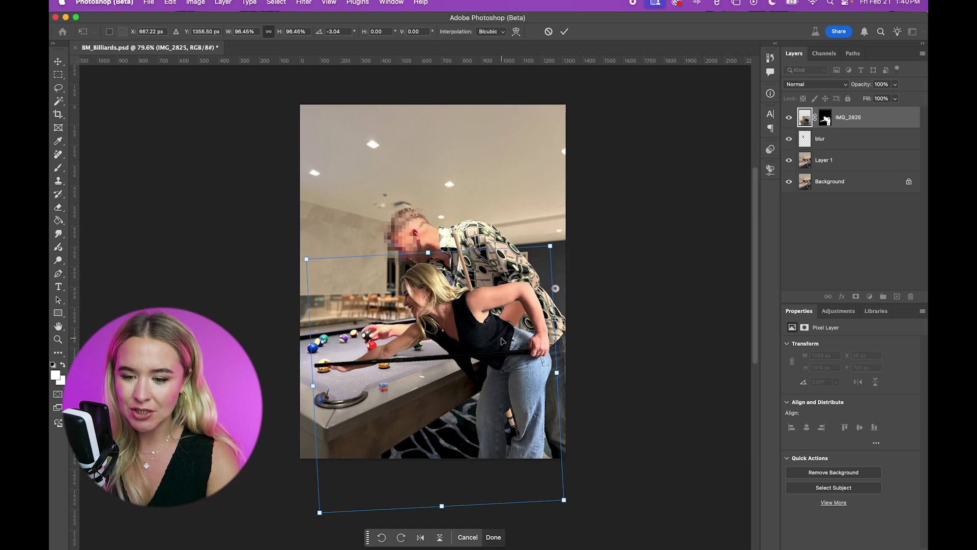
key("super+plus")
key("Return")
key("m")
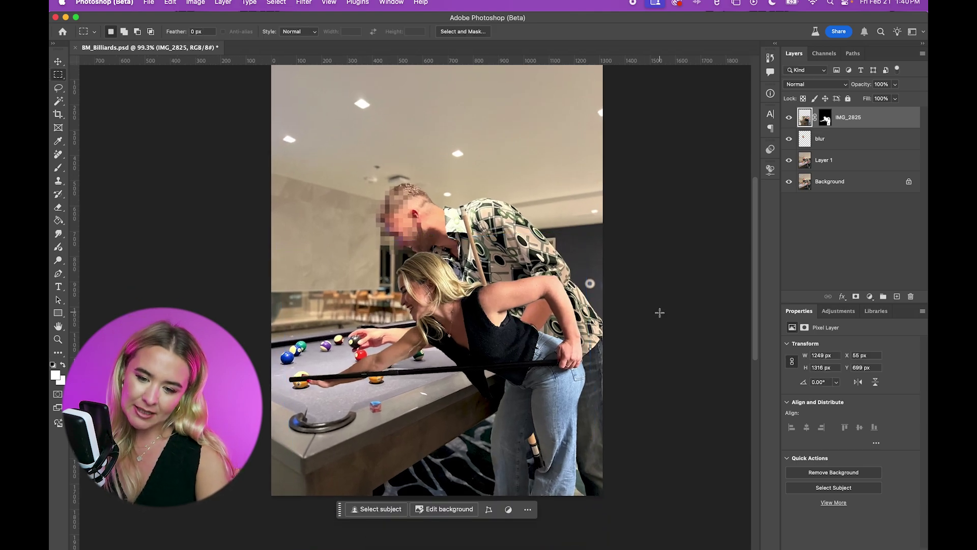
Step: Toggle the IMG_2825 layer's visibility to compare the composite with the original photo
left_click(793, 118)
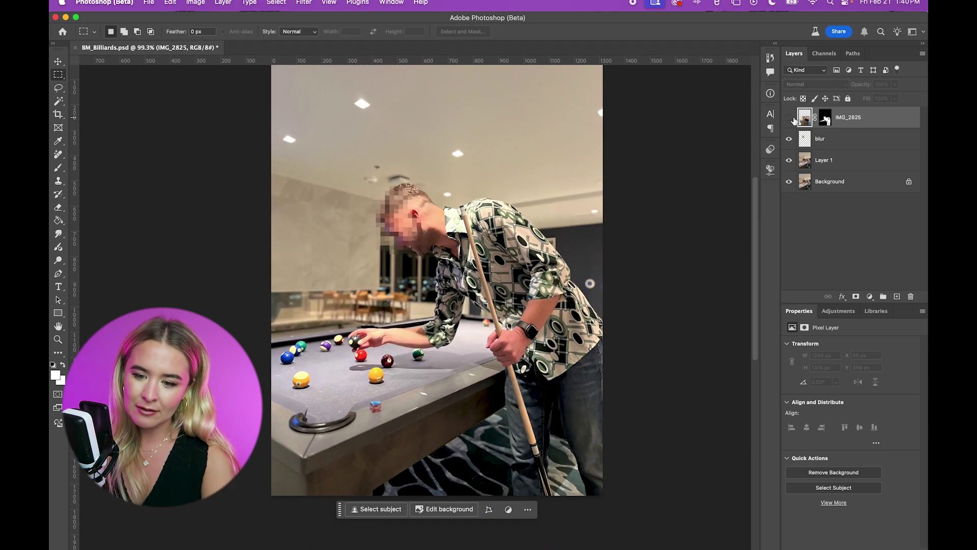
left_click(793, 117)
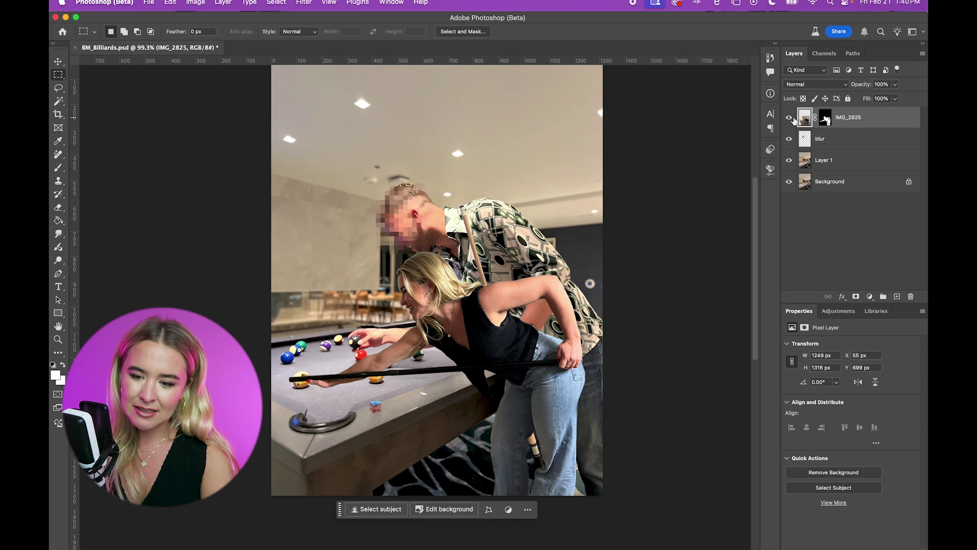
left_click(790, 118)
left_click(790, 118)
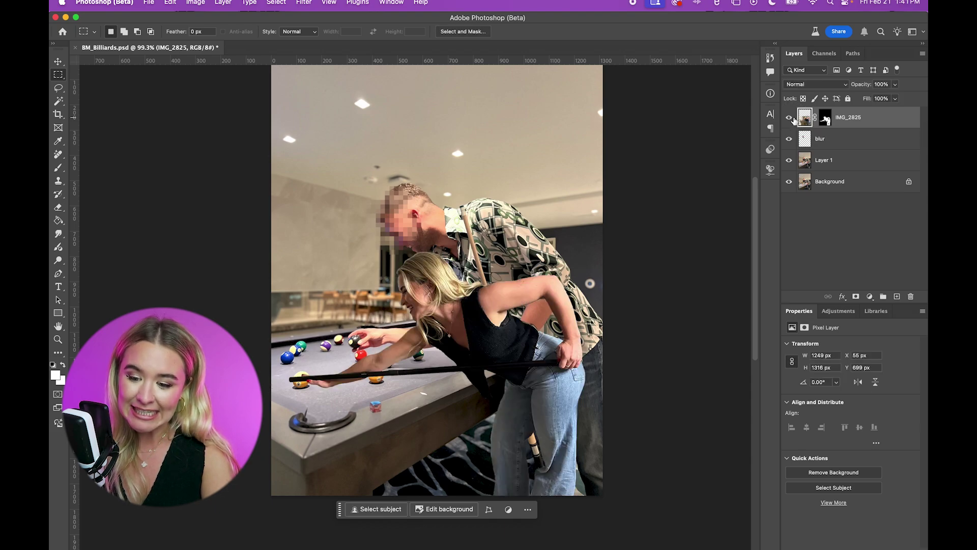
Step: Rotate the cutout further, lower it slightly and scale it to about 1222 × 1299 px, at about X 58, Y 746 px
key("ctrl+t")
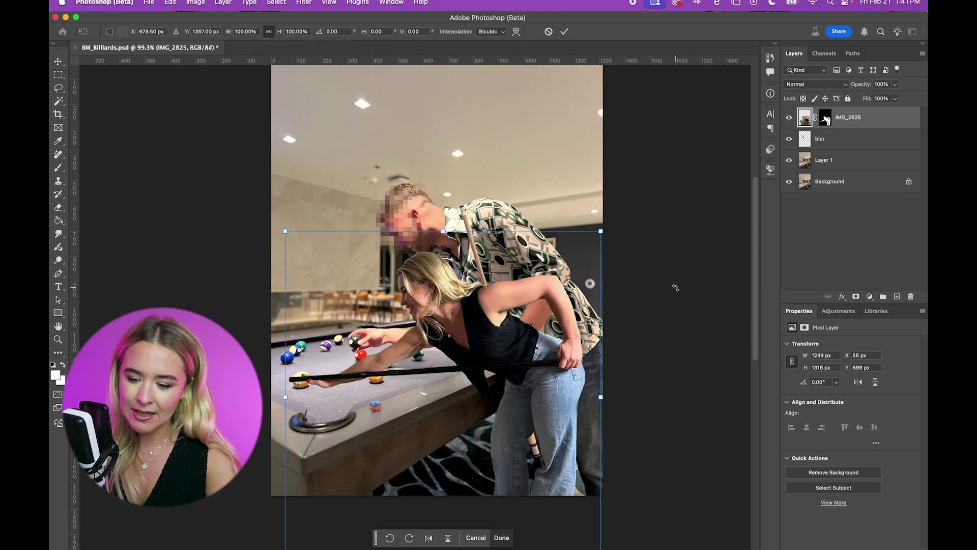
left_click_drag(594, 339, 610, 325)
mouse_move(564, 298)
left_mouse_down()
mouse_move(548, 298)
mouse_move(565, 295)
left_mouse_up()
key("Return")
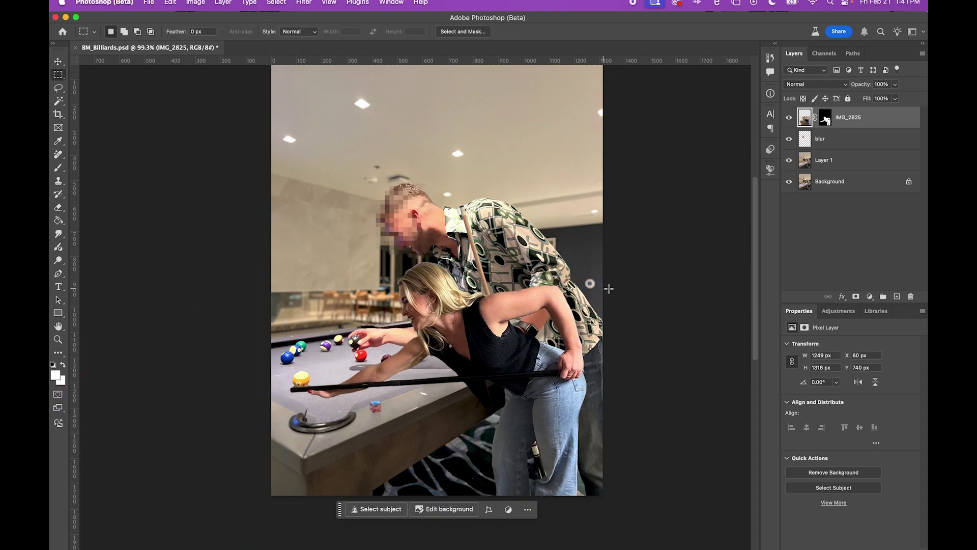
key("ctrl+t")
left_click_drag(638, 229, 530, 318)
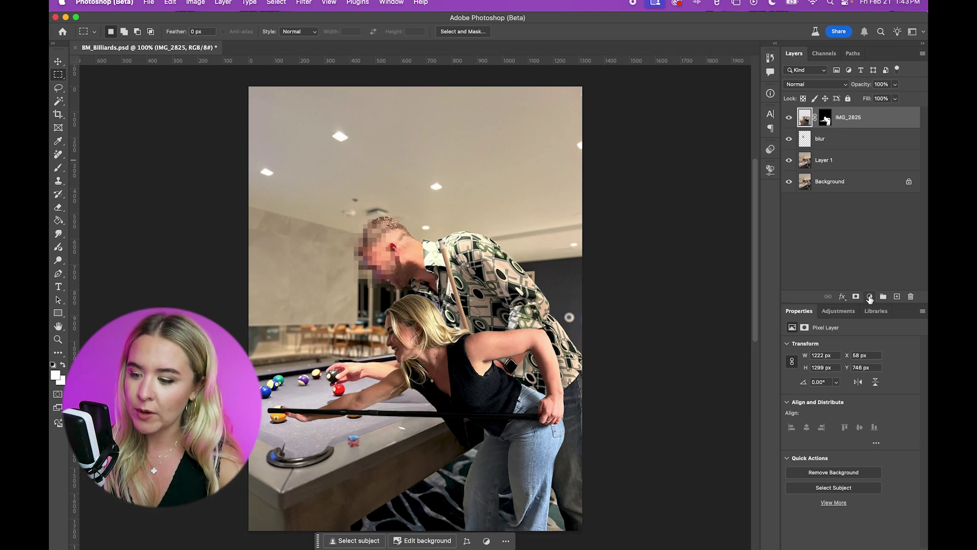
Step: Add a Color Balance adjustment clipped to IMG_2825 with midtones at Cyan-Red +5, Magenta-Green -2 and Yellow-Blue +1
left_click(870, 297)
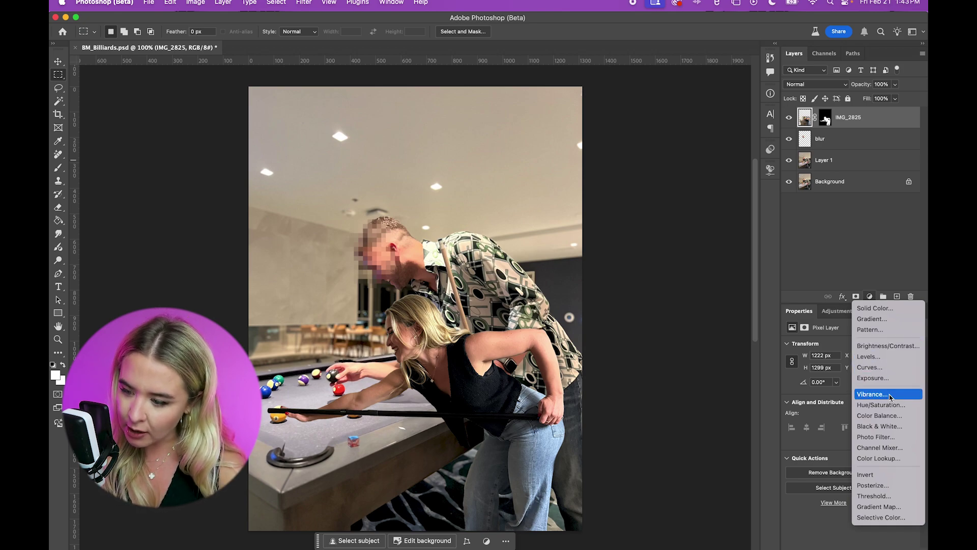
left_click(890, 417)
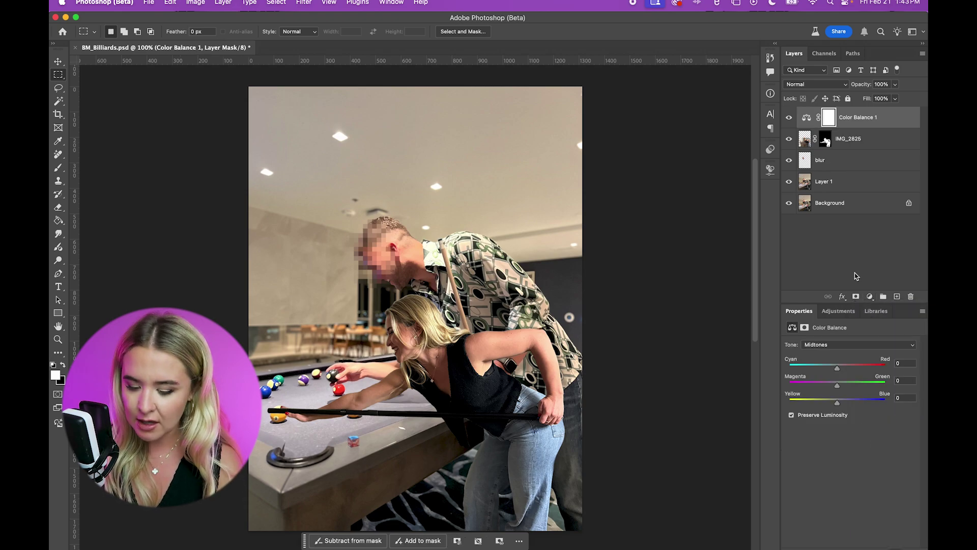
key("alt+super+g")
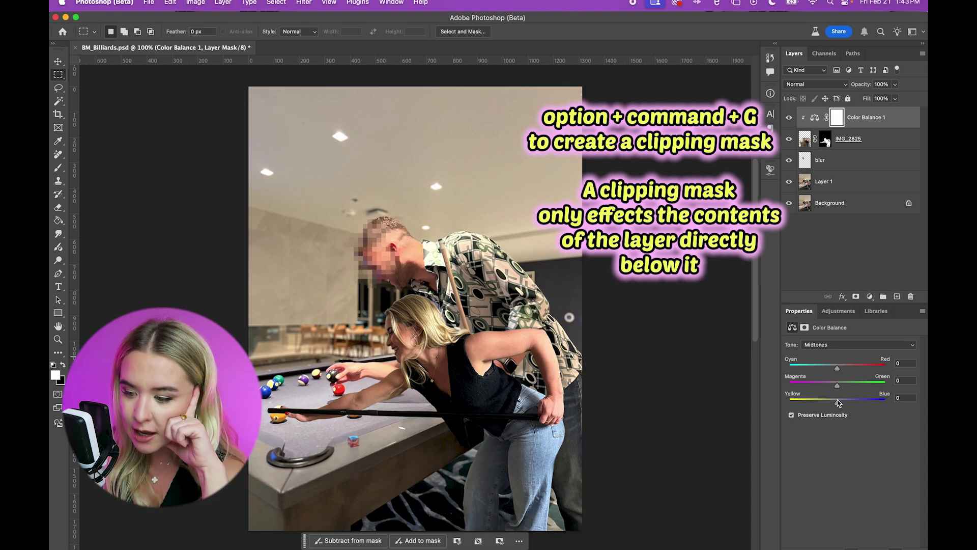
left_click_drag(838, 403, 840, 371)
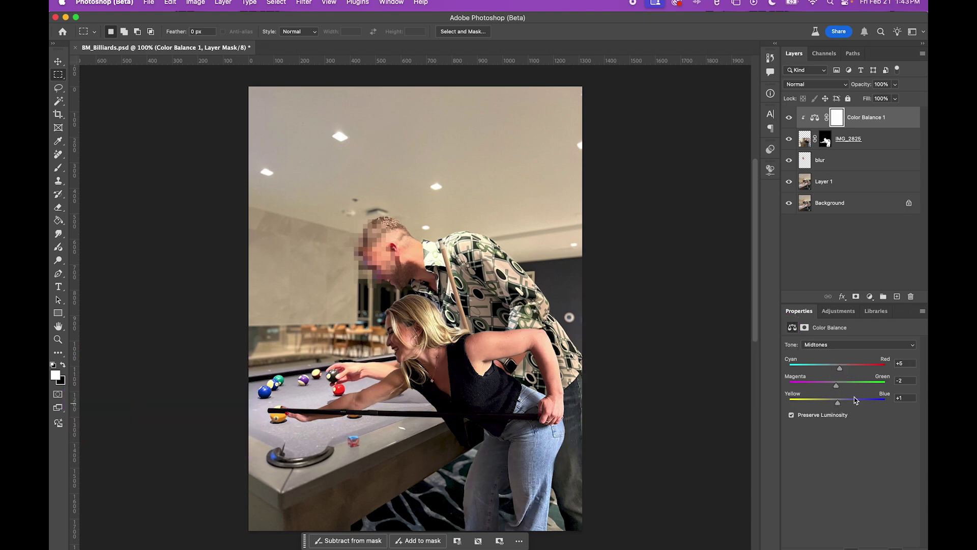
Step: Add clipped Hue/Saturation and Levels adjustments above the cutout, setting saturation to +9 and lowering a Levels slider slightly
left_click(870, 297)
left_click(889, 407)
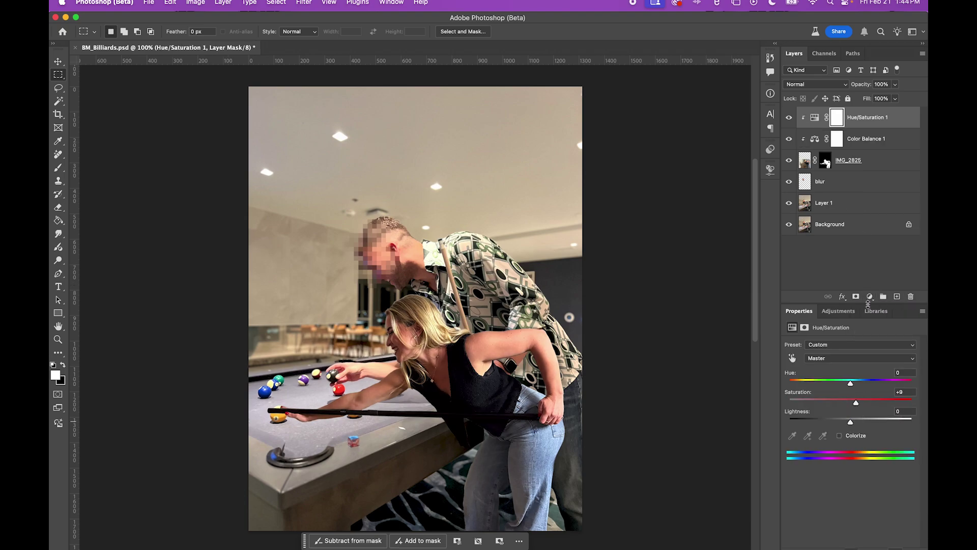
left_click(870, 296)
left_click(869, 356)
left_click_drag(915, 419, 904, 419)
Step: Set the Hue/Saturation layer's saturation to about -1 and add a slightly tuned, clipped Brightness/Contrast adjustment above it
left_click(815, 139)
left_click(850, 402)
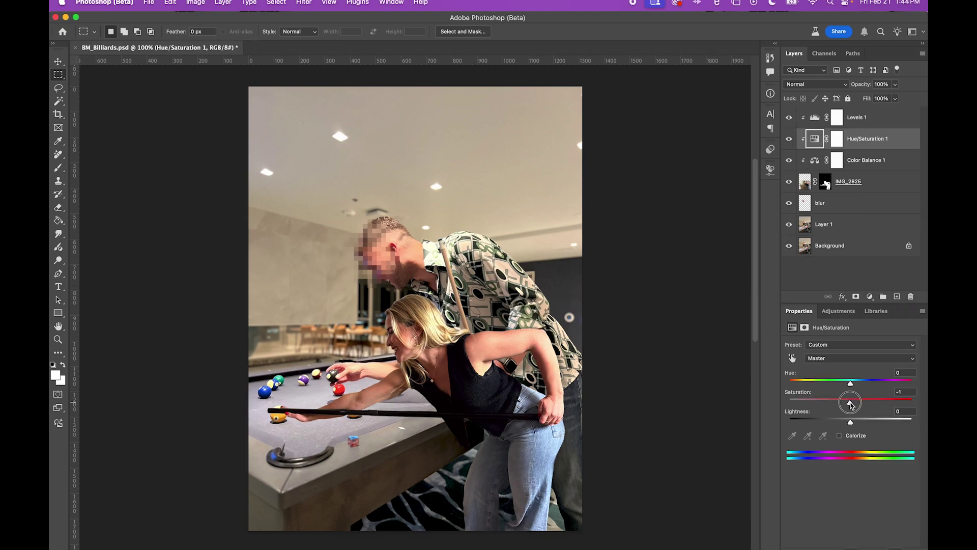
left_click(870, 296)
left_click(876, 345)
left_click_drag(851, 374, 848, 376)
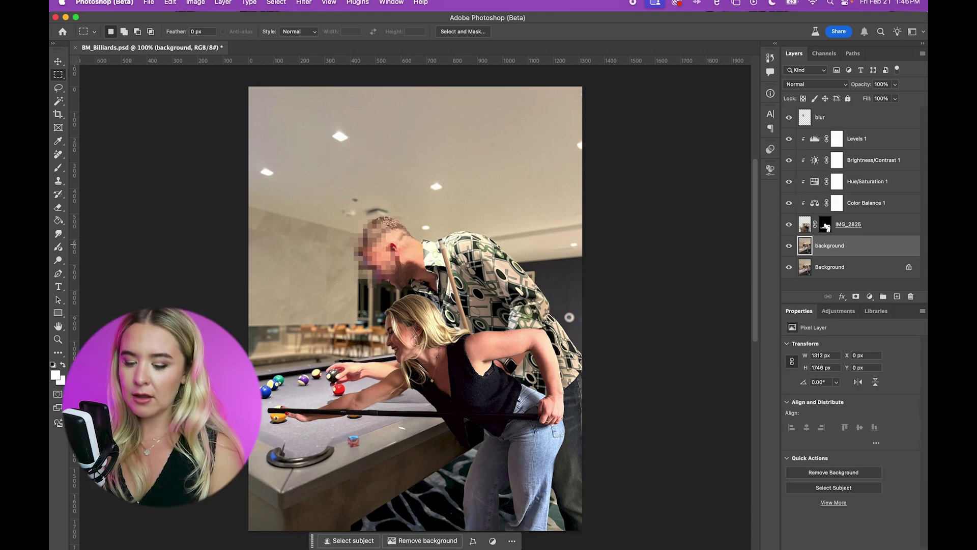
Step: Duplicate the unlocked background layer, remove the copy's background to isolate the man, and place it above Levels 1
key("super+j")
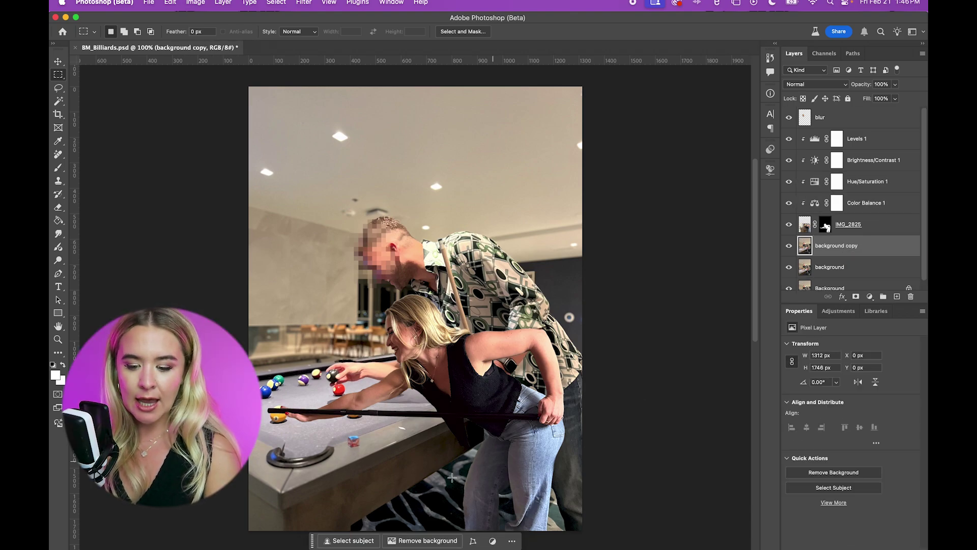
left_click(429, 544)
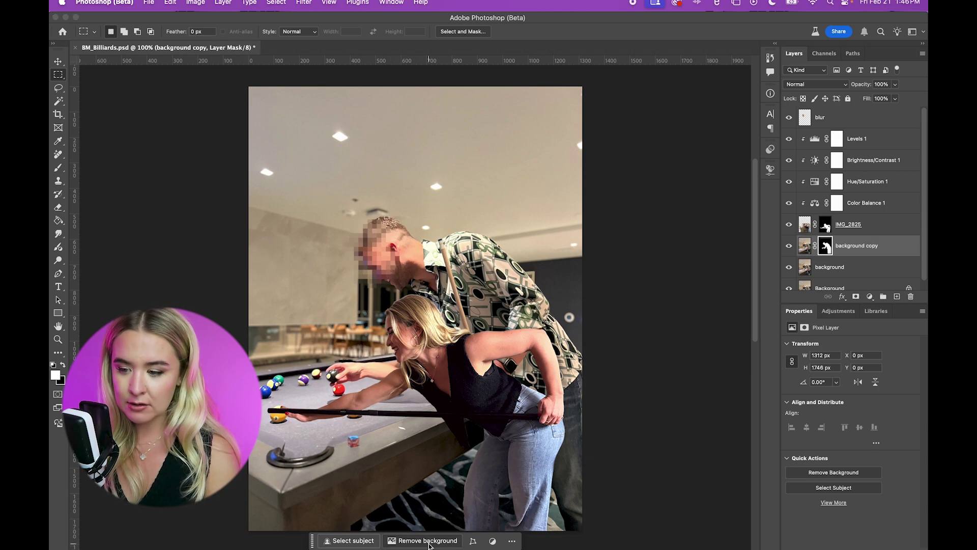
left_click_drag(902, 252, 902, 146)
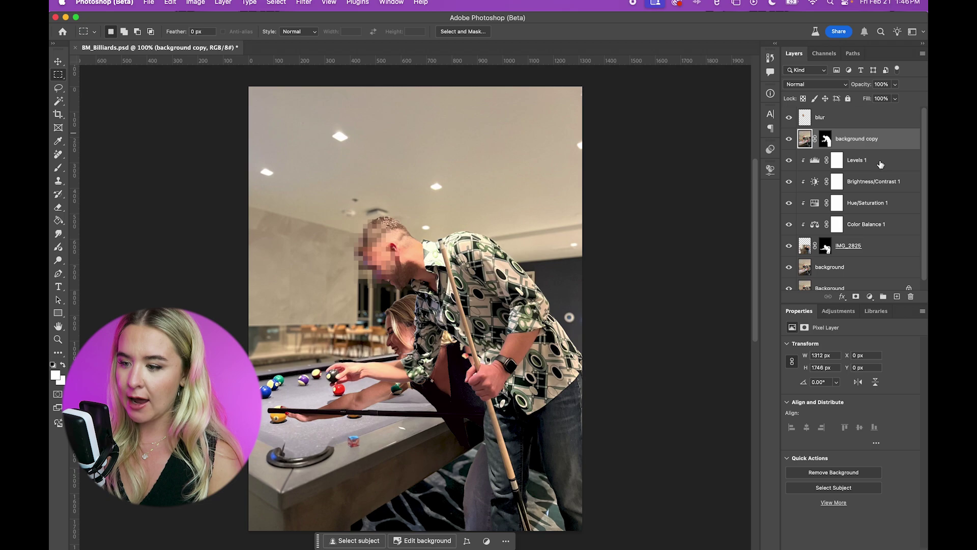
Step: Group the IMG_2825 cutout with its four clipped adjustment layers, from Color Balance 1 through Levels 1
left_click(882, 164)
left_click(888, 250, "shift")
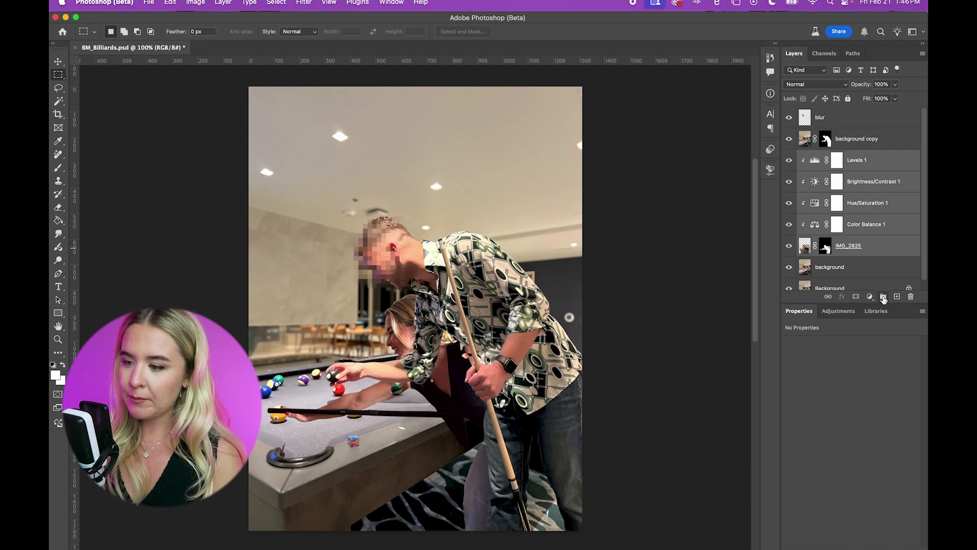
left_click(884, 297)
Step: Lasso around the man's gripping forearm and hand on background copy, and mask out the rest of his body
left_click(876, 139)
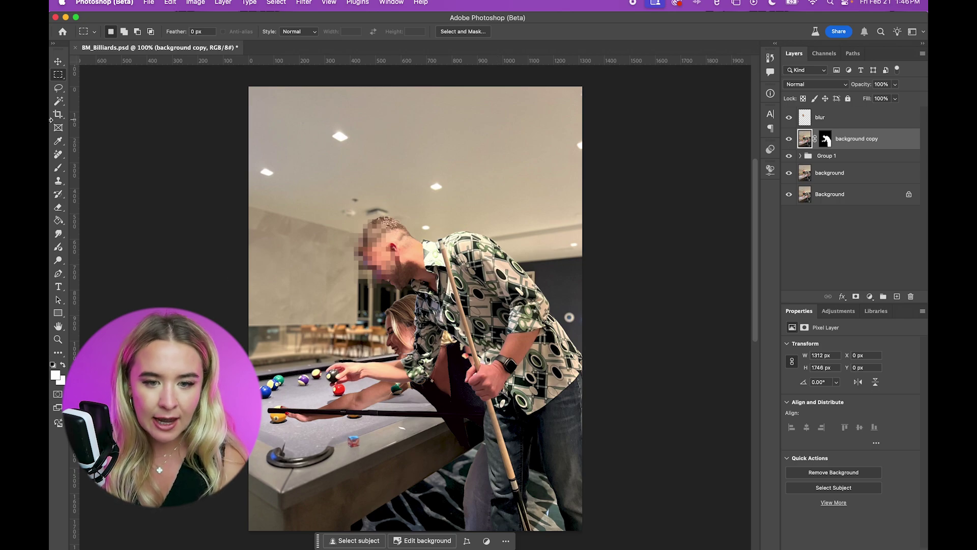
left_click(58, 87)
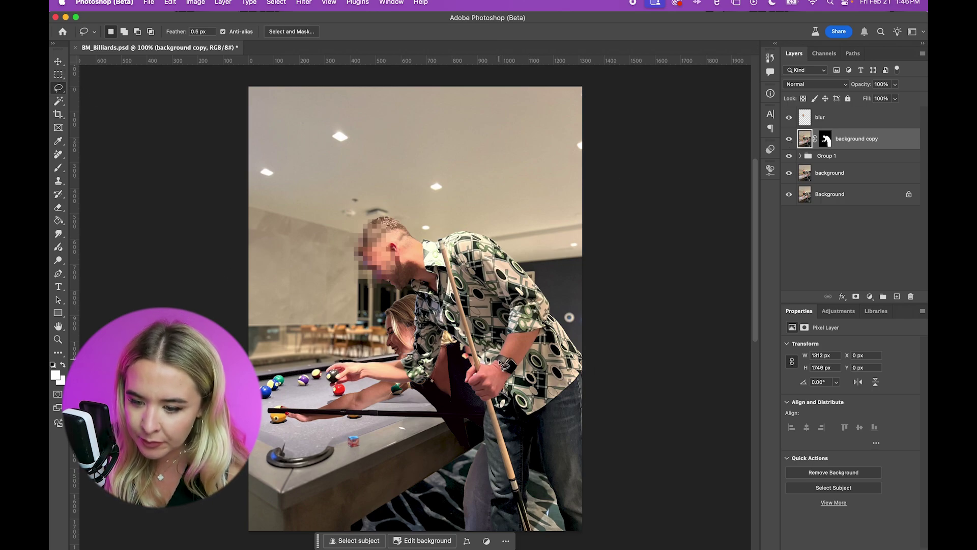
mouse_move(497, 359)
left_mouse_down()
mouse_move(471, 376)
mouse_move(481, 404)
mouse_move(514, 368)
mouse_move(548, 300)
mouse_move(416, 537)
mouse_move(508, 310)
mouse_move(508, 339)
left_mouse_up()
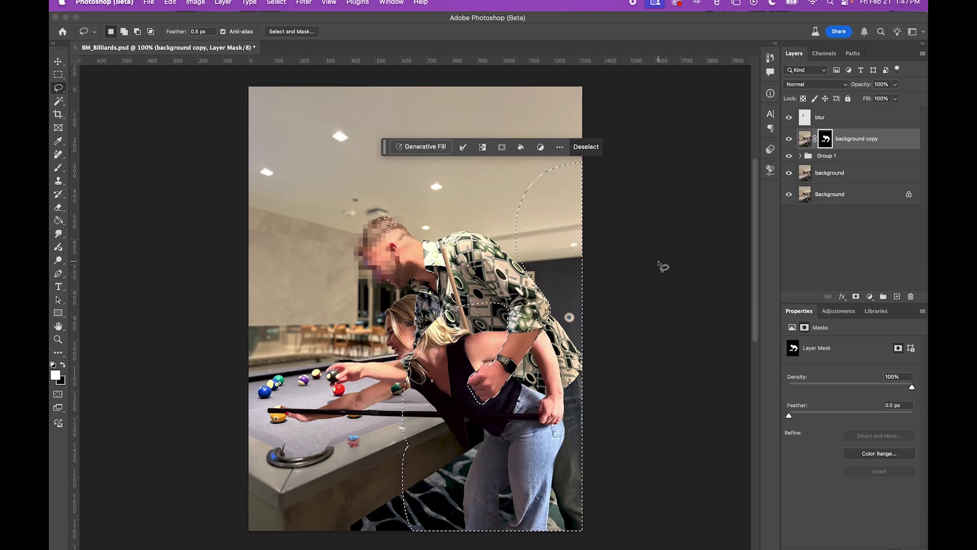
key("ctrl+d")
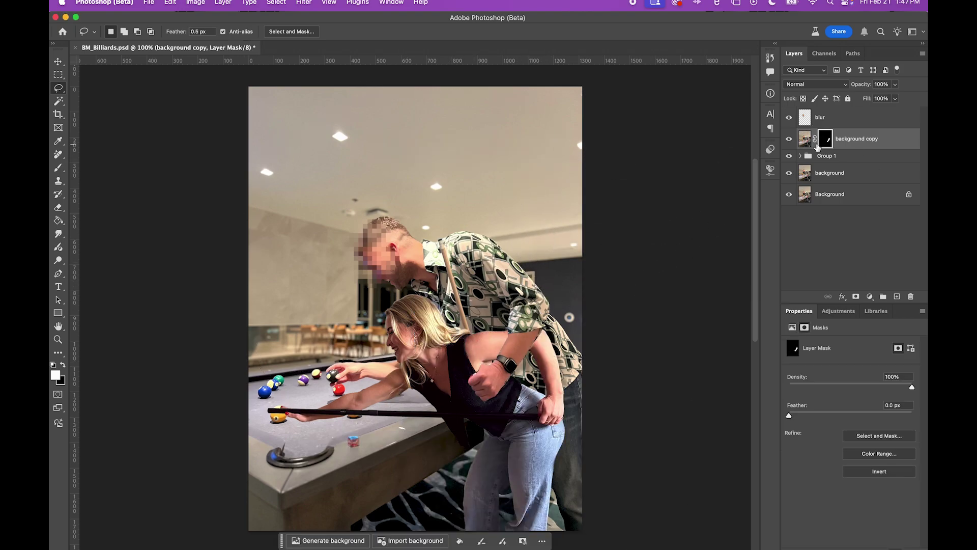
Step: Scale the isolated forearm on background copy up to 1783 × 2065 px and position it over the woman's waist
left_click(806, 139)
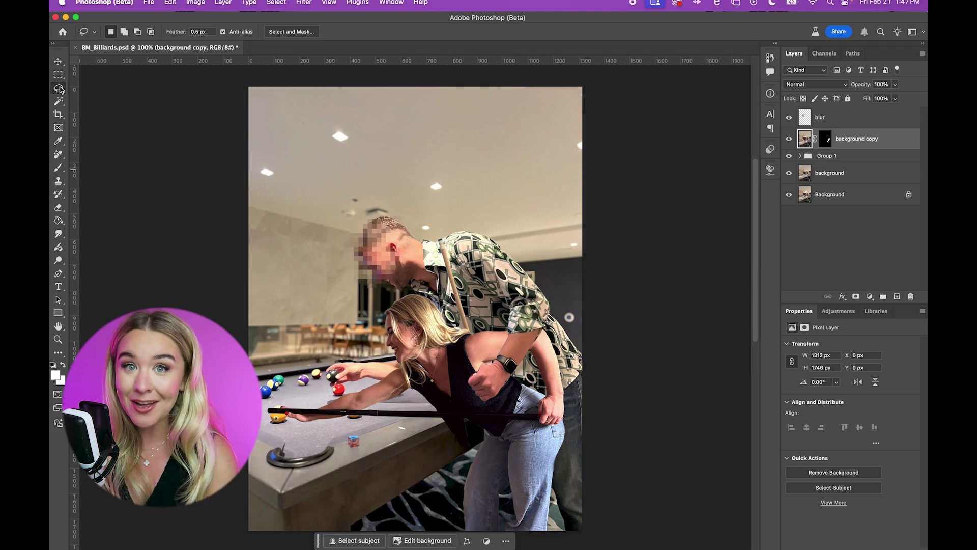
key("super+t")
left_click_drag(237, 79, 196, 118)
left_click_drag(472, 224, 478, 247)
left_click_drag(634, 173, 613, 150)
left_click_drag(459, 304, 461, 316)
key("Return")
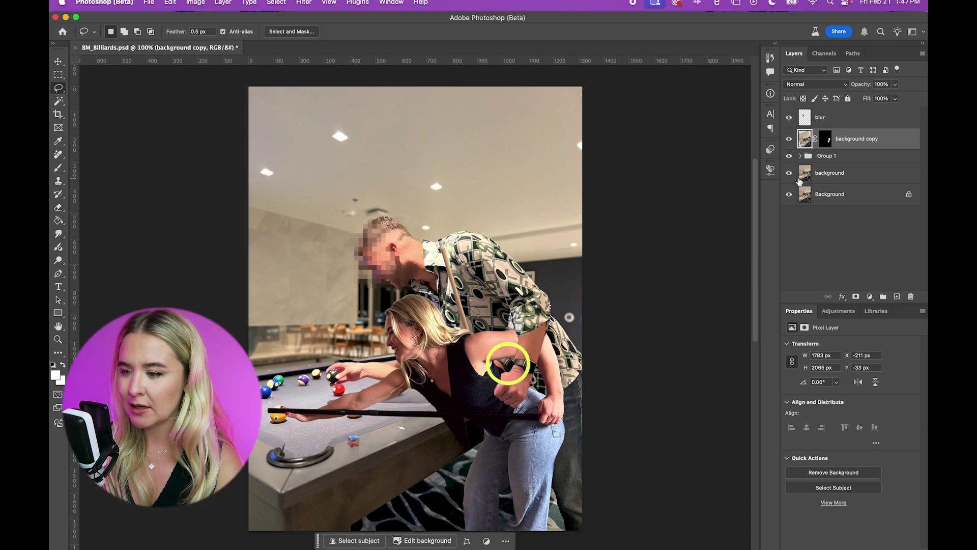
Step: Rename the woman's layer group with her first name
double_click(828, 156)
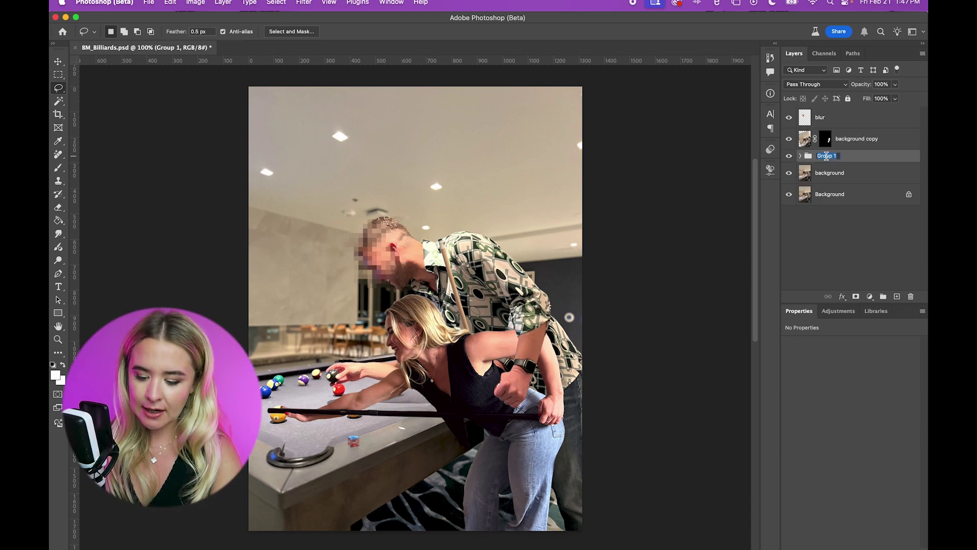
type("madeline")
key("Return")
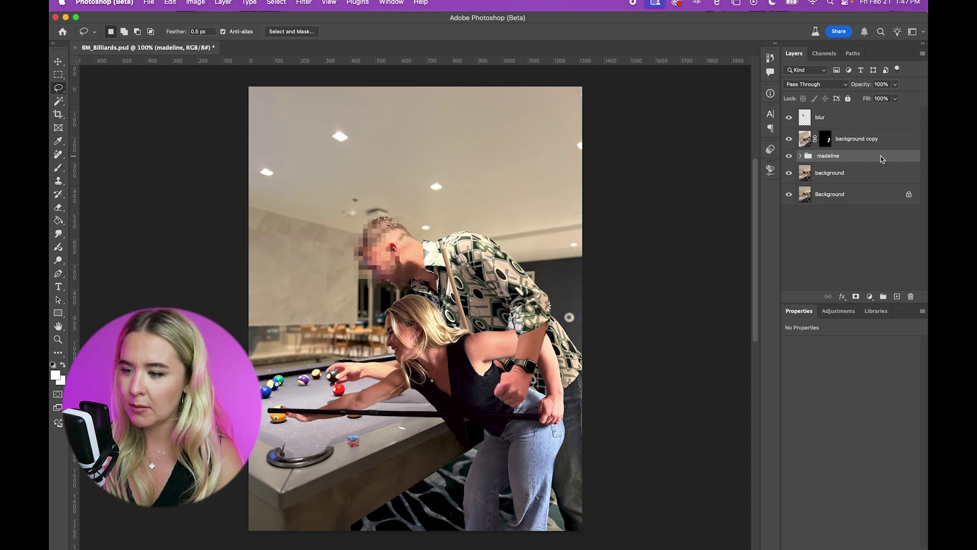
Step: Hide the woman's group and background copy, and run Generative Fill with the prompt "remove" on the man's original gripping forearm in the background layer
left_click(789, 156)
left_click(789, 138)
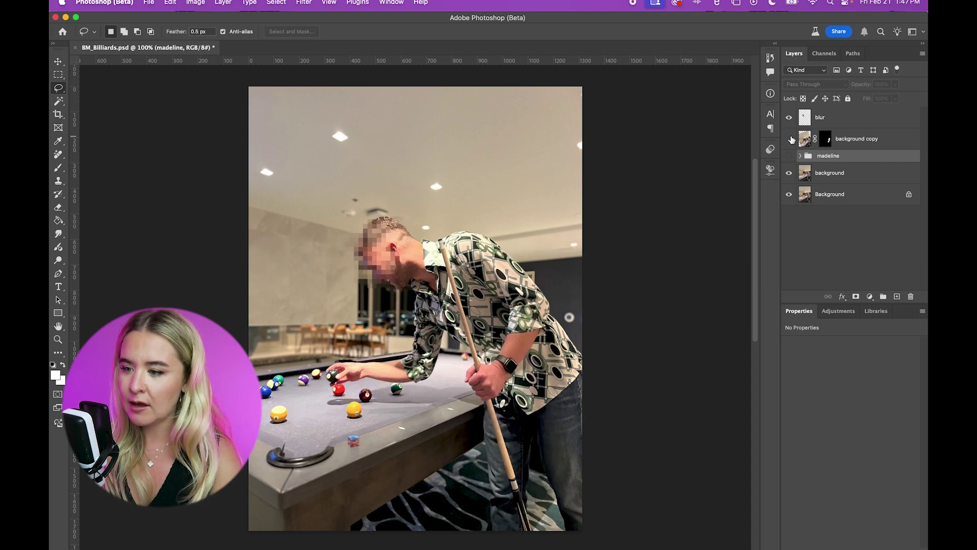
left_click(851, 173)
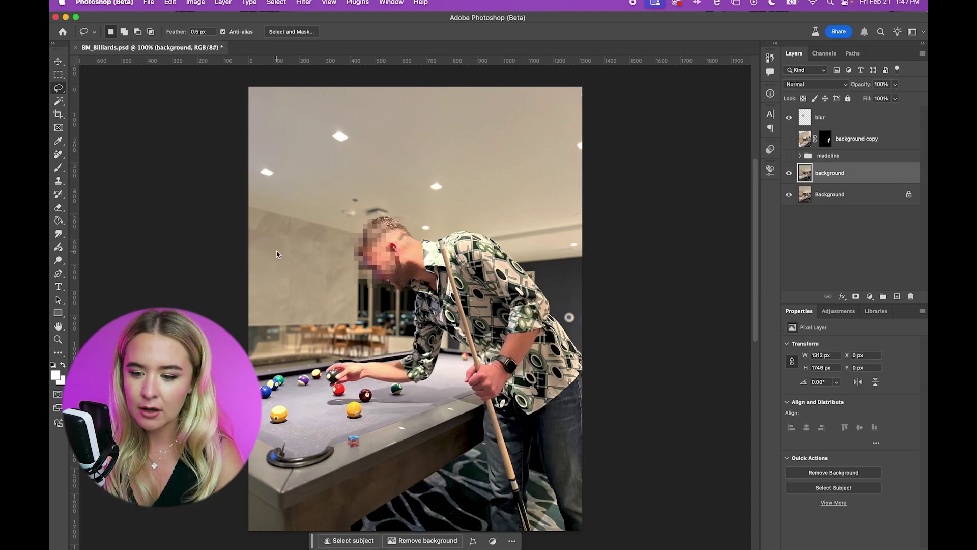
mouse_move(504, 332)
left_mouse_down()
mouse_move(544, 323)
mouse_move(552, 335)
mouse_move(502, 398)
mouse_move(468, 399)
left_mouse_up()
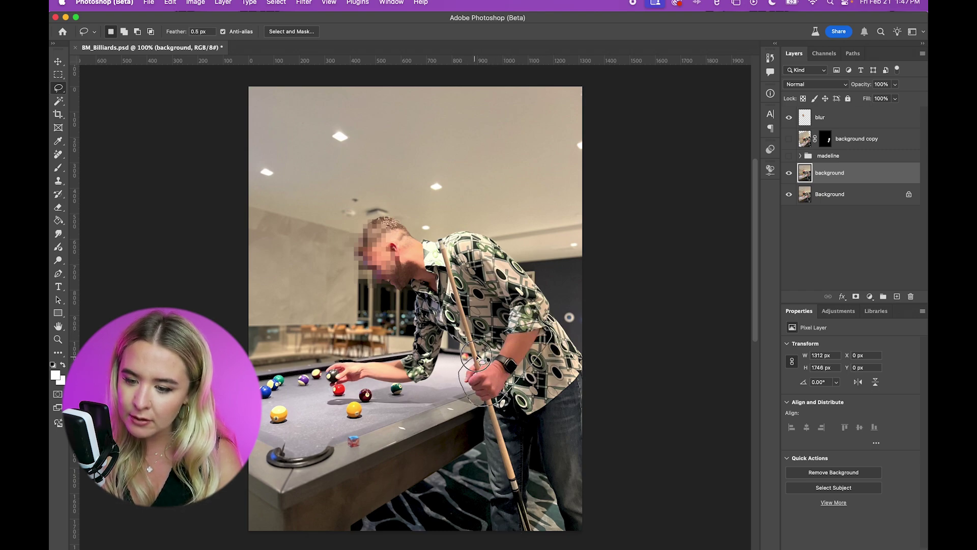
left_click_drag(481, 363, 479, 357)
left_click(423, 418)
type("re")
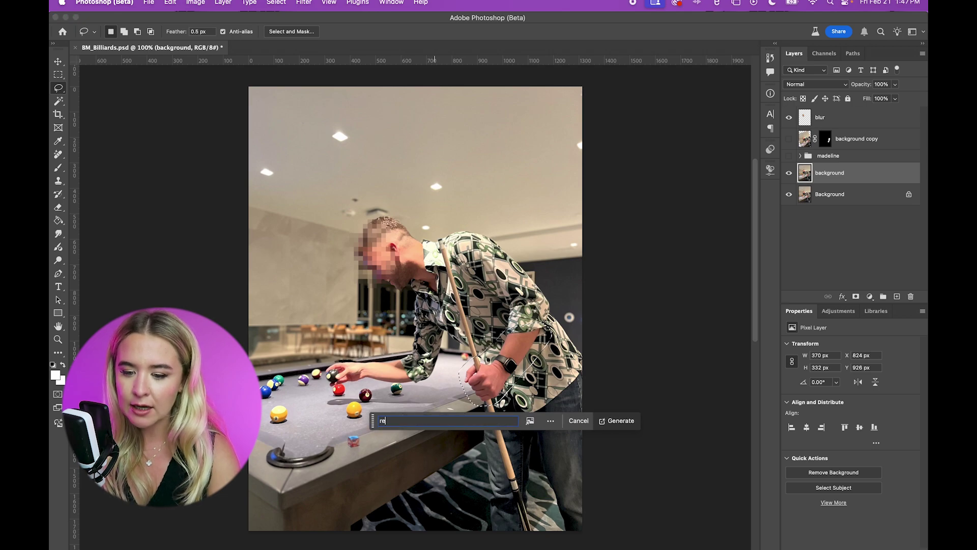
type("move")
left_click(629, 426)
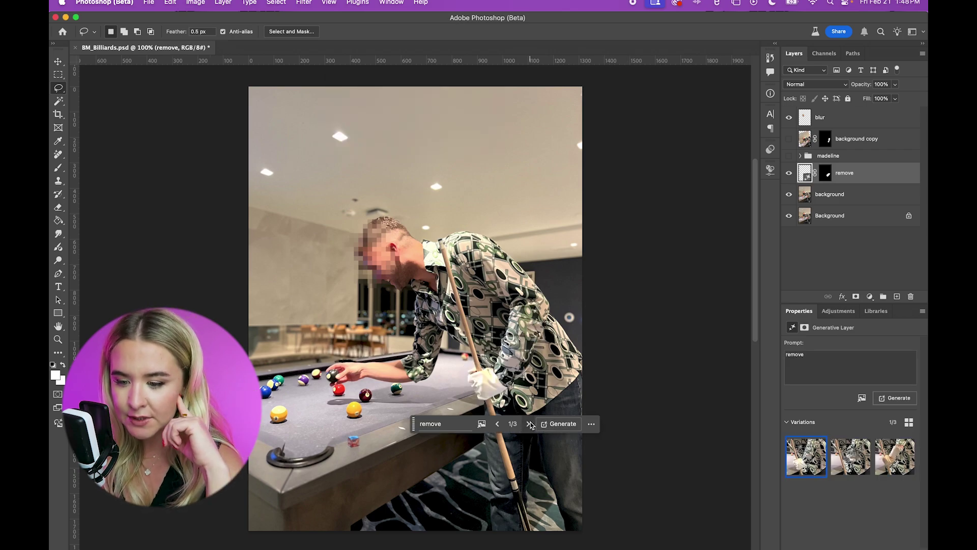
Step: Keep the second generated variation and merge the generative layer with the background layer below it
left_click(530, 424)
left_click(531, 425)
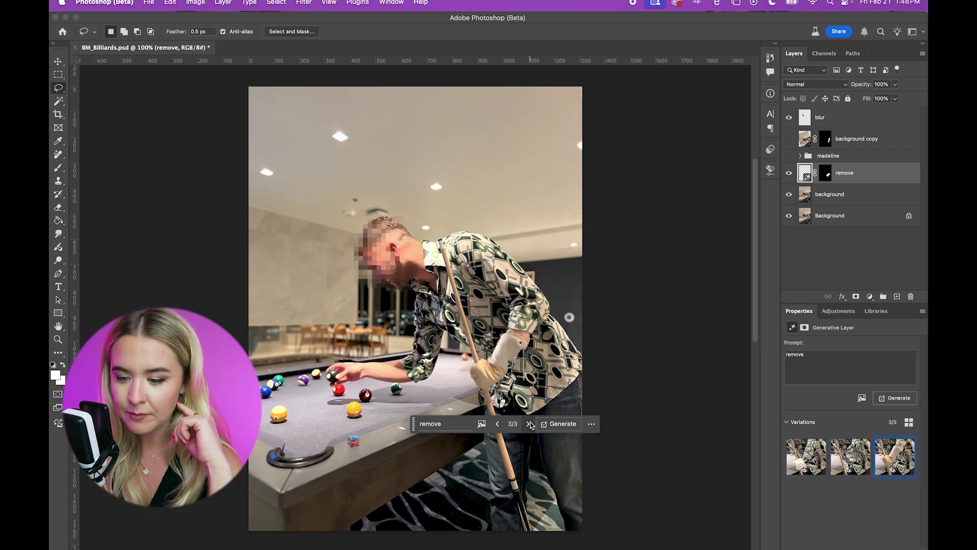
left_click(531, 424)
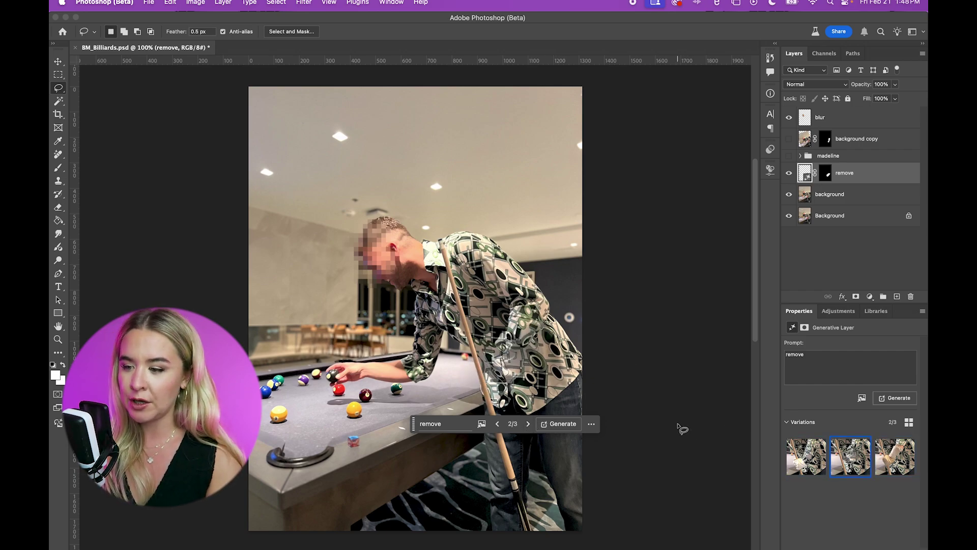
left_click(862, 195, "shift")
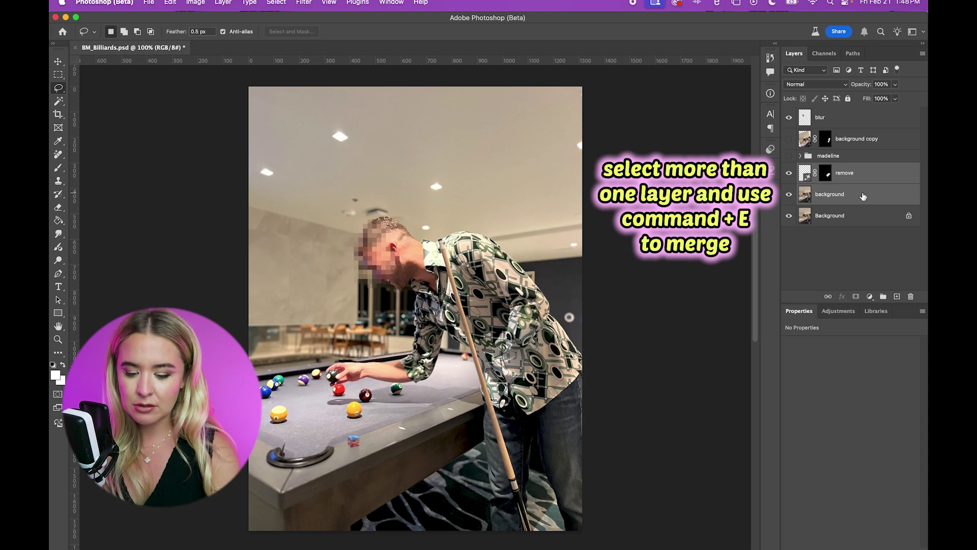
key("super+e")
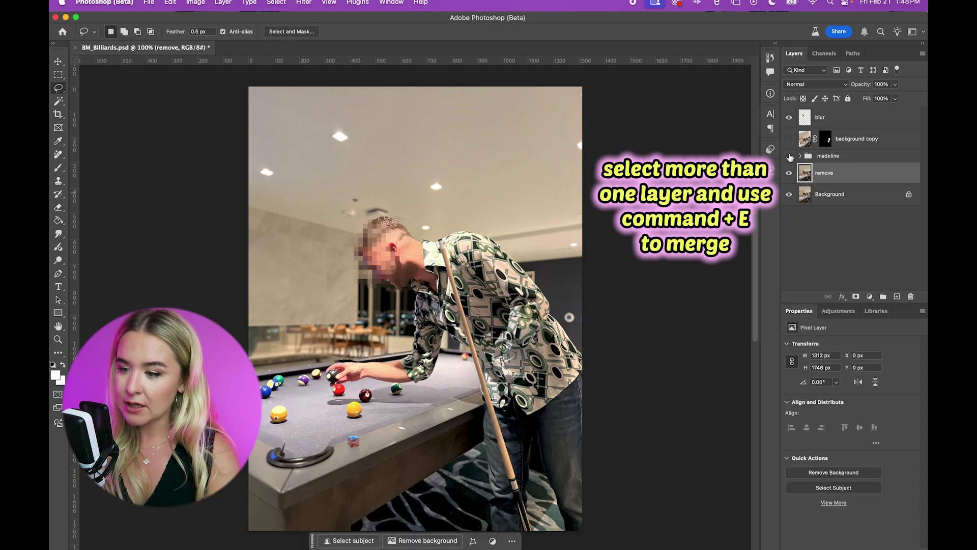
Step: Show background copy, copy the lassoed pool stick from the merged base to a new layer above it, and name it "pool stick"
left_click(789, 138)
mouse_move(473, 329)
left_mouse_down()
mouse_move(451, 245)
mouse_move(434, 232)
mouse_move(505, 543)
mouse_move(532, 546)
mouse_move(543, 534)
mouse_move(535, 496)
mouse_move(500, 394)
left_mouse_up()
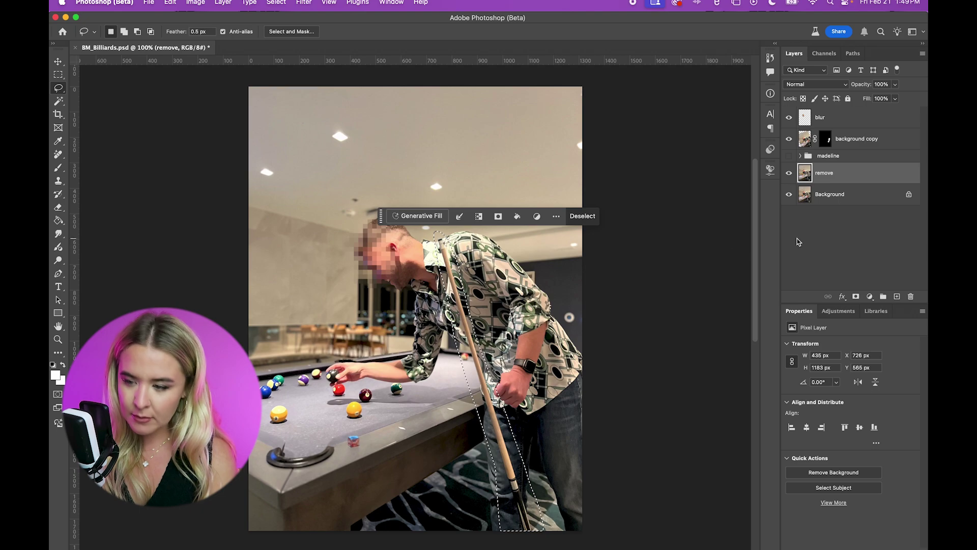
key("super+j")
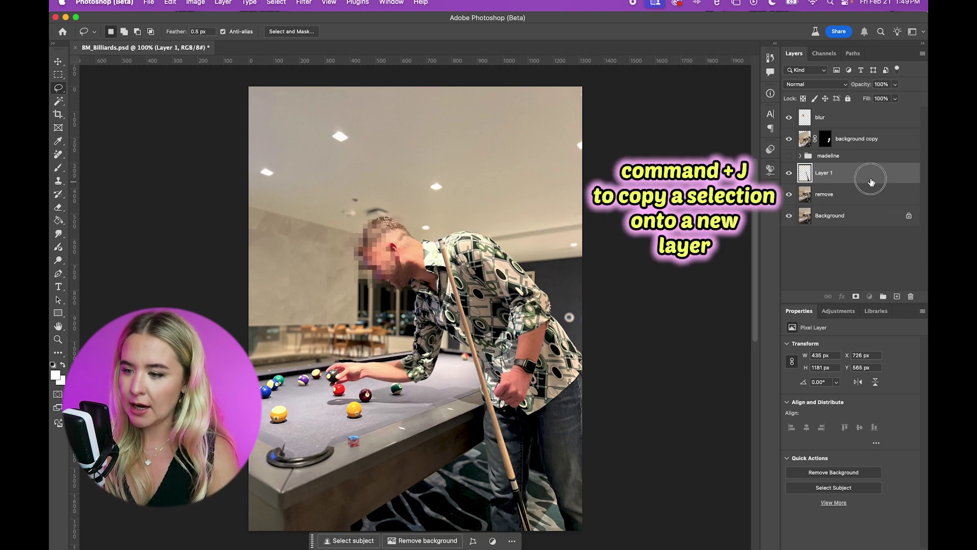
left_click_drag(872, 181, 871, 137)
double_click(827, 139)
type("c")
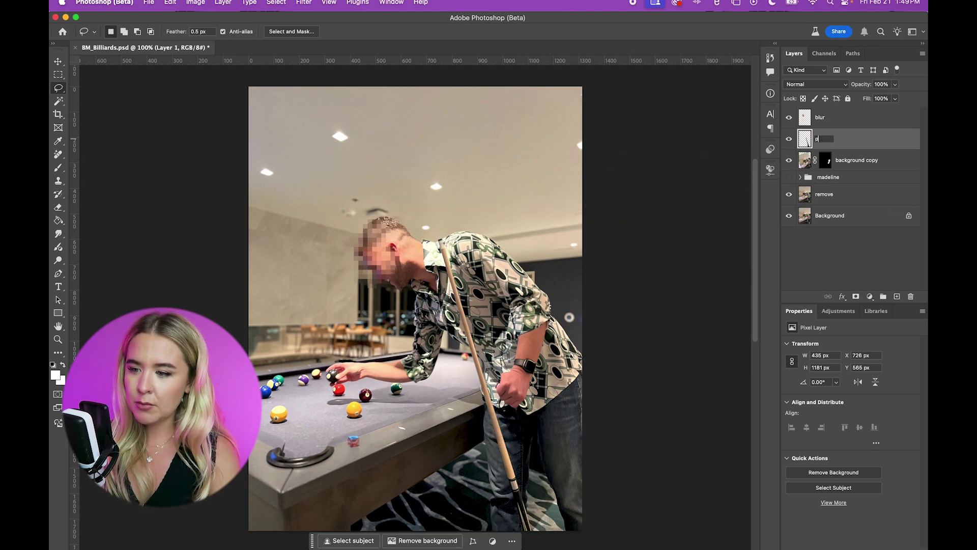
type("ool stick")
key("Return")
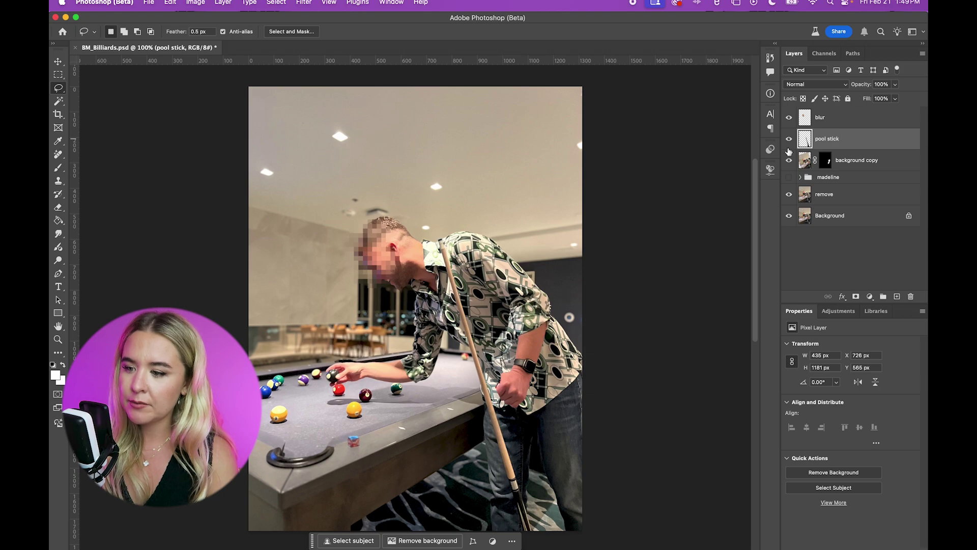
Step: Hide the pool stick layer and erase the stick from the base layer using Generative Fill with the prompt "remove", keeping the first variation
left_click(789, 139)
left_click(856, 194)
mouse_move(436, 239)
left_mouse_down()
mouse_move(482, 448)
mouse_move(508, 509)
mouse_move(540, 548)
mouse_move(519, 437)
mouse_move(479, 353)
left_mouse_up()
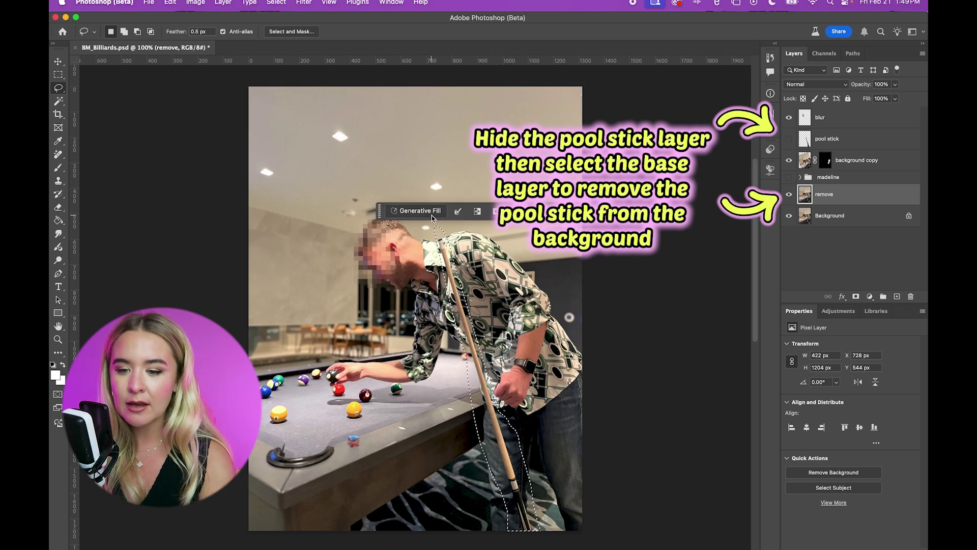
left_click(432, 211)
type("remove")
left_click(601, 211)
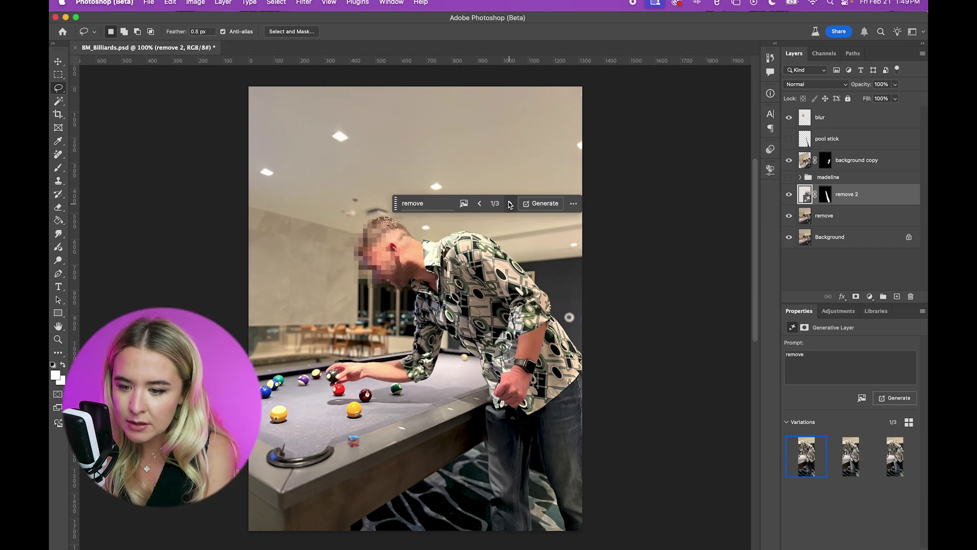
left_click(510, 204)
left_click(510, 204)
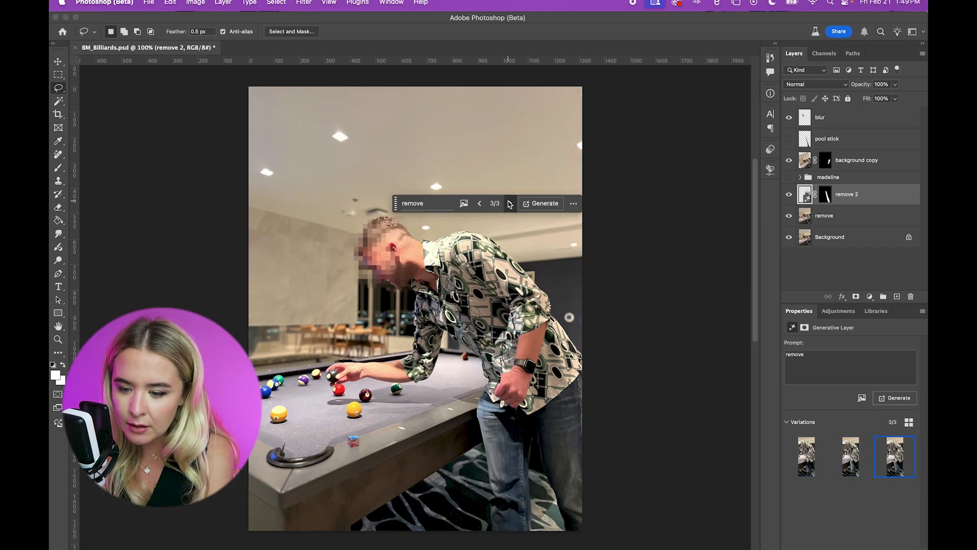
left_click(510, 204)
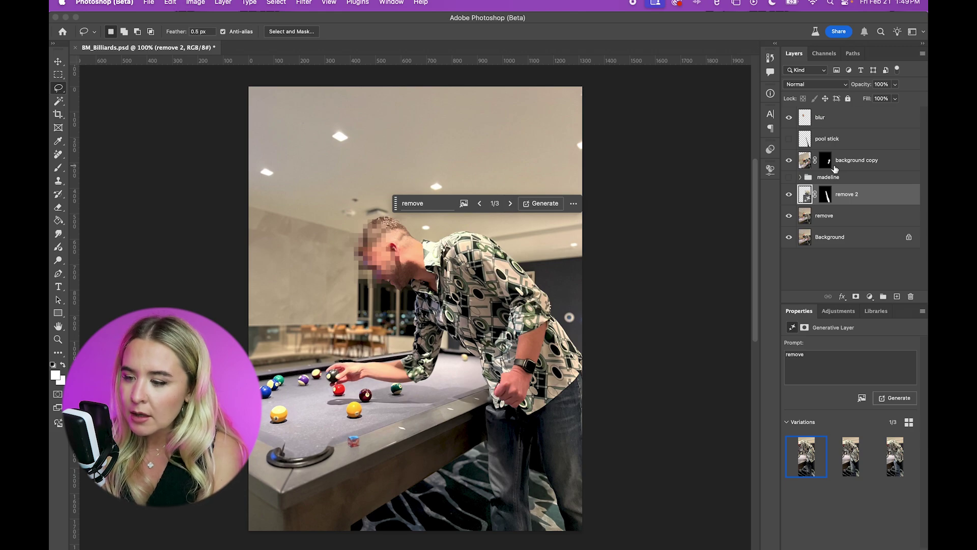
Step: Show the woman's group and paint black on background copy's mask to hide the man's forearm where it covers her upper arm
left_click(789, 178)
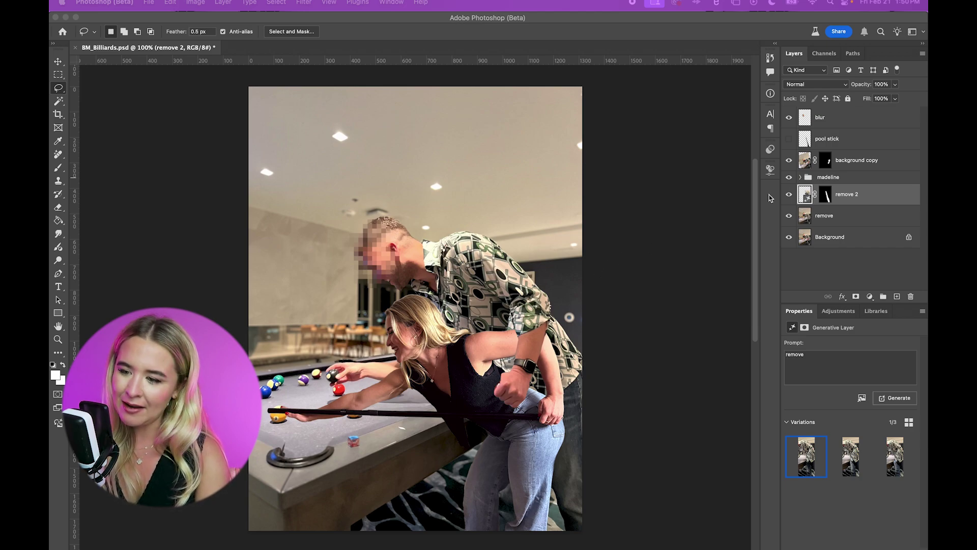
left_click(828, 163)
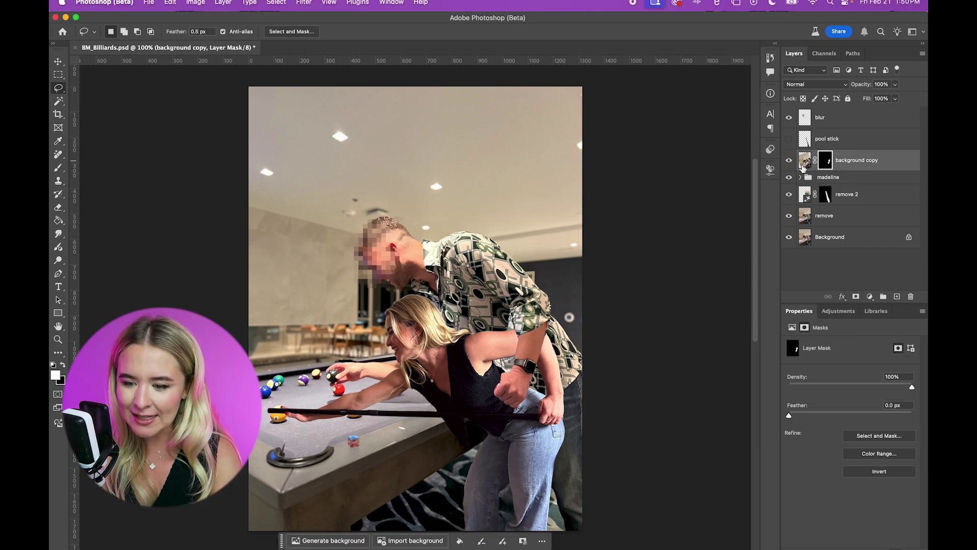
key("b")
key("x")
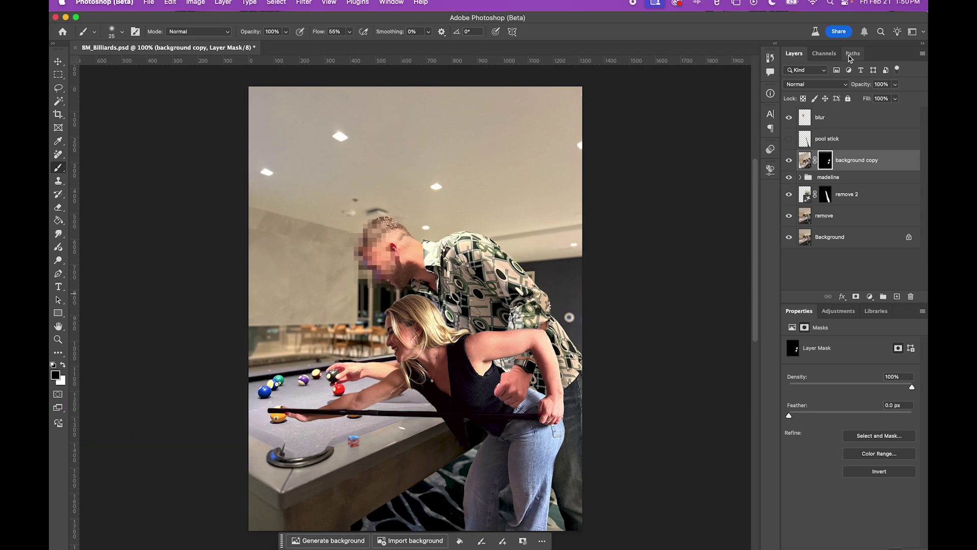
key("x")
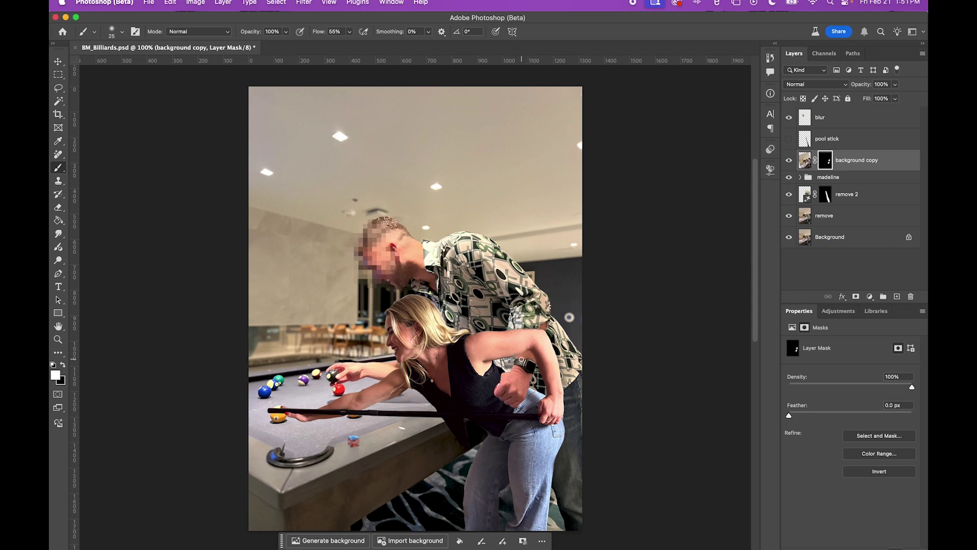
Step: Show the pool stick layer and add a layer mask based on a Magnetic Lasso selection around the stick
left_click(789, 138)
left_click(804, 139)
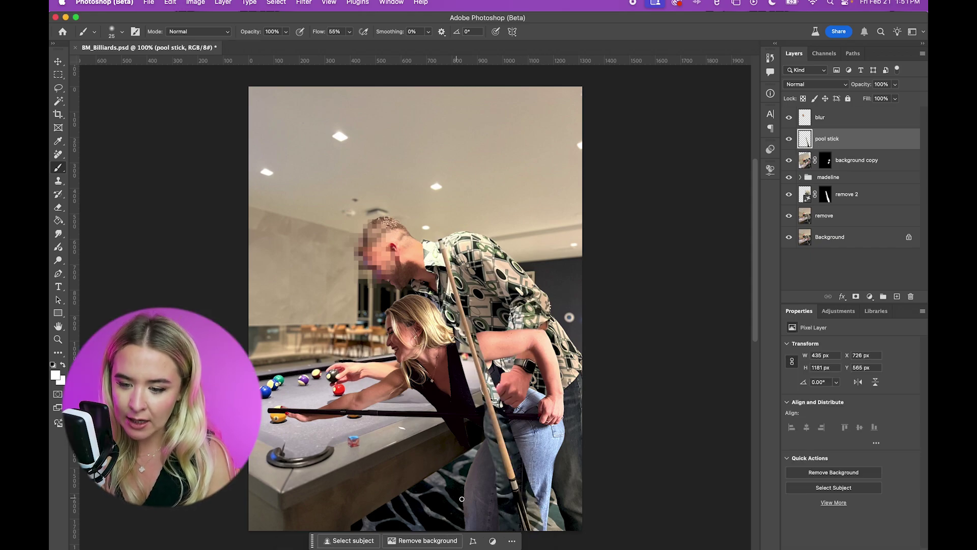
right_click(58, 87)
left_click(102, 116)
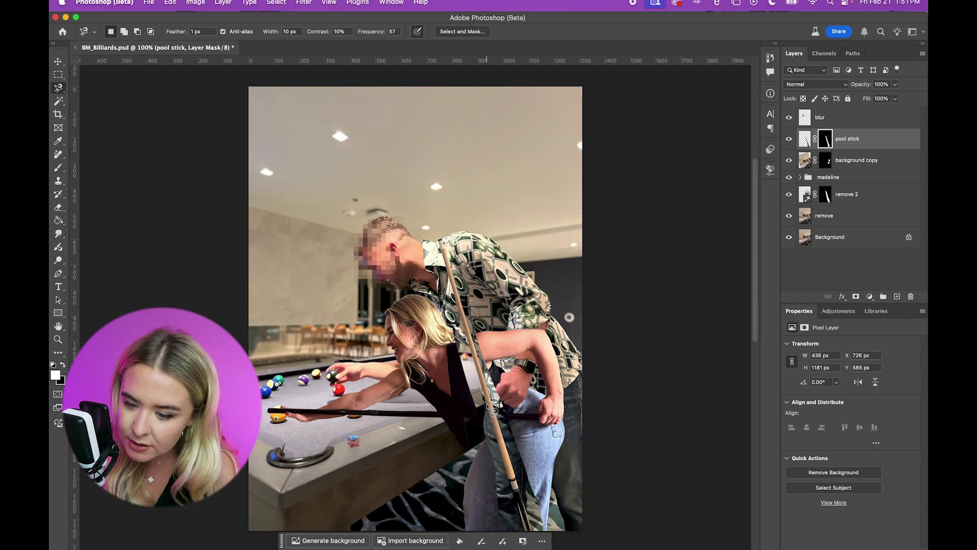
Step: Select the leftover areas beside the stick with the Magnetic Lasso and Lasso, and clear them from the pool stick mask
left_click(487, 404)
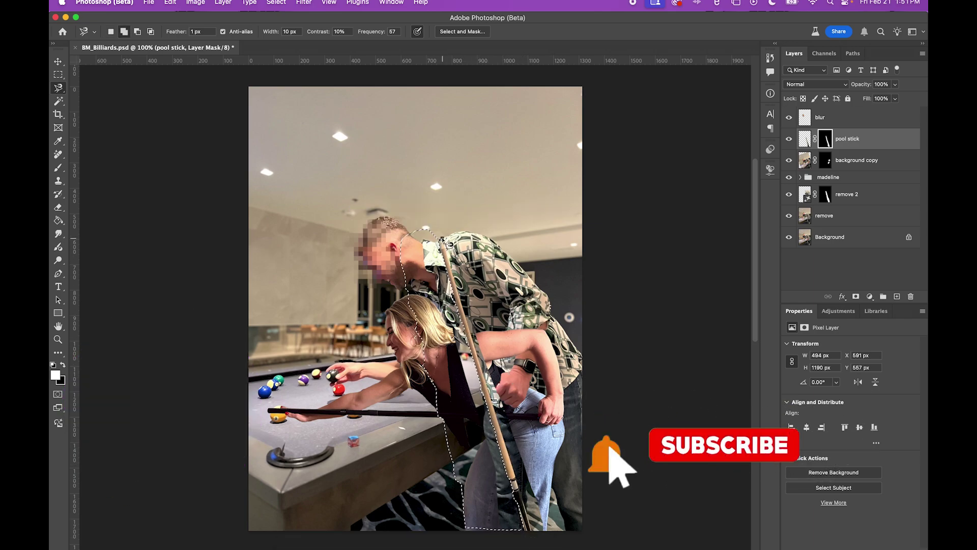
left_click(443, 239)
left_click(58, 88)
left_click(105, 88)
mouse_move(530, 530)
left_mouse_down()
mouse_move(501, 422)
mouse_move(517, 504)
left_mouse_up()
key("BackSpace")
key("super+d")
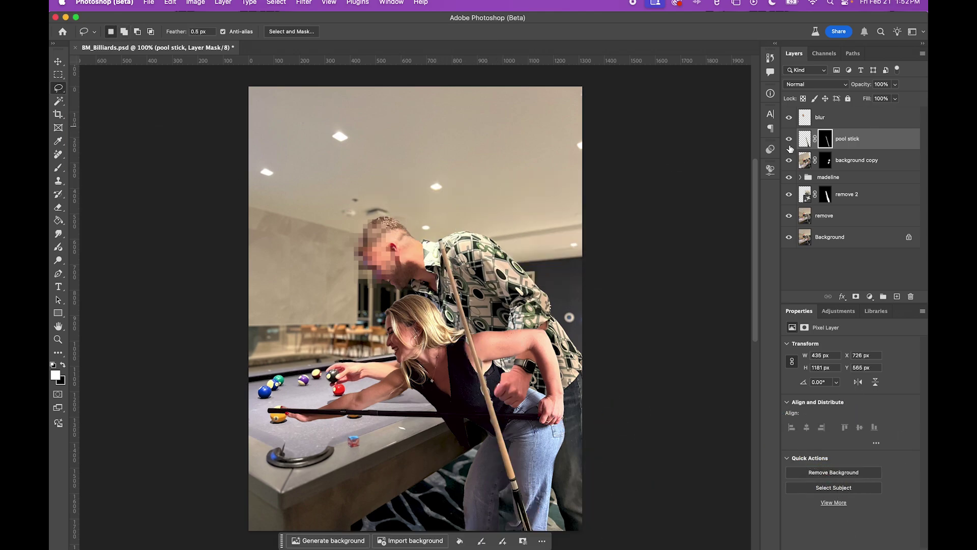
left_click(805, 139)
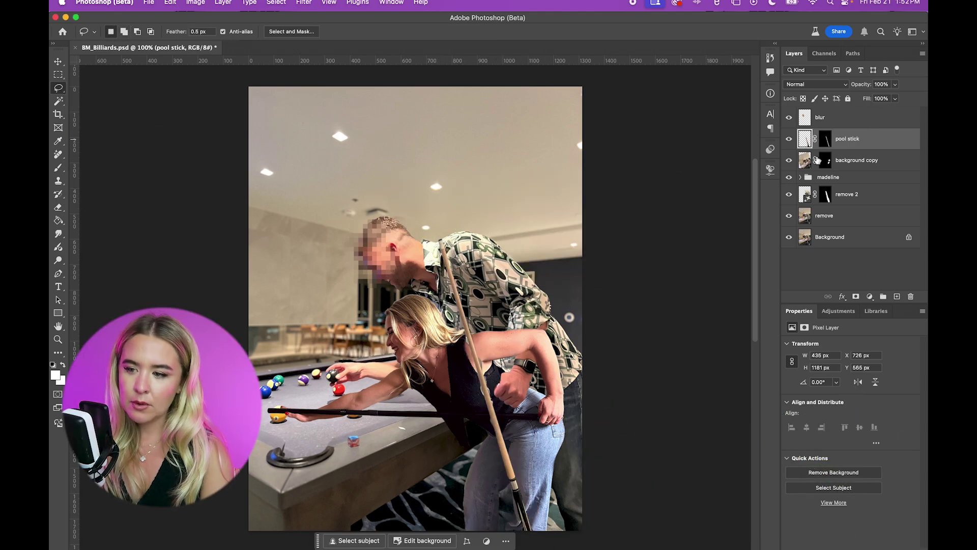
Step: Rotate the pool stick to near horizontal with Free Transform and place it over the dark stick in the woman's hands
key("super+t")
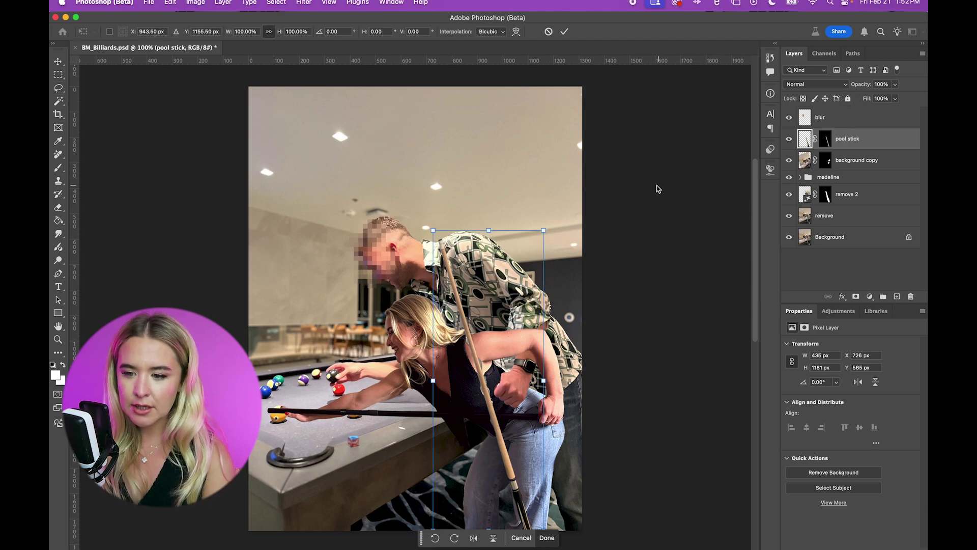
left_click_drag(605, 188, 373, 244)
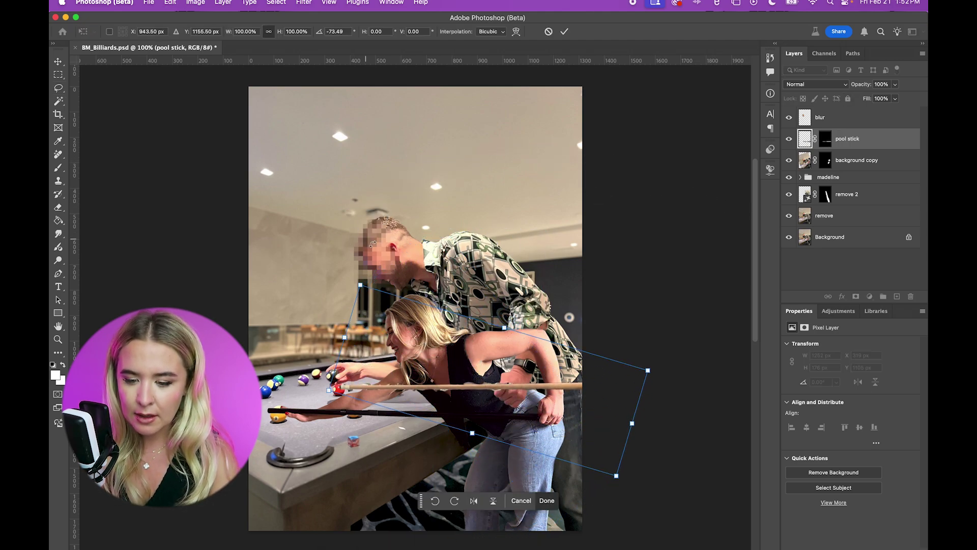
left_click_drag(515, 391, 447, 410)
left_click_drag(621, 376, 579, 395)
left_click_drag(526, 410, 528, 412)
left_click_drag(617, 371, 615, 372)
key("Return")
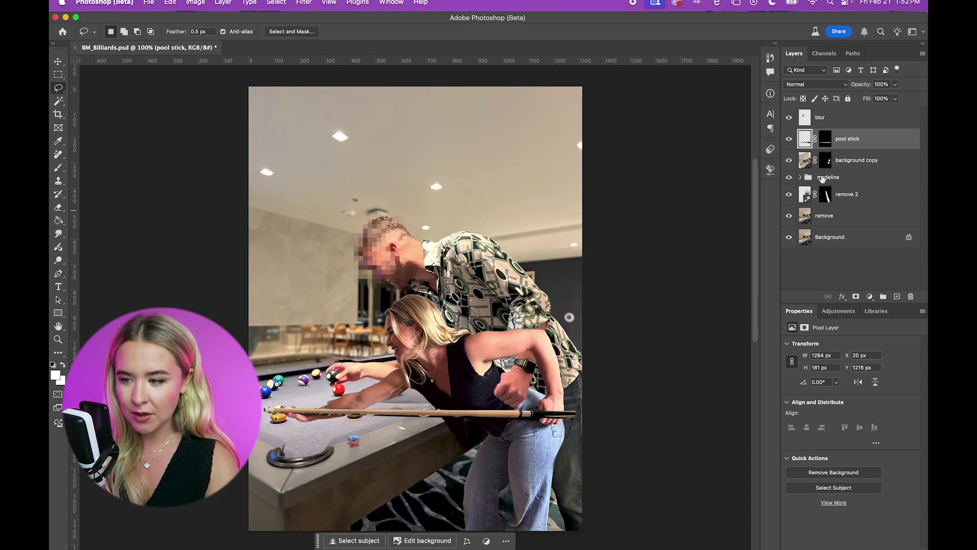
Step: Try to regenerate a lassoed area around the man's fist using Generative Fill without a prompt
scroll(473, 356, "up", 5)
mouse_move(588, 211)
left_mouse_down()
mouse_move(551, 268)
mouse_move(556, 326)
mouse_move(615, 299)
mouse_move(612, 338)
mouse_move(535, 255)
left_mouse_up()
left_click_drag(535, 255, 587, 211)
left_click(767, 378)
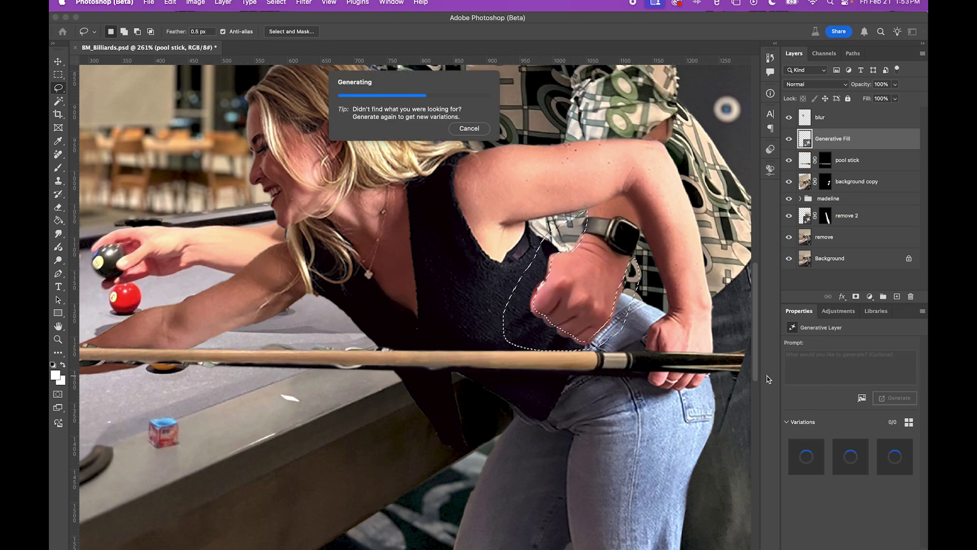
Step: Try Generative Fill with the prompt "hand" on a tighter Lasso selection beside the man's fist
left_click(533, 300)
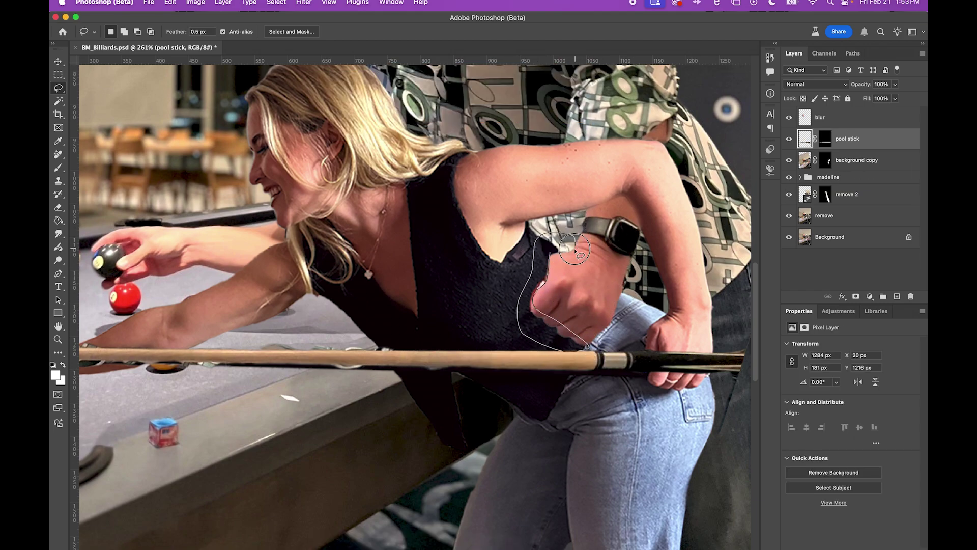
left_click_drag(574, 249, 571, 238)
type("hand")
key("Return")
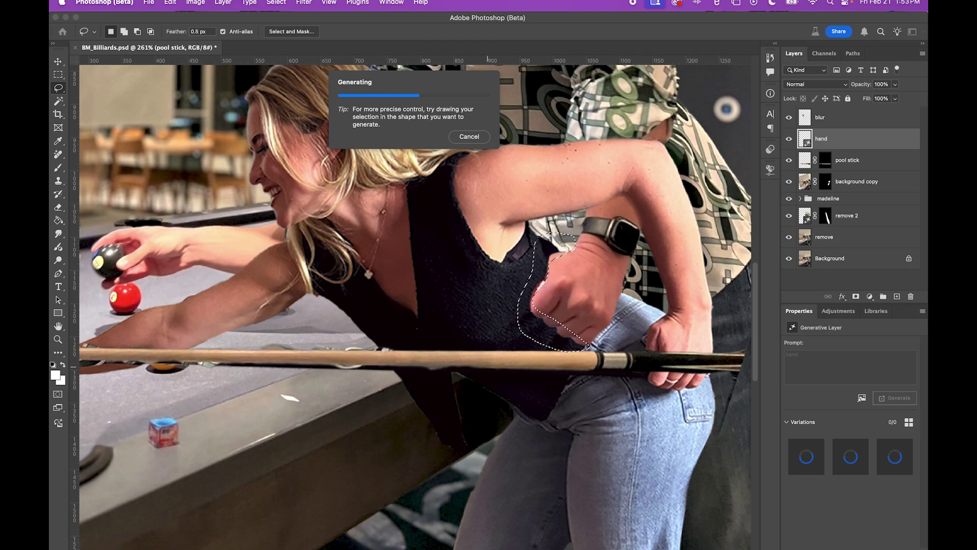
Step: Lasso the vest area along the man's knuckles, fill it using Generative Fill with the prompt "holding", and choose the second variation
left_click(530, 267)
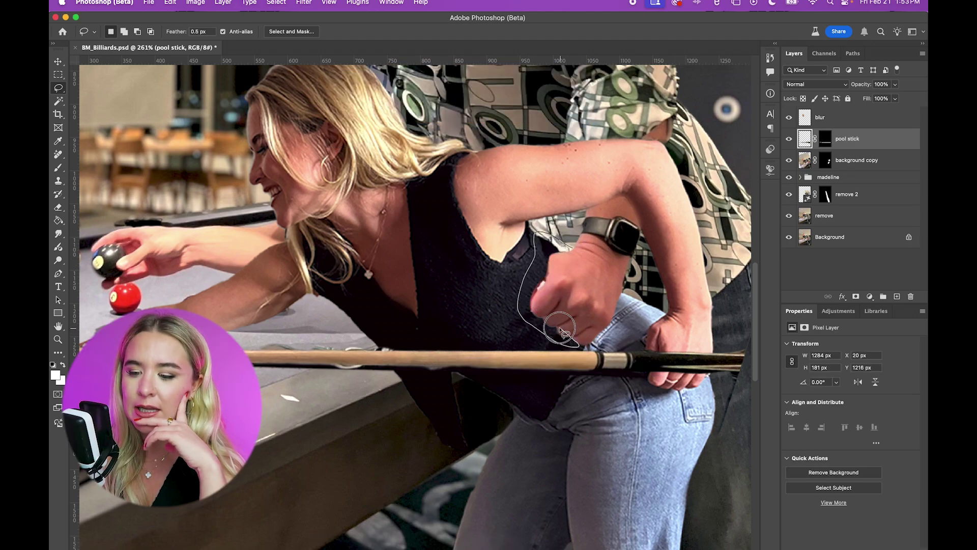
left_click_drag(568, 260, 566, 254)
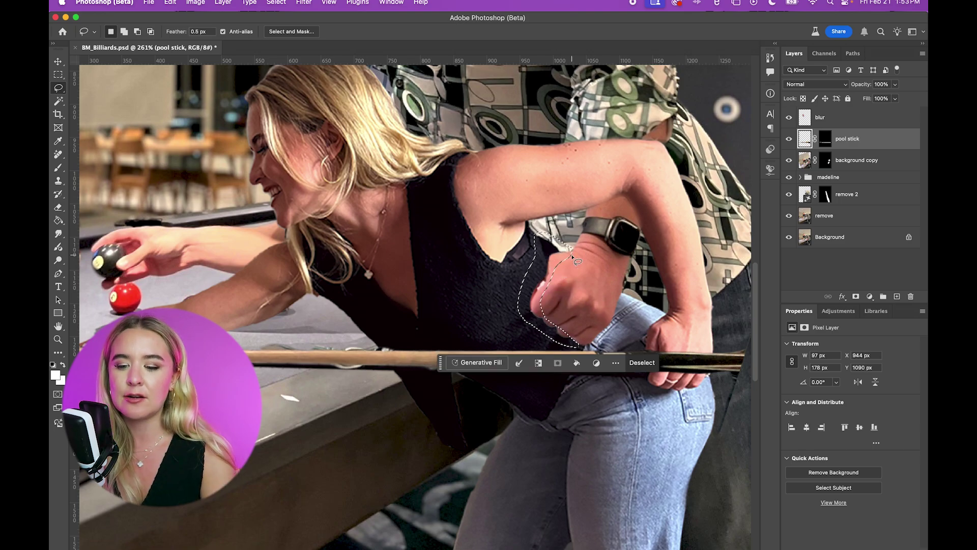
left_click(457, 362)
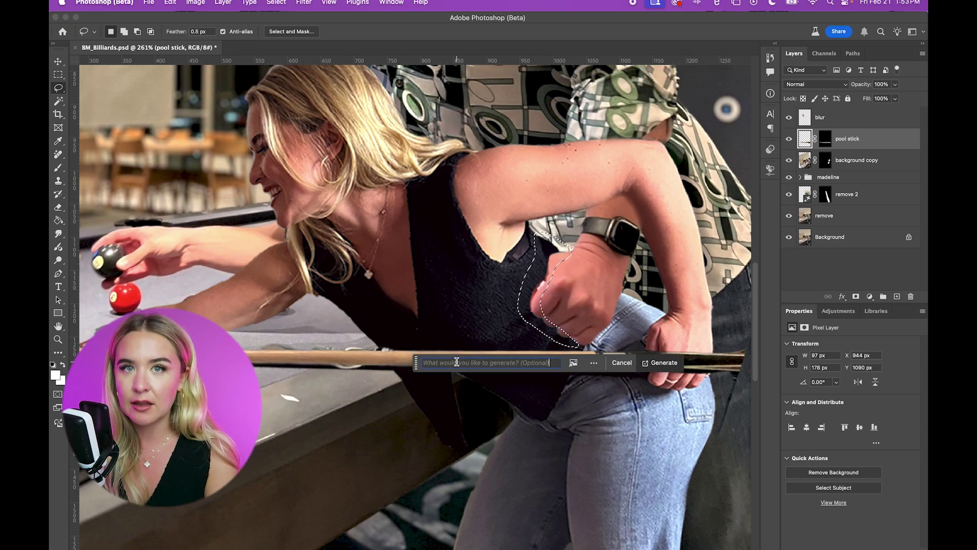
type("holding")
key("Return")
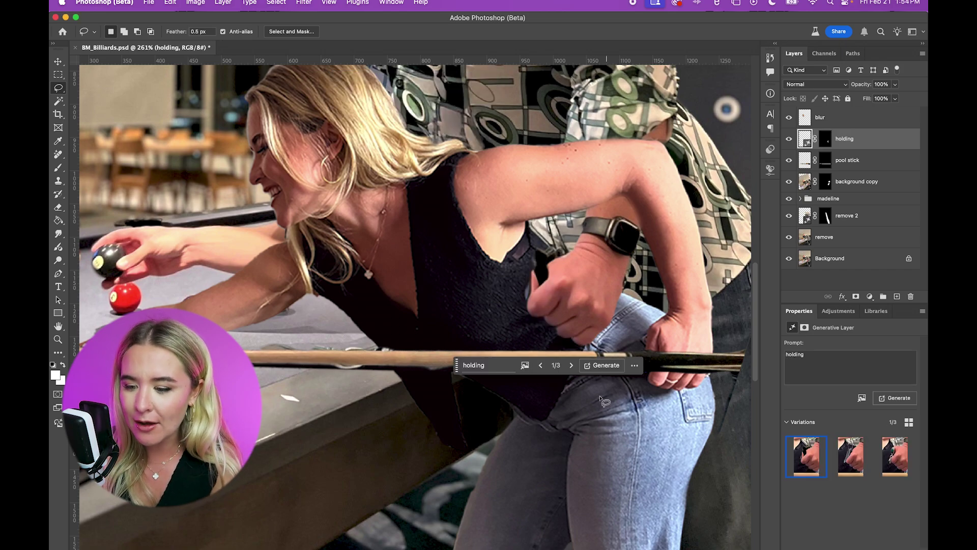
left_click(573, 366)
left_click(573, 366)
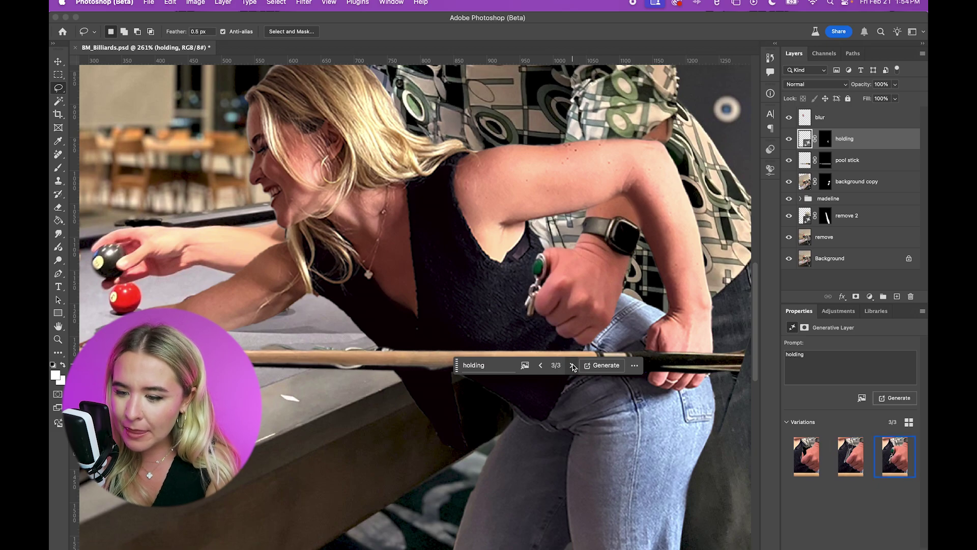
left_click(572, 366)
left_click(573, 366)
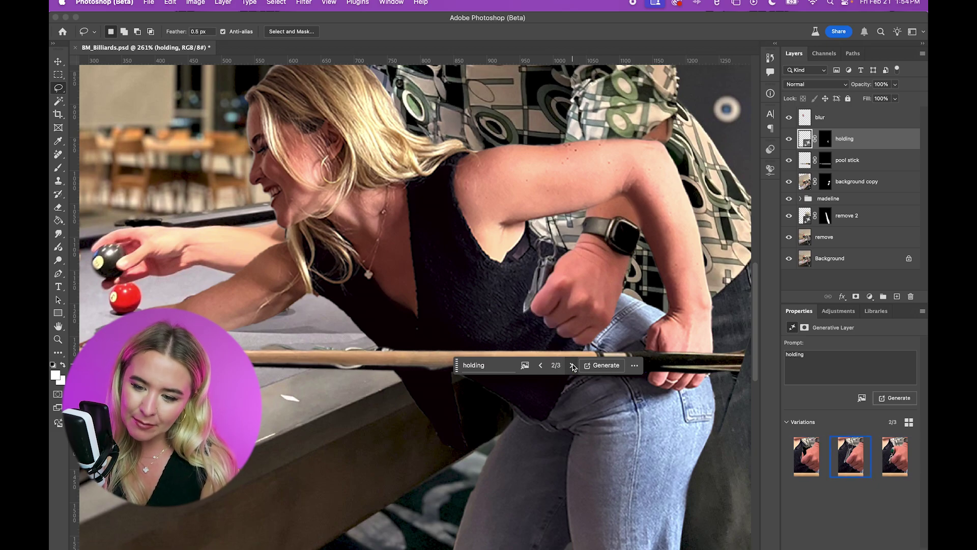
Step: Try Generative Fill with the prompt "hand on back" on a wide Lasso selection around the man's fist
left_click(574, 248)
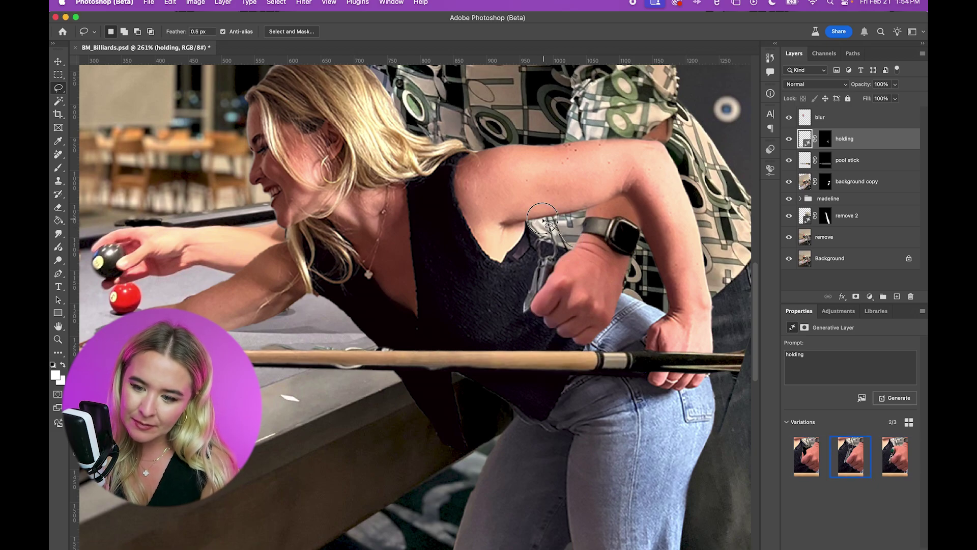
mouse_move(512, 280)
left_mouse_down()
mouse_move(552, 347)
mouse_move(575, 359)
mouse_move(635, 334)
mouse_move(646, 289)
mouse_move(573, 237)
left_mouse_up()
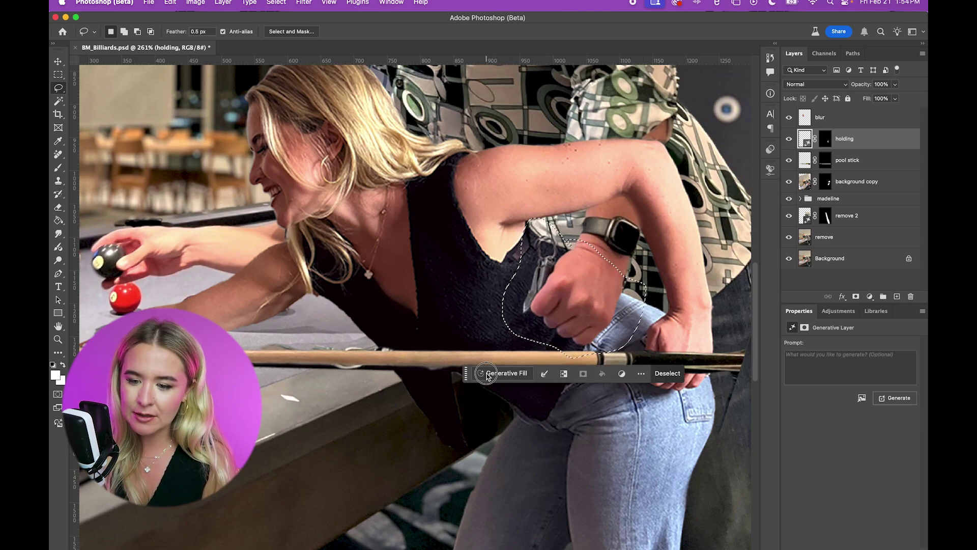
left_click(486, 374)
type("hand on back")
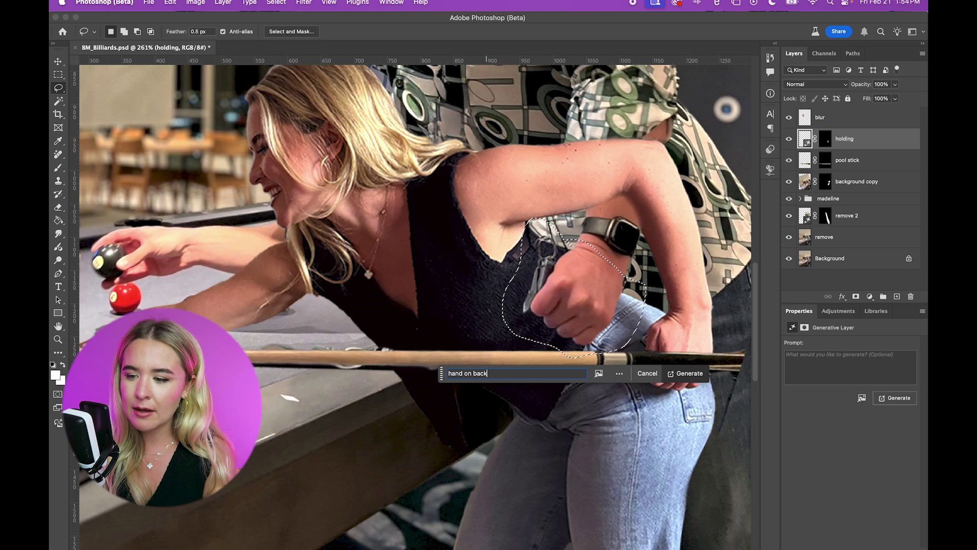
key("Return")
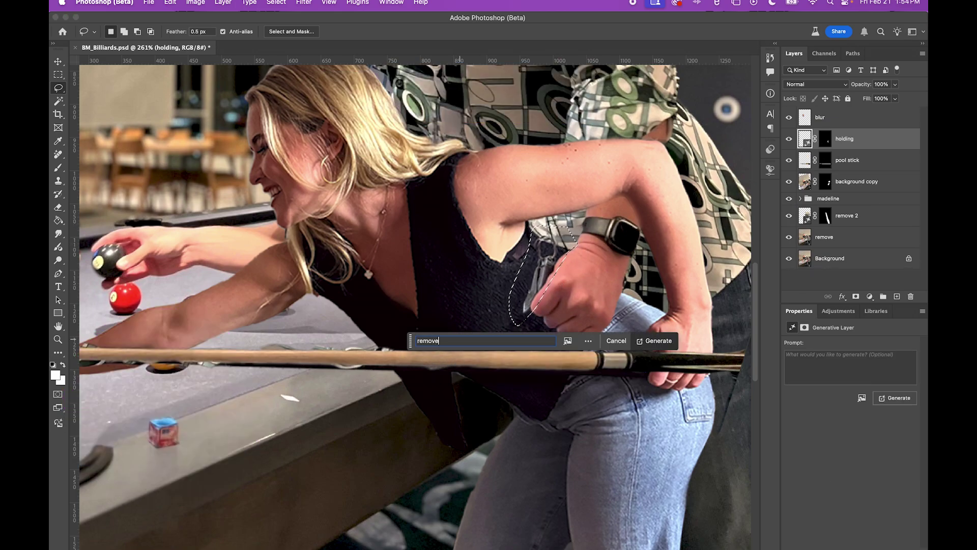
Step: Generate a "remove" fill over the object beside the fist, and fill the lassoed extra finger with black on the remove 3 mask
key("Return")
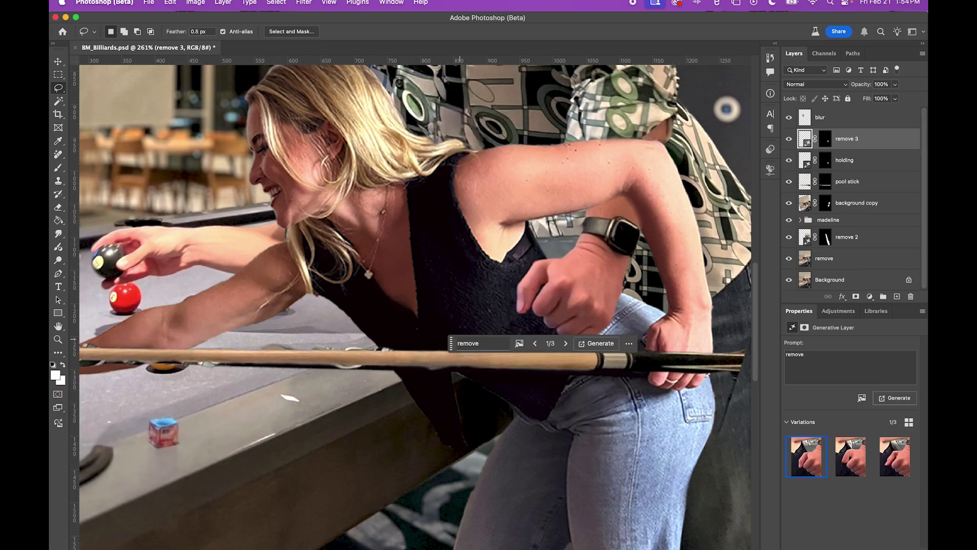
left_click(566, 343)
left_click(567, 344)
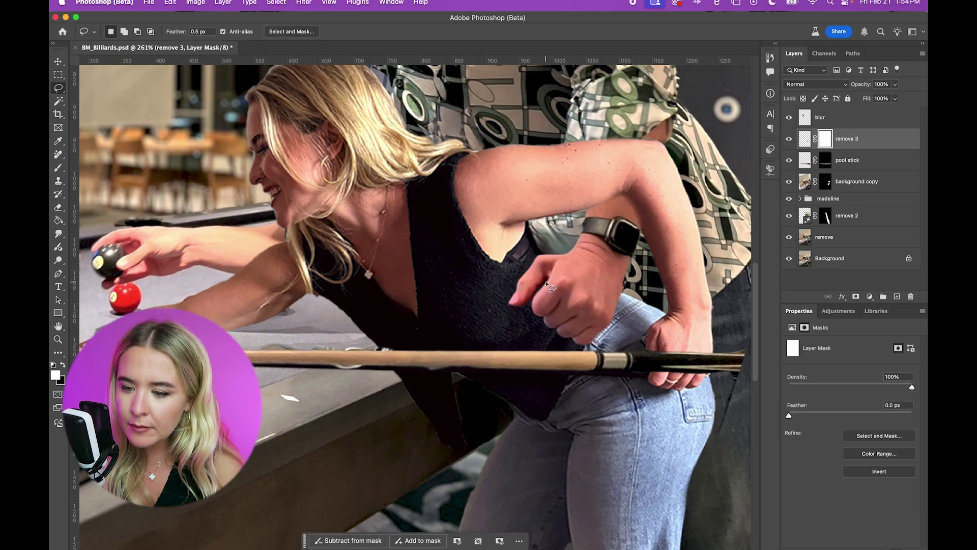
mouse_move(547, 270)
left_mouse_down()
mouse_move(511, 268)
mouse_move(499, 307)
mouse_move(509, 321)
mouse_move(545, 294)
left_mouse_up()
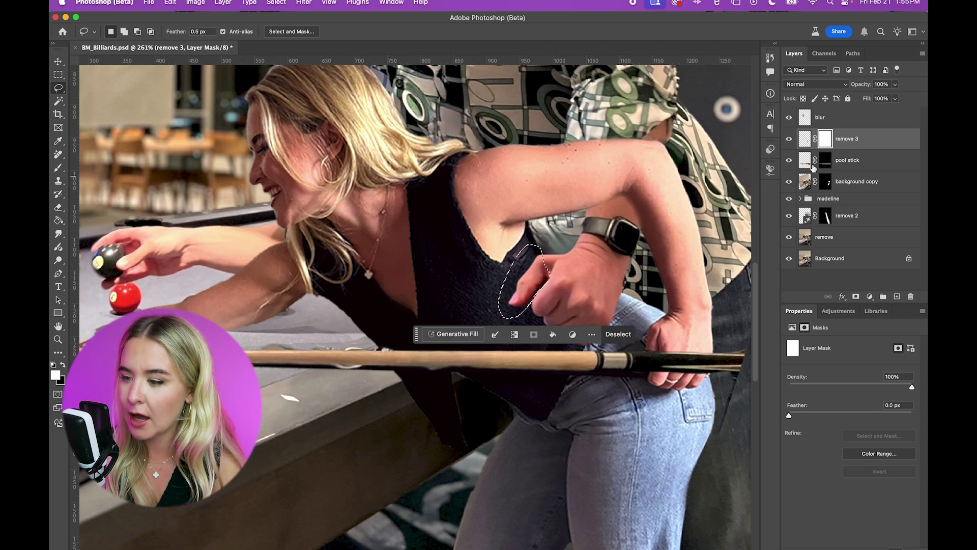
left_click(554, 335)
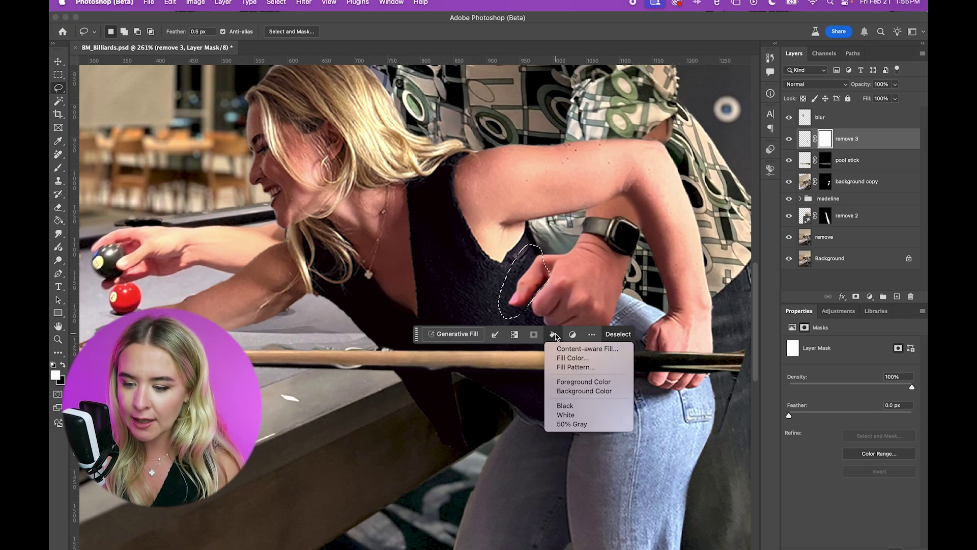
left_click(574, 415)
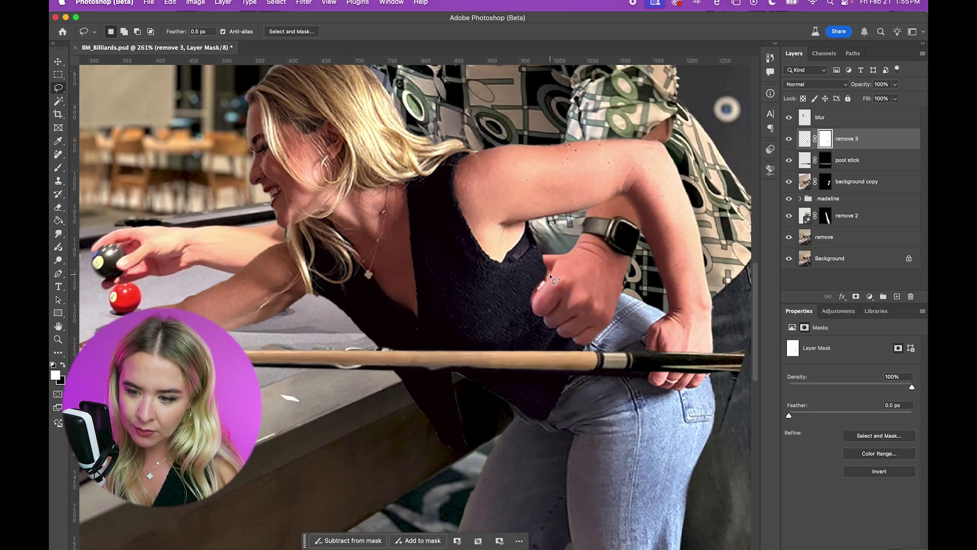
Step: Lasso the area beside the man's fist, run Generative Fill without a prompt, and choose the third variation
mouse_move(550, 275)
left_mouse_down()
mouse_move(530, 245)
mouse_move(509, 303)
mouse_move(557, 345)
mouse_move(538, 318)
mouse_move(548, 277)
left_mouse_up()
left_click(466, 362)
left_click(654, 361)
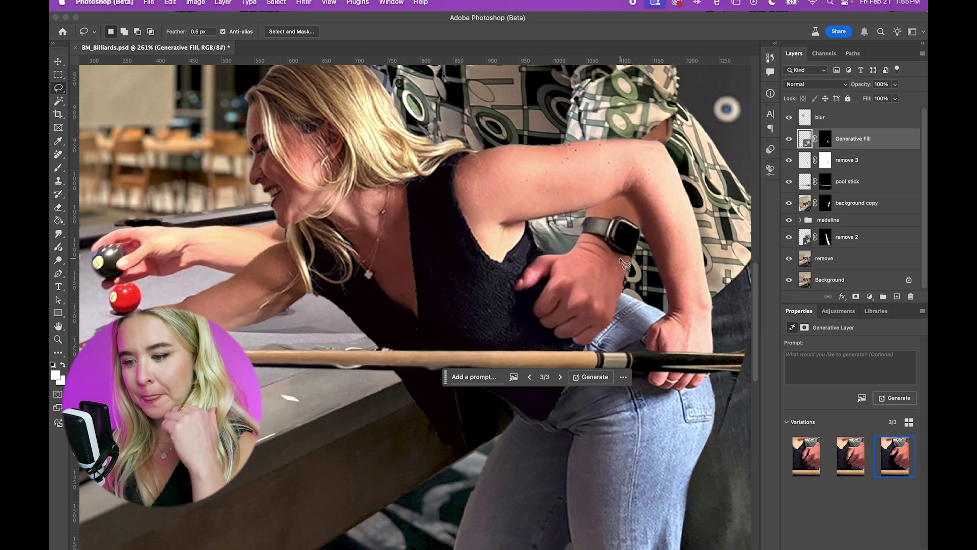
Step: Lasso the gap between the man's fist and the woman's wrist, run Generative Fill without a prompt, and keep the first variation
mouse_move(627, 281)
left_mouse_down()
mouse_move(603, 327)
mouse_move(569, 340)
mouse_move(571, 352)
mouse_move(594, 356)
mouse_move(657, 318)
mouse_move(641, 239)
mouse_move(626, 283)
left_mouse_up()
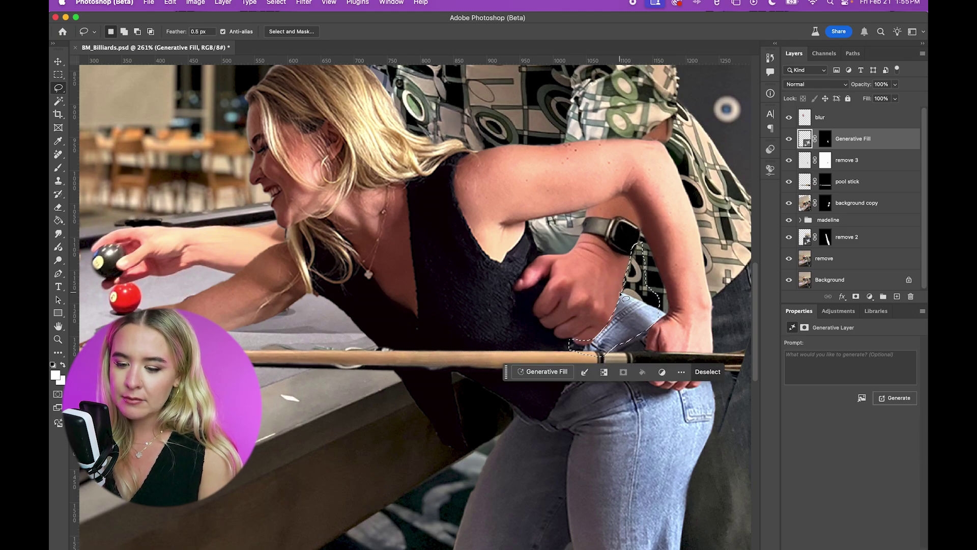
left_click(538, 373)
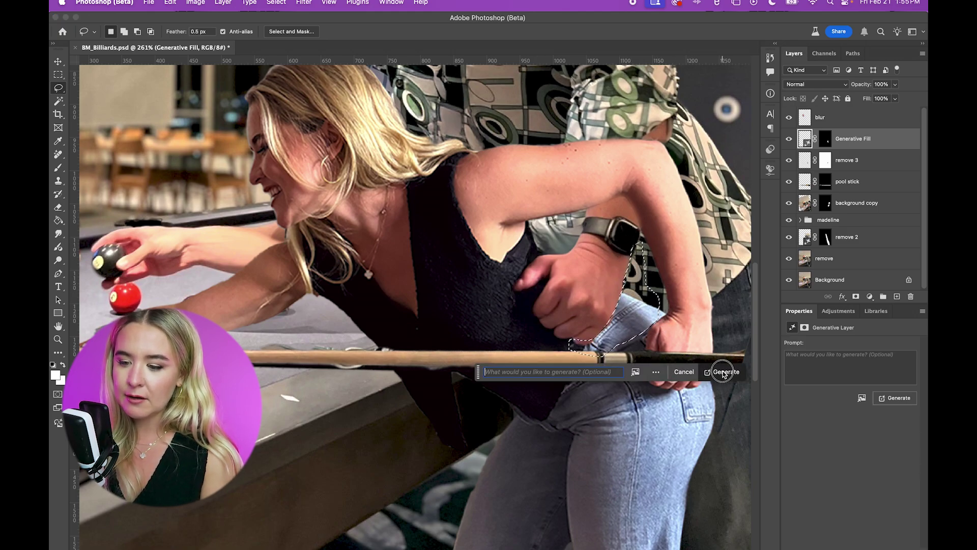
left_click(721, 372)
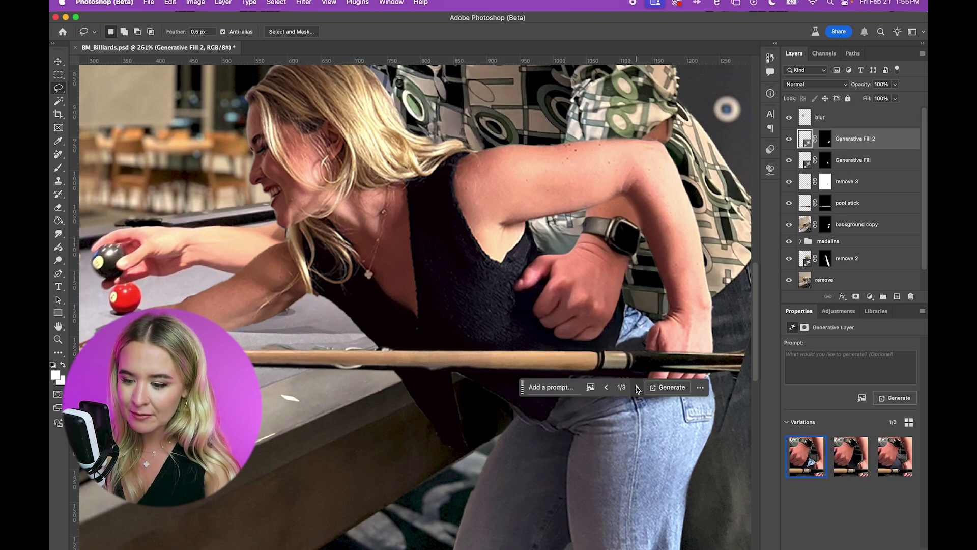
left_click(579, 74)
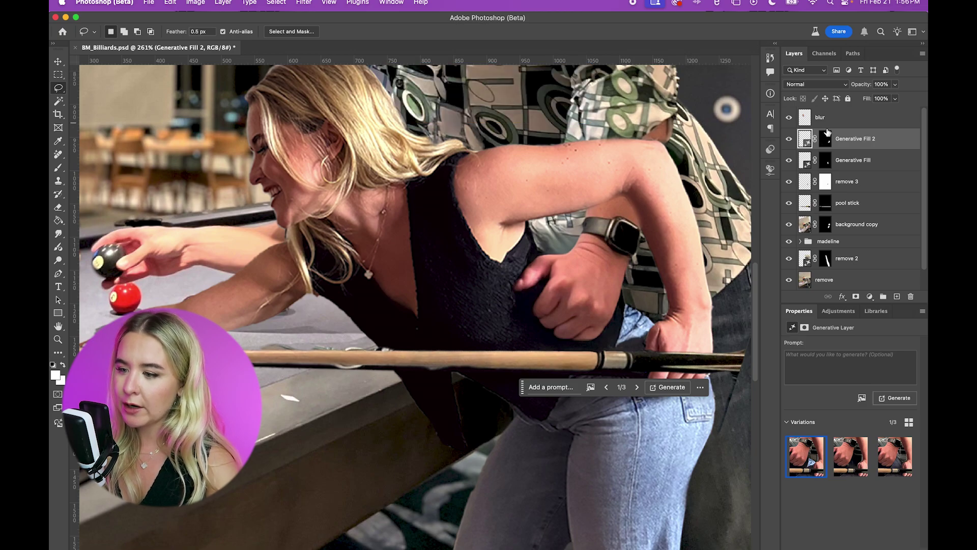
Step: Paint black on the Generative Fill 2 mask to bring back the jeans at the woman's waist
left_click(825, 138)
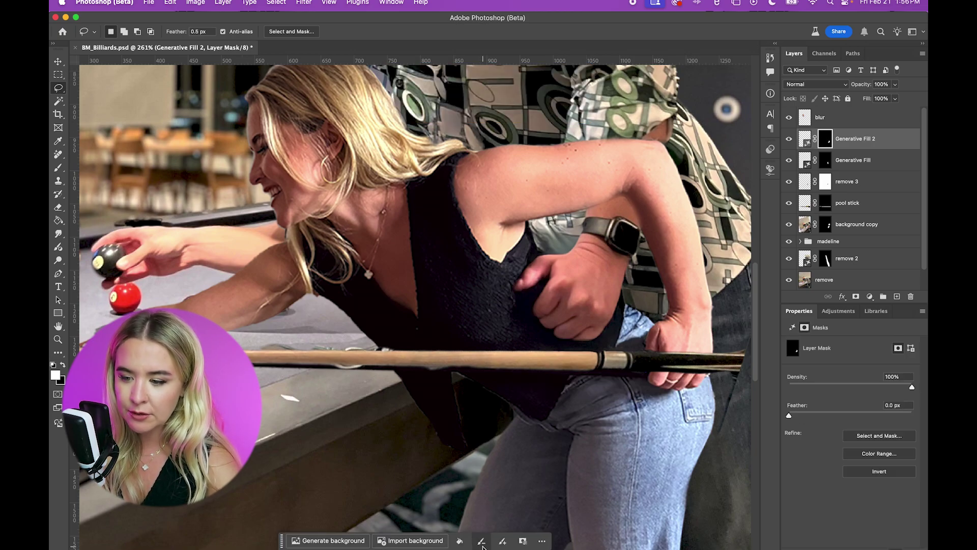
left_click(481, 542)
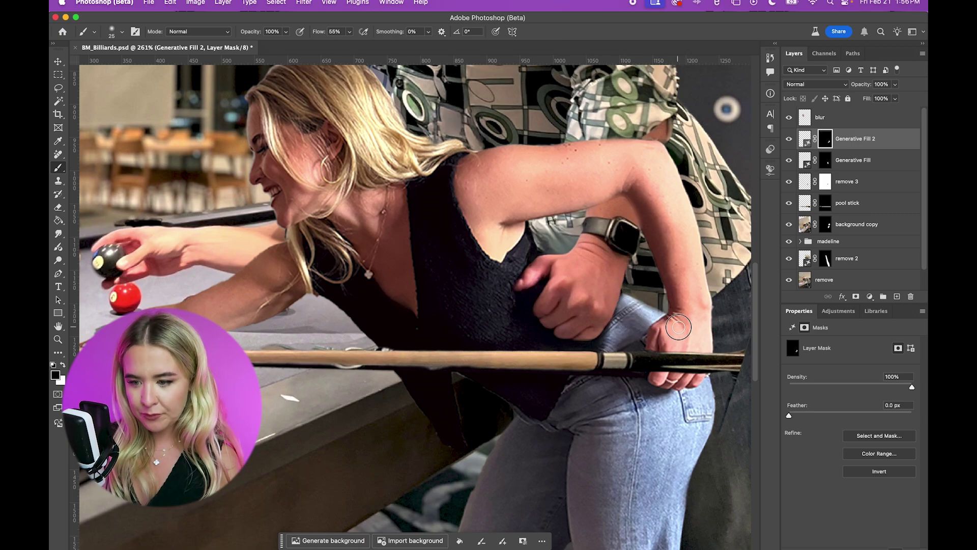
Step: Lasso the waistband area beside the woman's wrist, run Generative Fill without a prompt, and keep the first variation
left_click(58, 87)
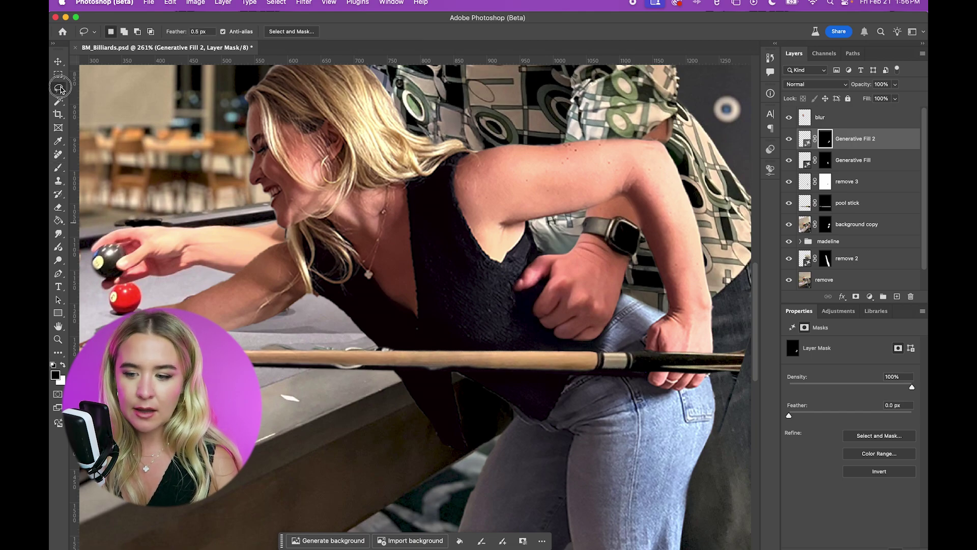
mouse_move(671, 309)
left_mouse_down()
mouse_move(616, 311)
mouse_move(625, 285)
left_mouse_up()
left_click_drag(622, 282, 623, 282)
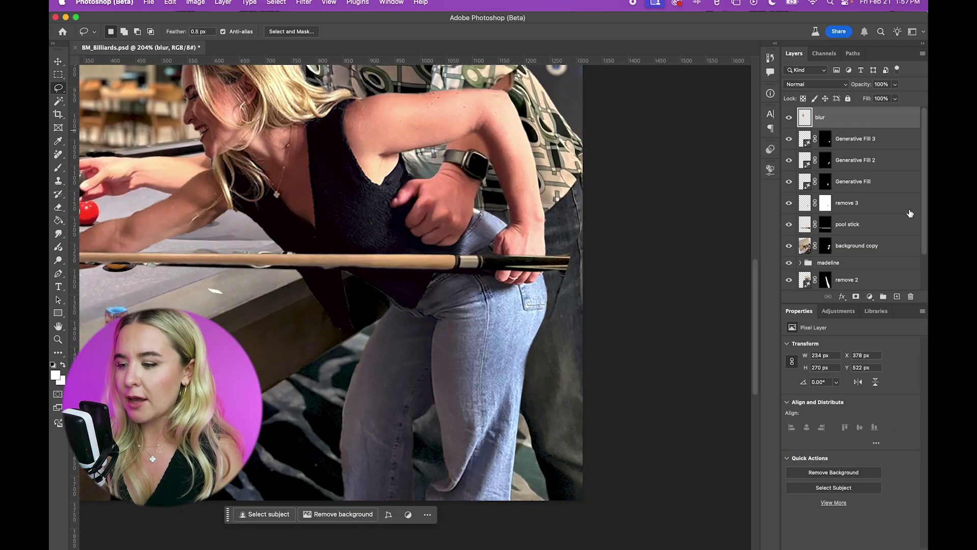
left_click(864, 141)
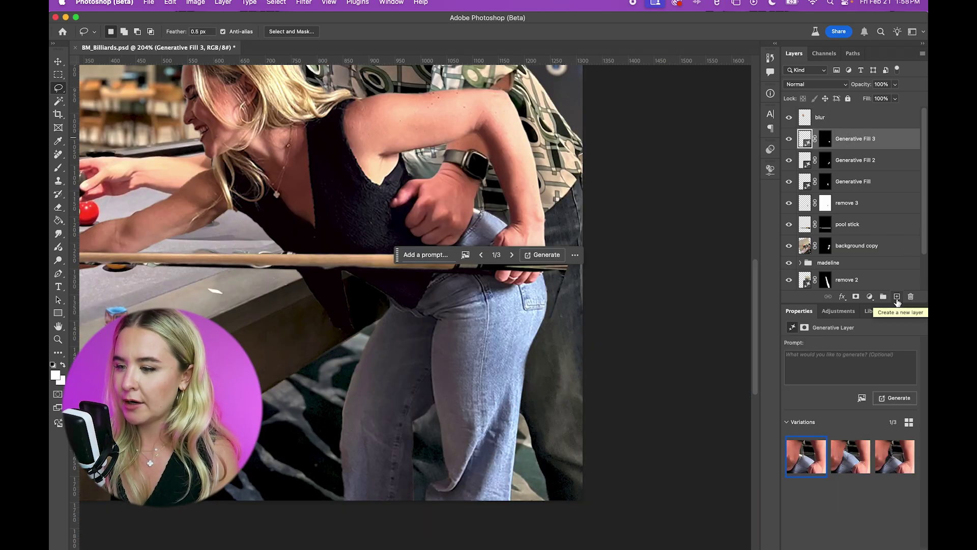
Step: Add a blank layer above Generative Fill 3 and paint a Brightness/Contrast adjustment over the jeans' hip with an 87 px Adjustment Brush
left_click(897, 298)
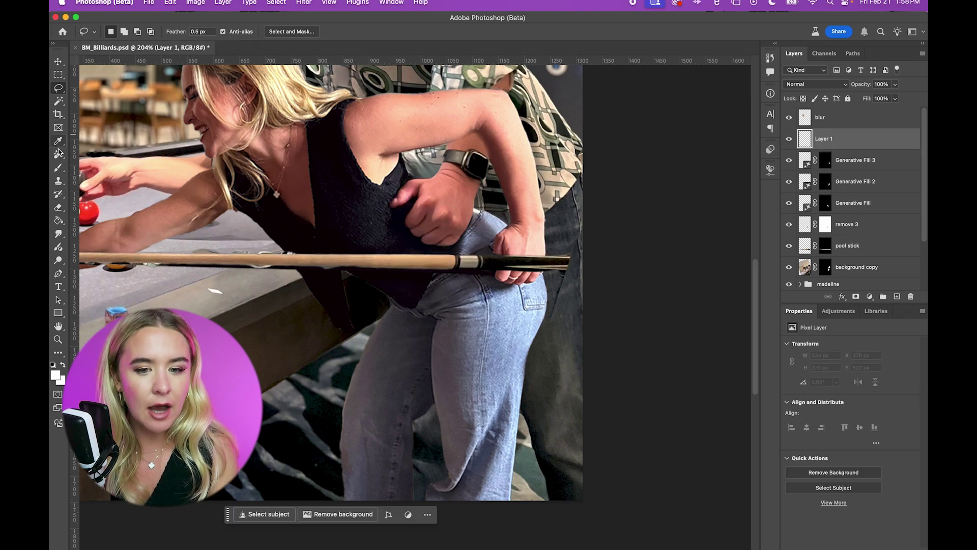
left_click(58, 247)
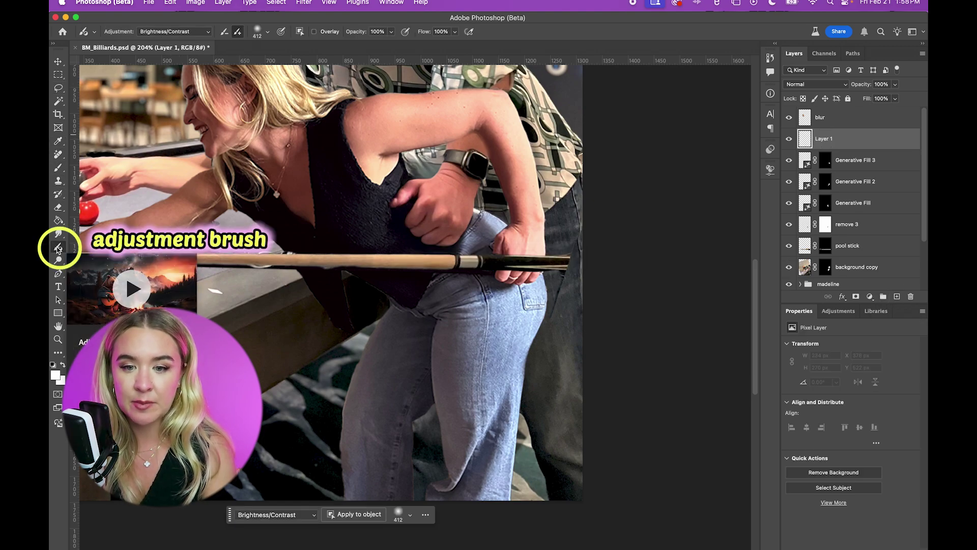
left_click(257, 32)
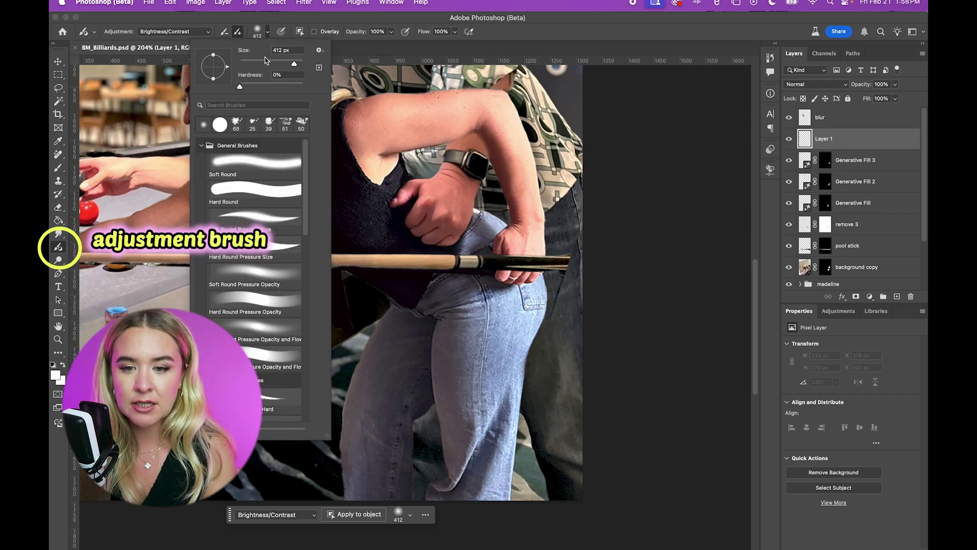
left_click_drag(285, 60, 269, 64)
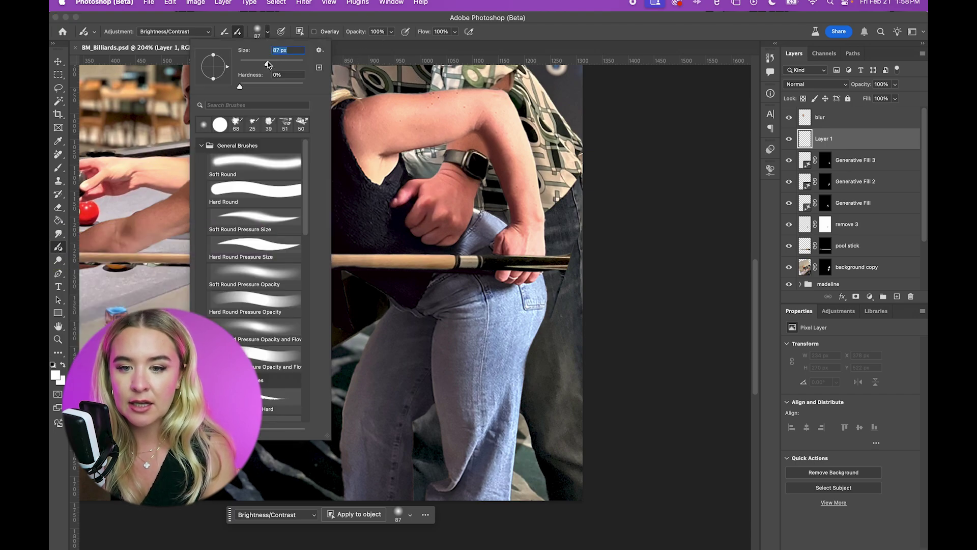
left_click(293, 23)
mouse_move(523, 306)
left_mouse_down()
mouse_move(520, 329)
mouse_move(529, 292)
mouse_move(511, 340)
mouse_move(500, 304)
mouse_move(489, 348)
mouse_move(501, 352)
mouse_move(491, 500)
mouse_move(505, 367)
mouse_move(496, 311)
left_mouse_up()
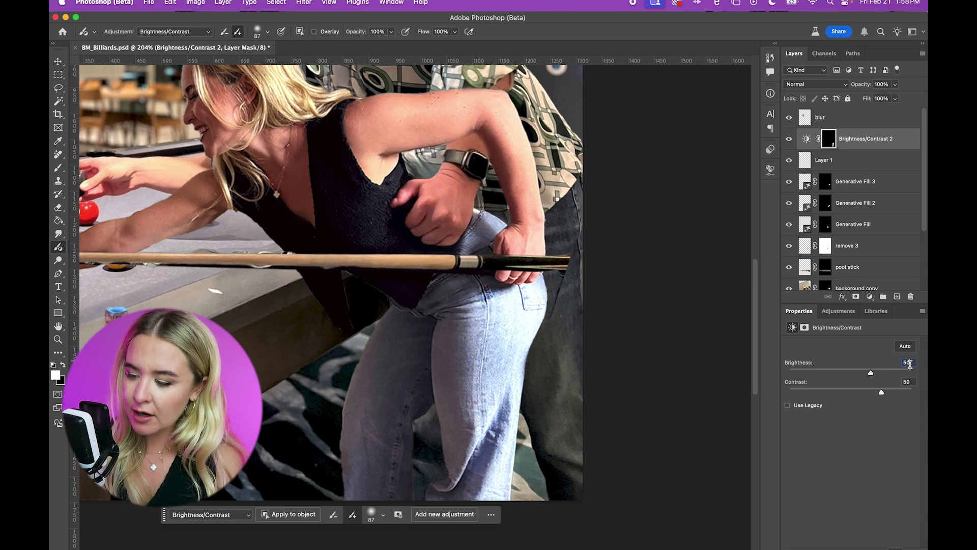
Step: Set the hip adjustment's brightness to -38 and contrast to 0, and extend it over the jeans' waistband beside the woman's wrist
type("0")
key("Return")
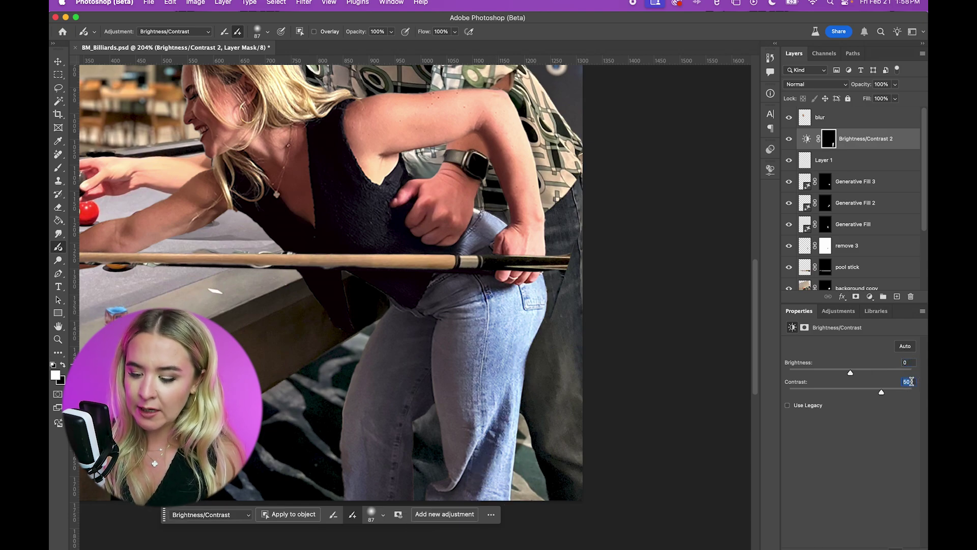
type("0")
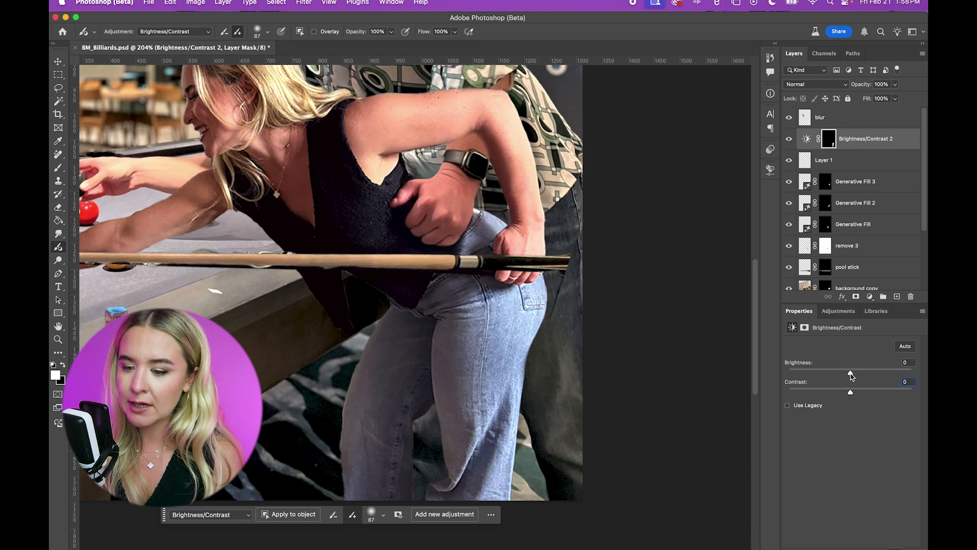
left_click_drag(851, 376, 840, 375)
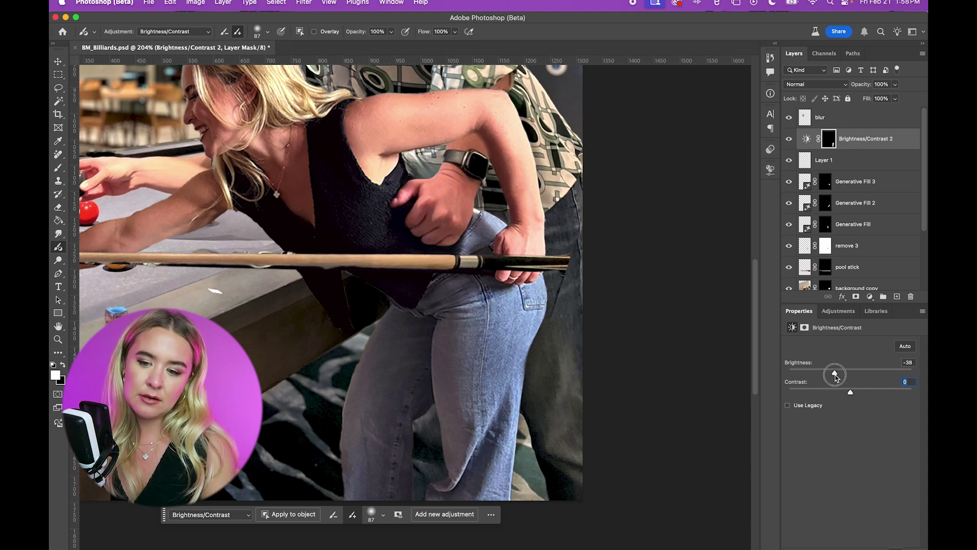
left_click_drag(486, 230, 492, 233)
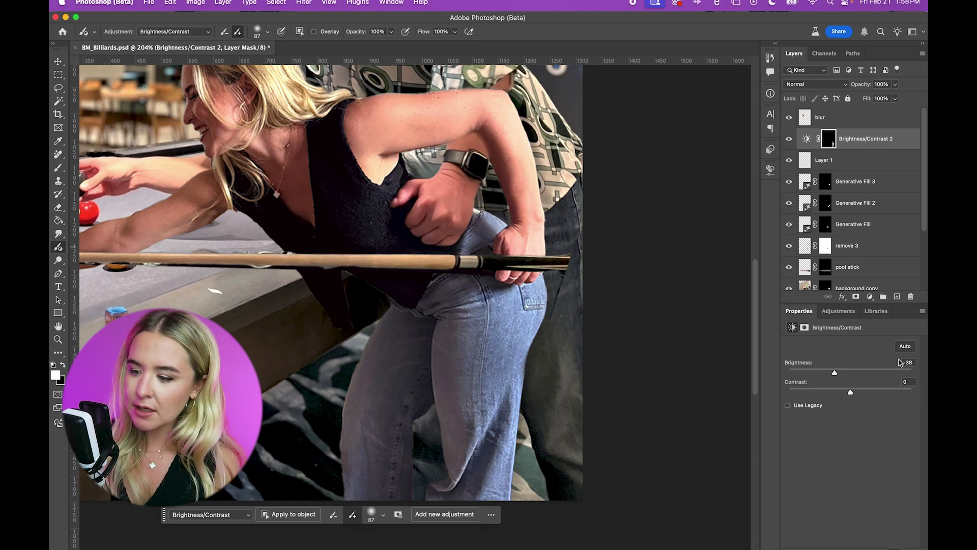
Step: Add another blank layer and paint a new Brightness/Contrast adjustment on the man's trousers beside the woman's wrist with a 51 px brush
left_click(896, 297)
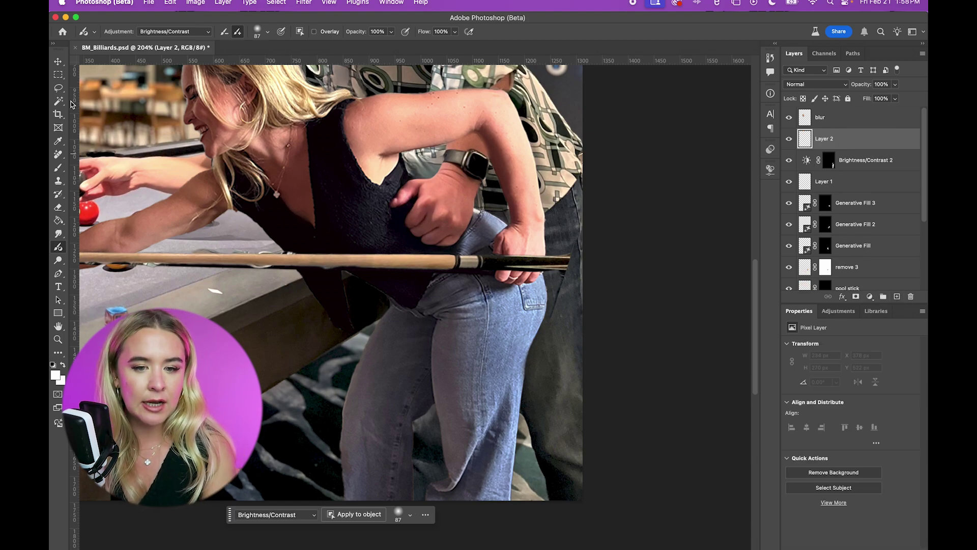
left_click(257, 32)
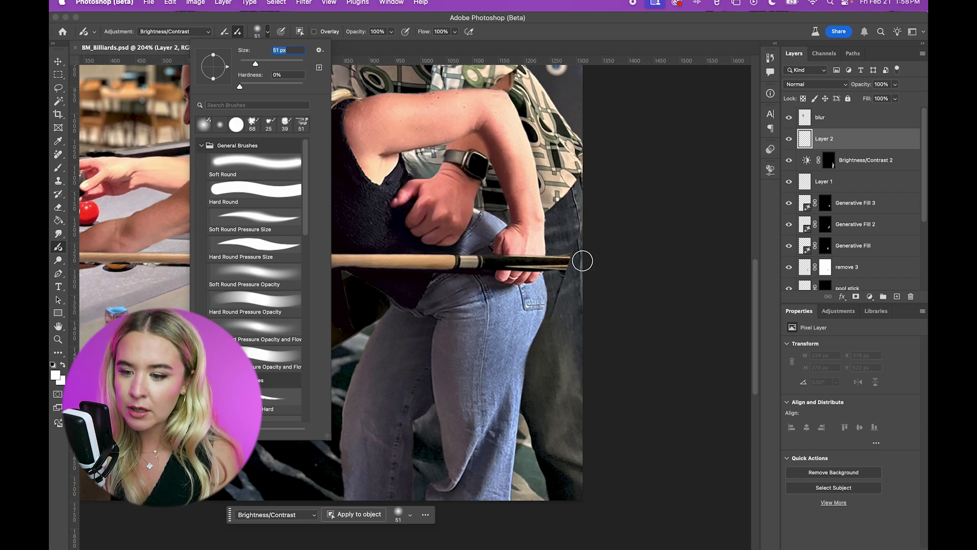
left_click_drag(556, 227, 557, 252)
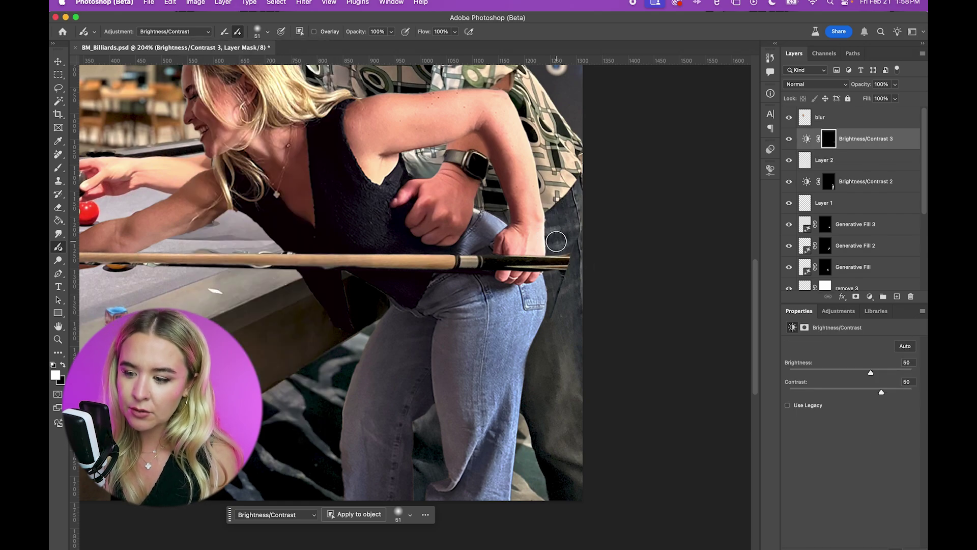
Step: Set this adjustment to brightness -33 and contrast 0, and paint it down the man's trousers and across the jeans' waistband and pocket
type("0")
key("Tab")
type("0")
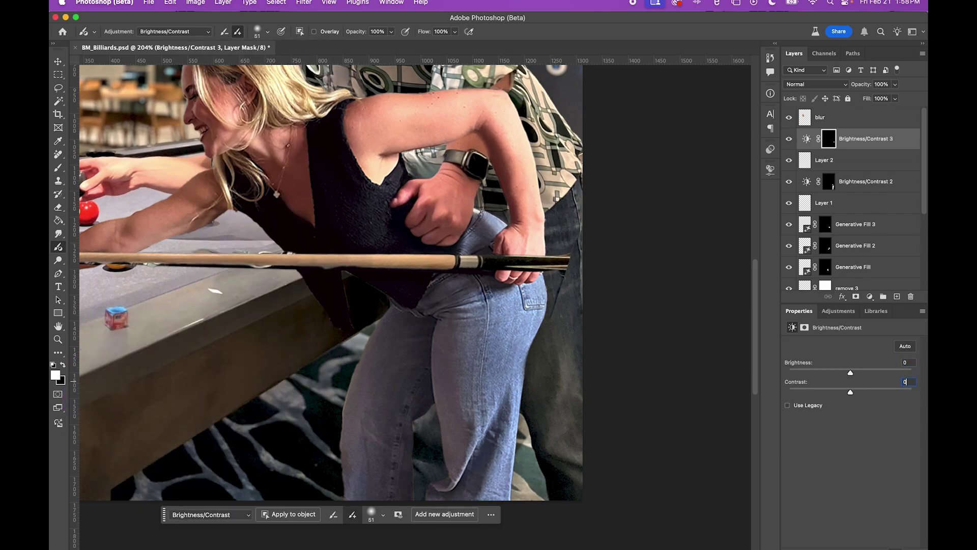
left_click_drag(851, 372, 837, 372)
left_click_drag(559, 285, 529, 427)
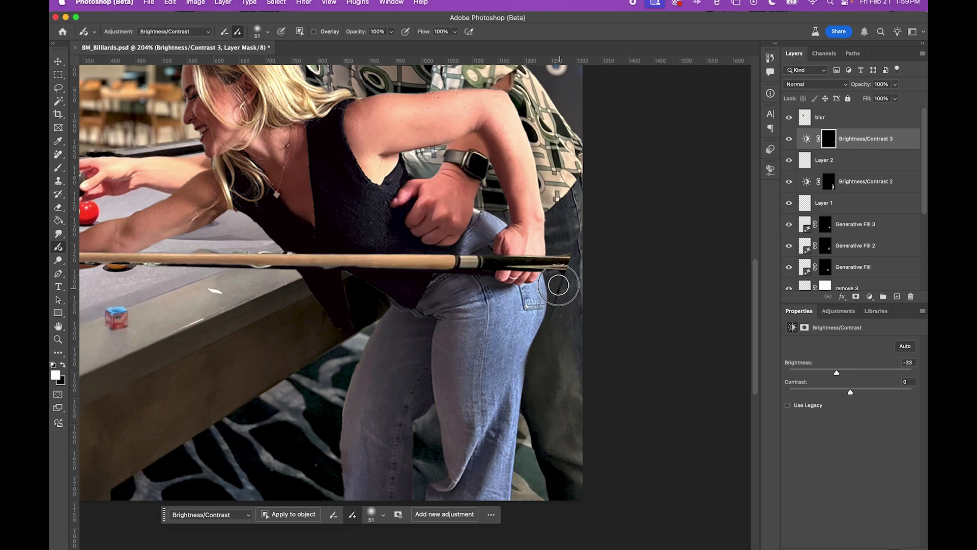
mouse_move(498, 211)
left_mouse_down()
mouse_move(535, 232)
mouse_move(524, 287)
left_mouse_up()
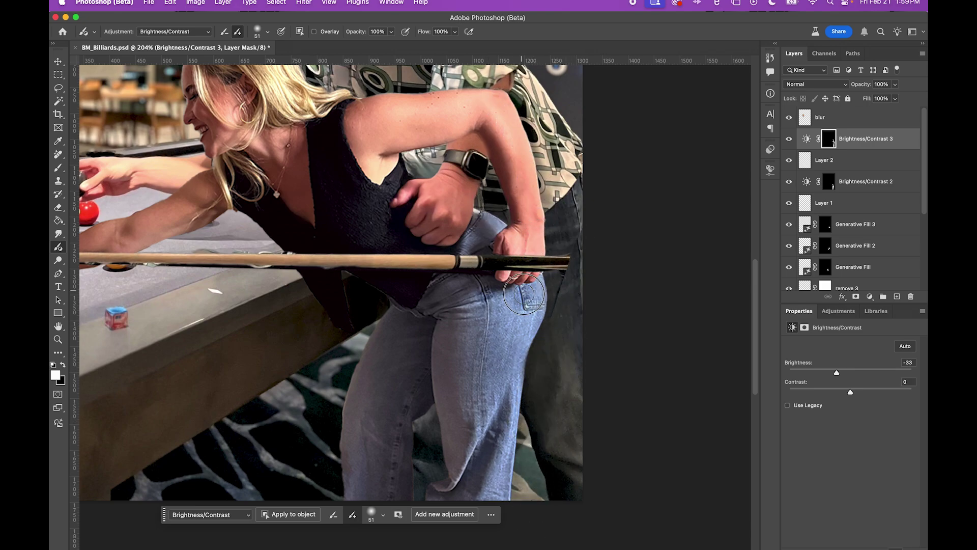
Step: Add a third blank layer and start a Brightness/Contrast adjustment beside the jeans' pocket with a 27 px brush at 42% hardness
left_click(897, 296)
left_click(268, 31)
left_click(267, 86)
left_click_drag(256, 63, 247, 64)
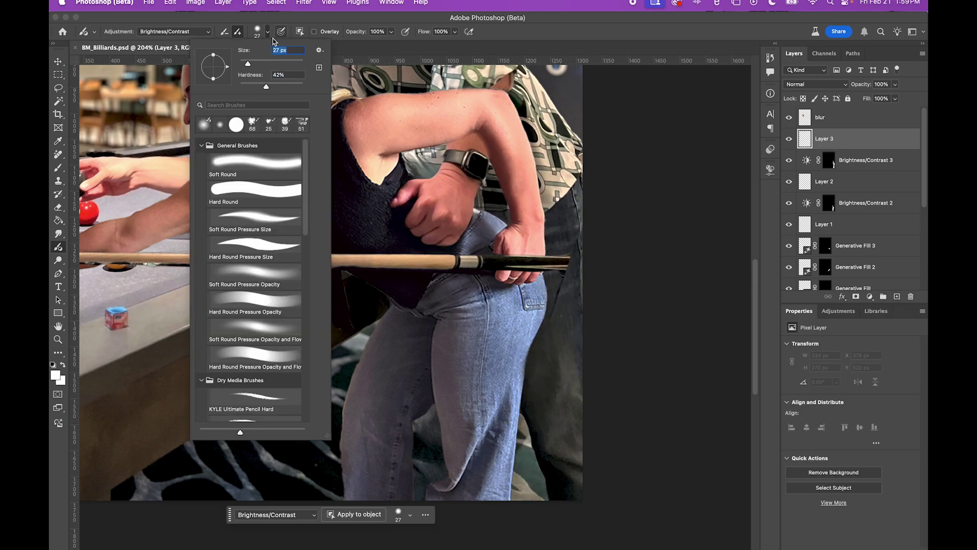
left_click(311, 23)
left_click(546, 288)
Step: Set the adjustment to brightness -57 and contrast 0, and paint a contact shadow along the woman's hip, thigh and wrist
double_click(908, 382)
type("0")
left_click_drag(871, 372, 827, 372)
left_click_drag(552, 314, 529, 407)
left_click_drag(547, 244, 548, 222)
mouse_move(487, 203)
left_mouse_down()
mouse_move(506, 217)
mouse_move(487, 197)
mouse_move(552, 205)
mouse_move(544, 202)
mouse_move(559, 300)
mouse_move(532, 411)
mouse_move(563, 482)
left_mouse_up()
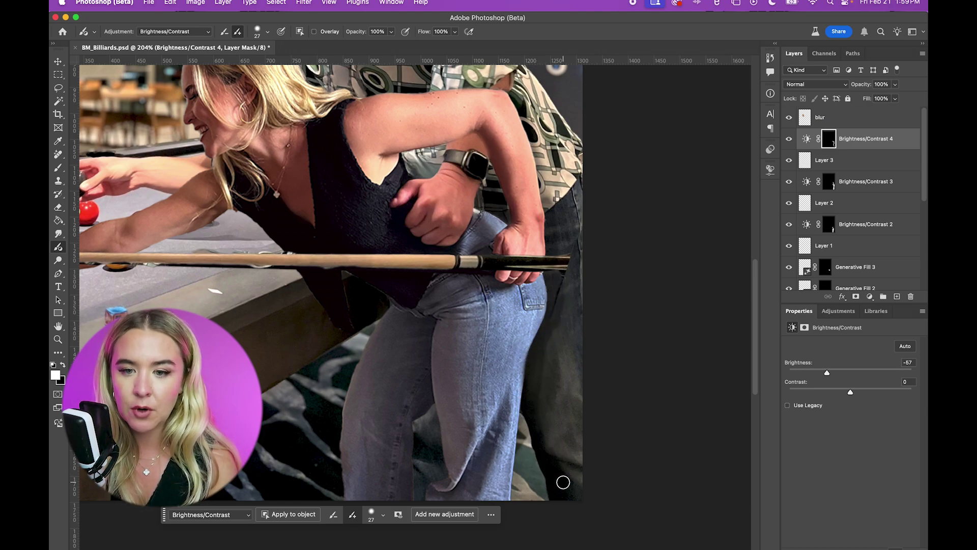
Step: Soften the shadow's outer edge on the man's trousers by subtracting from its mask with a soft 70 px brush
left_click(268, 33)
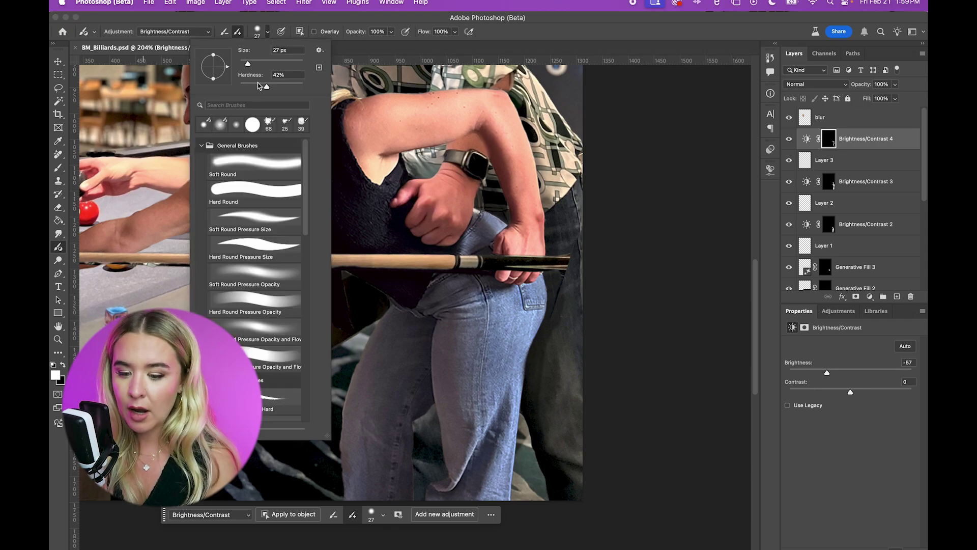
left_click_drag(250, 66, 254, 67)
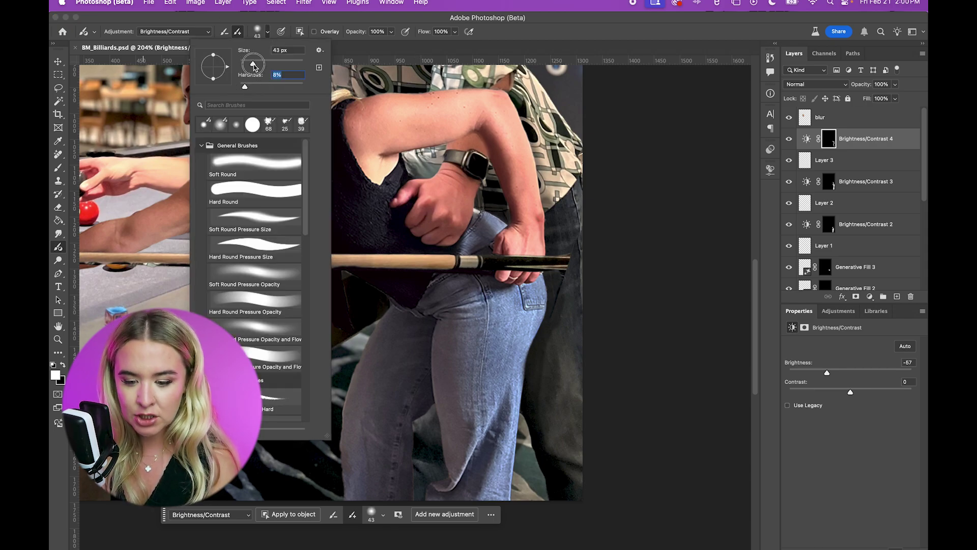
left_click(340, 19)
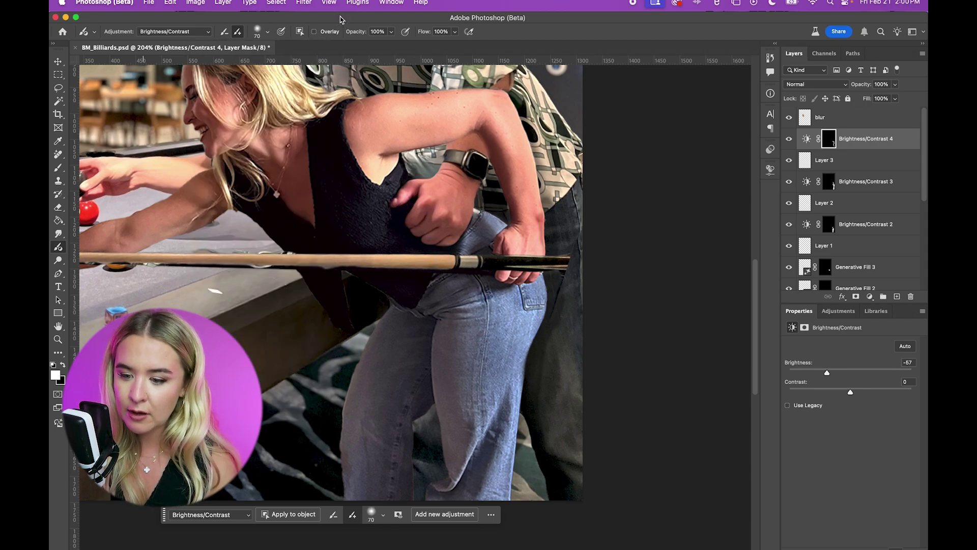
left_click(337, 516)
mouse_move(577, 326)
left_mouse_down()
mouse_move(574, 350)
mouse_move(566, 341)
mouse_move(556, 350)
left_mouse_up()
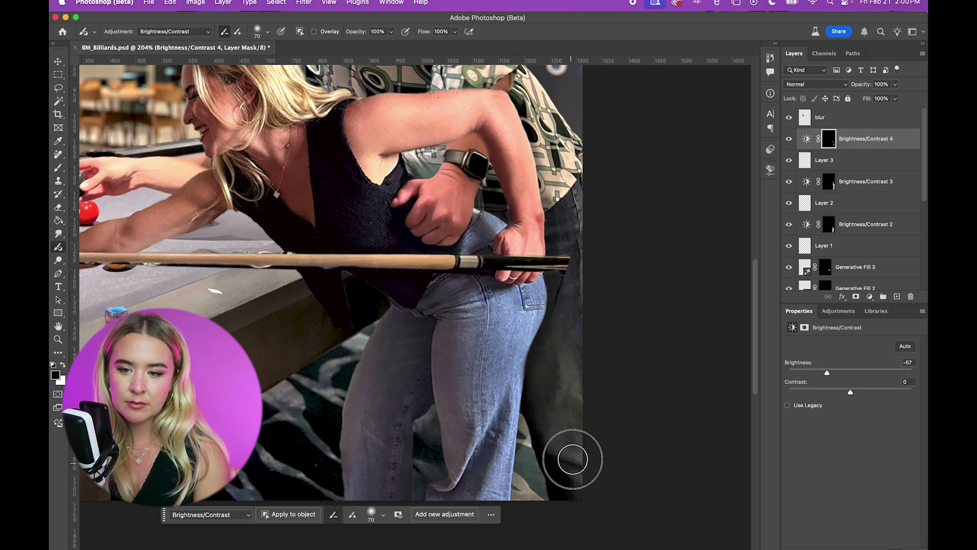
mouse_move(574, 285)
left_mouse_down()
mouse_move(566, 194)
mouse_move(622, 325)
mouse_move(614, 301)
left_mouse_up()
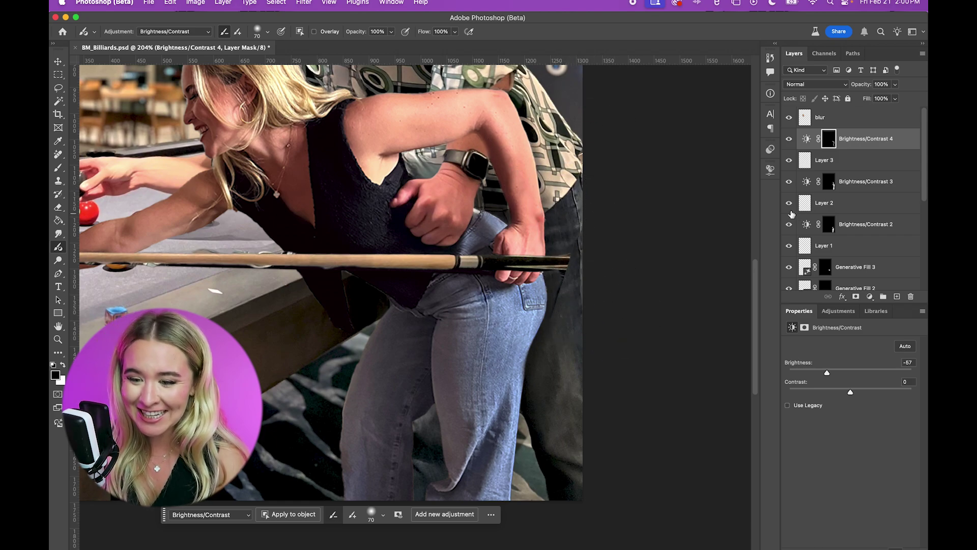
Step: Lasso the gap between the woman's legs, run Generative Fill without a prompt, and keep the first variation
left_click(60, 90)
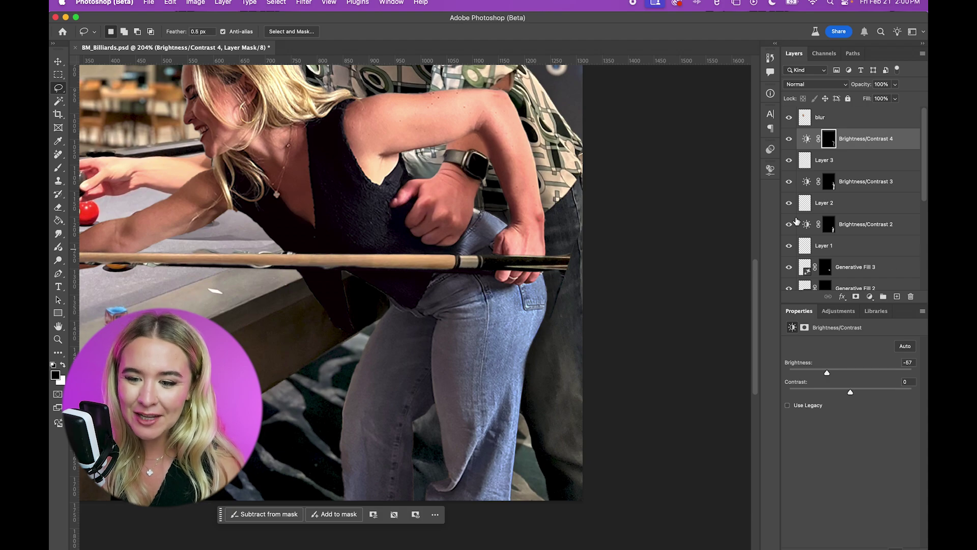
left_click_drag(436, 404, 441, 484)
left_click_drag(440, 484, 436, 405)
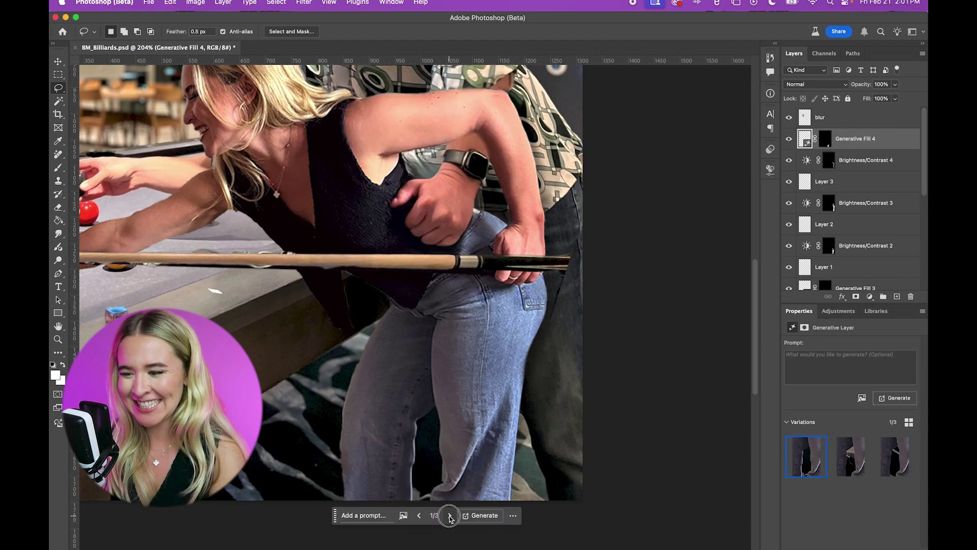
Step: Try to replace the loose fabric hanging below the woman's top with a lasso selection and Generative Fill without a prompt
mouse_move(343, 270)
left_mouse_down()
mouse_move(376, 279)
mouse_move(317, 295)
mouse_move(297, 276)
left_mouse_up()
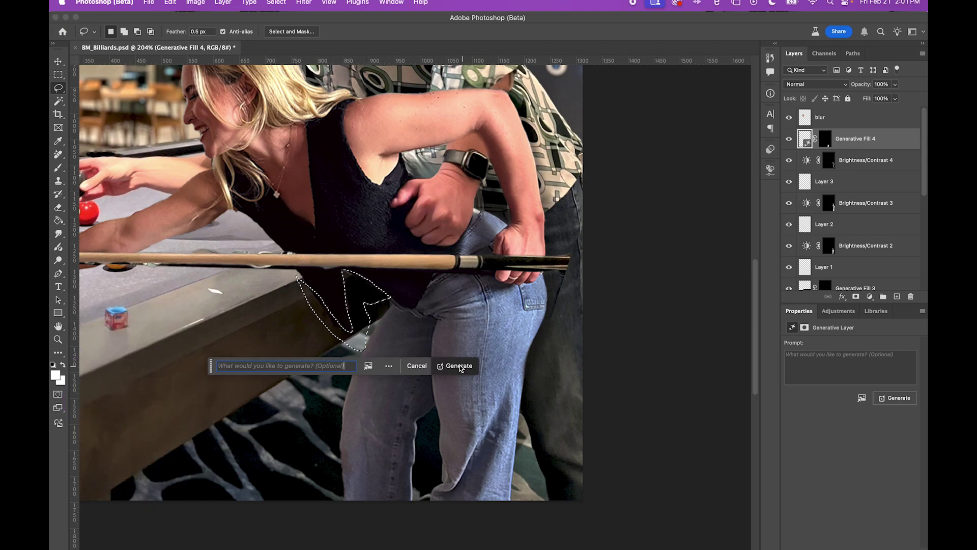
left_click(460, 365)
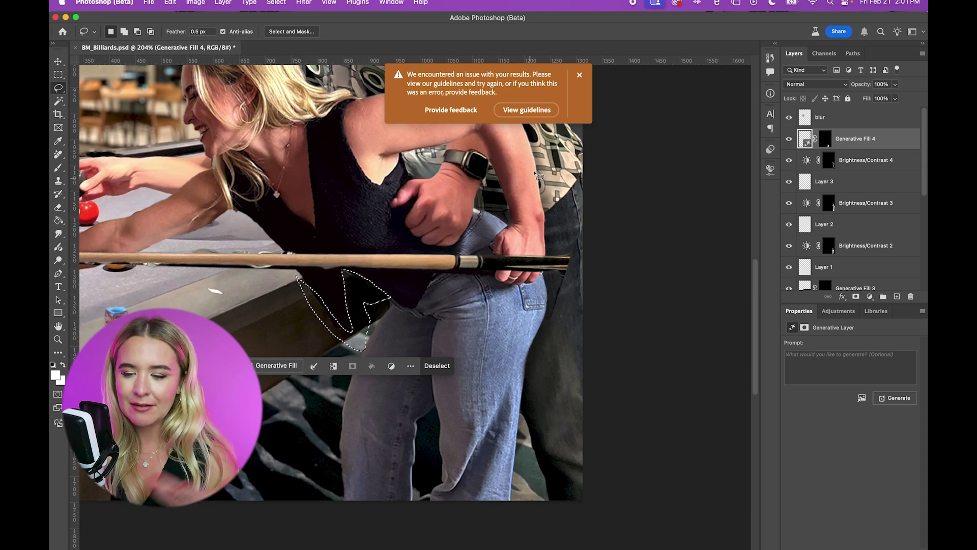
key("cmd+d")
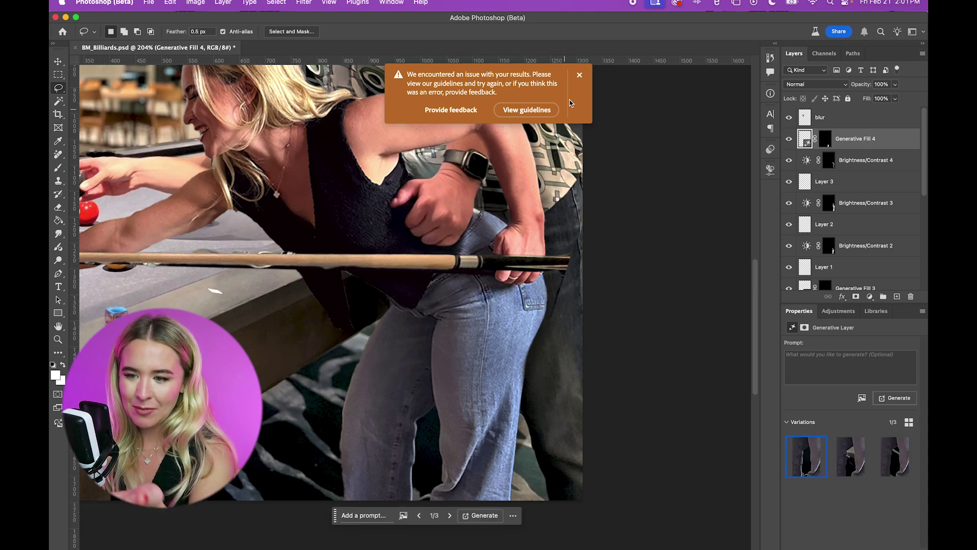
left_click(580, 76)
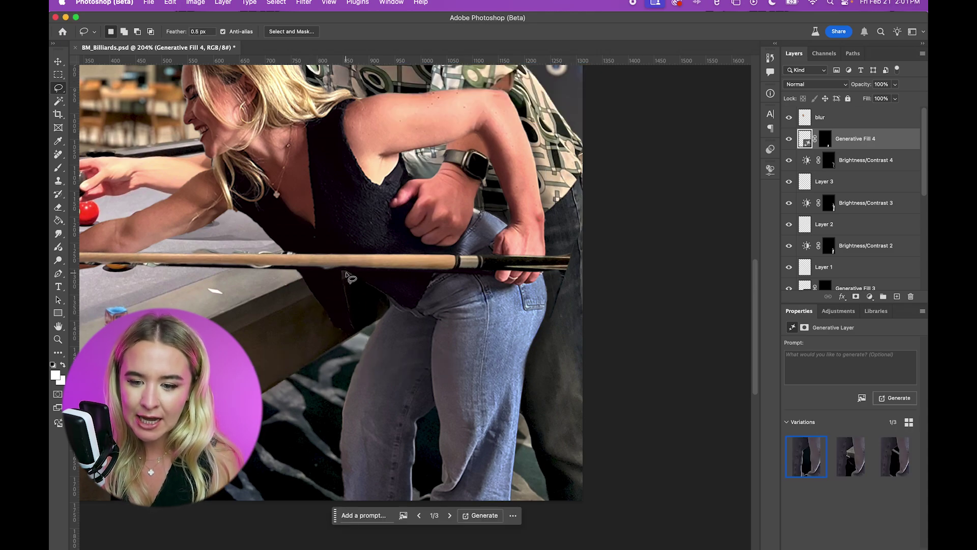
Step: Redraw a tighter lasso around the hanging fabric below the pool stick and retry Generative Fill without a prompt
left_click(388, 297)
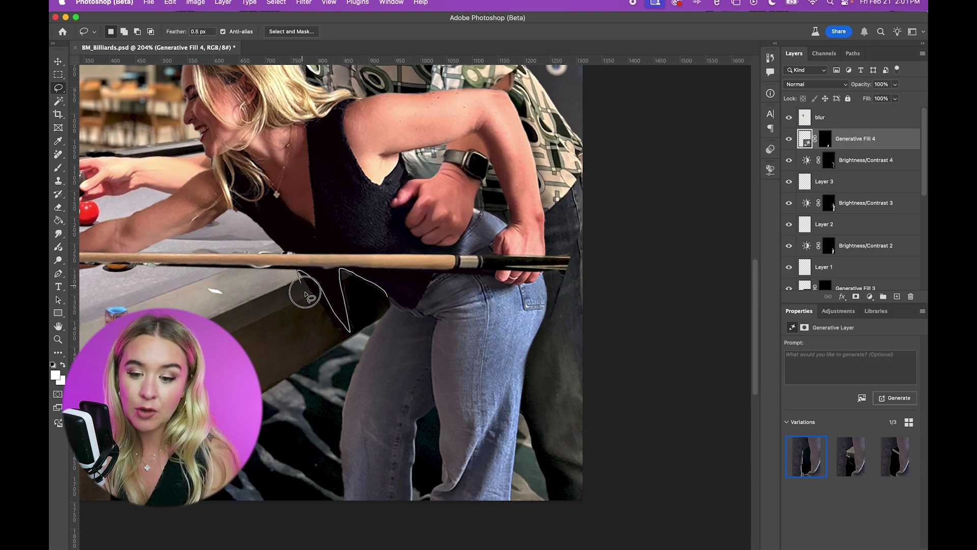
left_click_drag(364, 324, 365, 326)
left_click(280, 357)
left_click(476, 365)
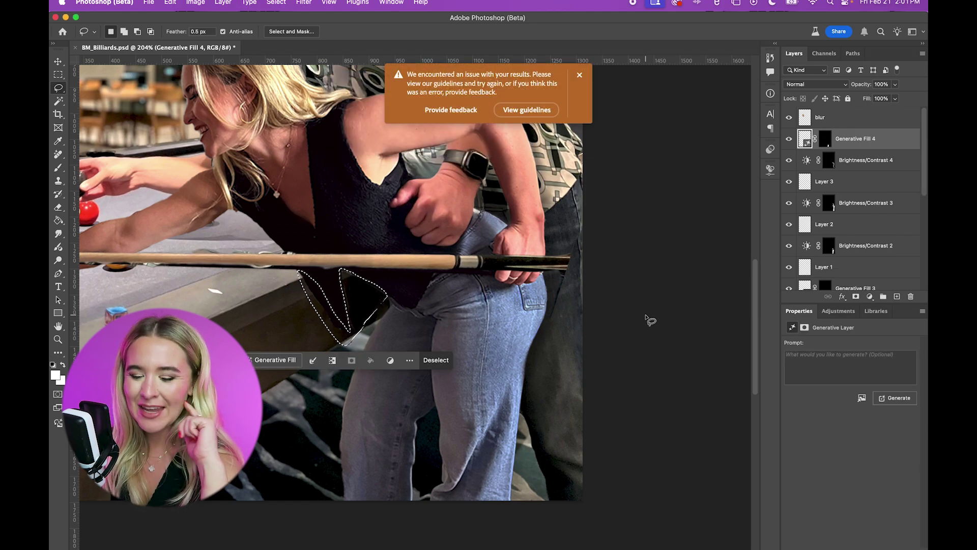
left_click(579, 76)
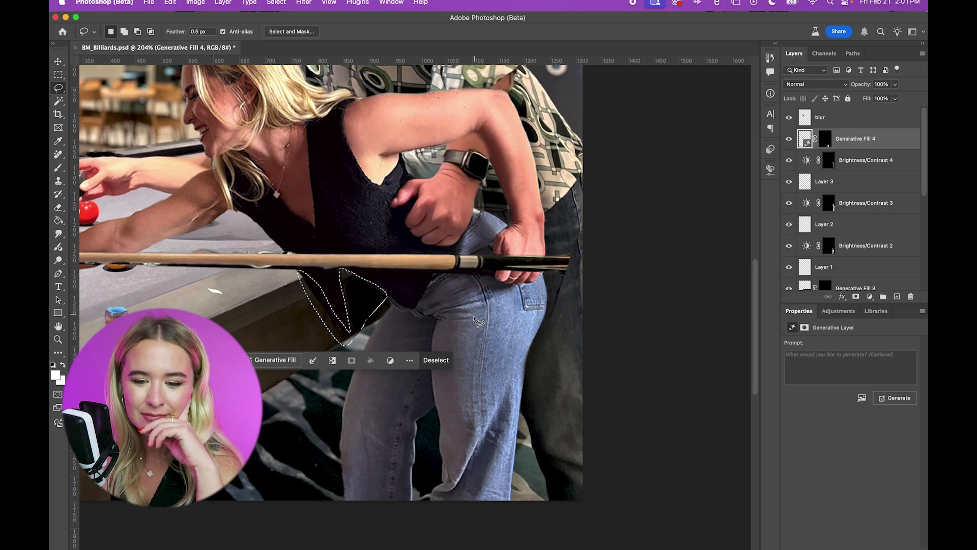
left_click(474, 317)
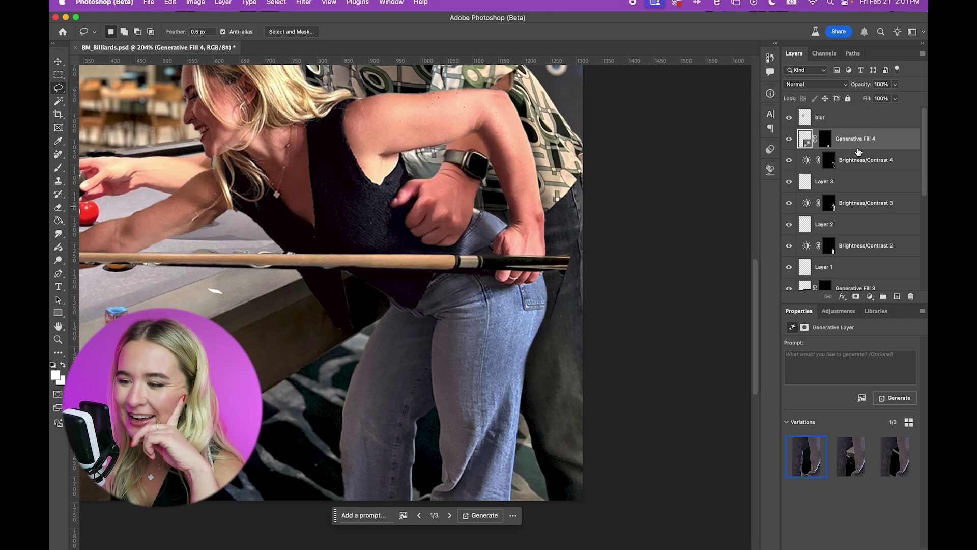
Step: Add a white layer mask to the layer group containing the woman's cutout
scroll(833, 193, "down", 5)
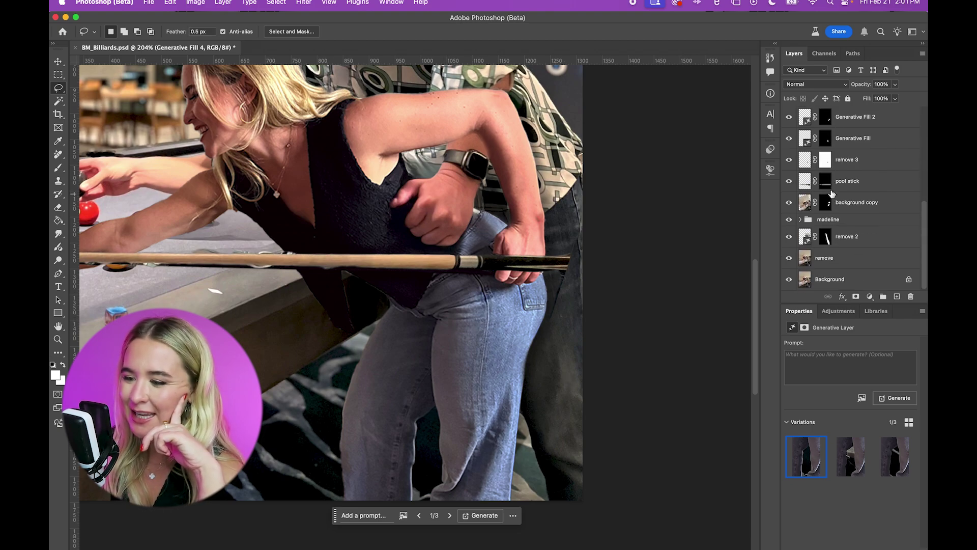
left_click(840, 220)
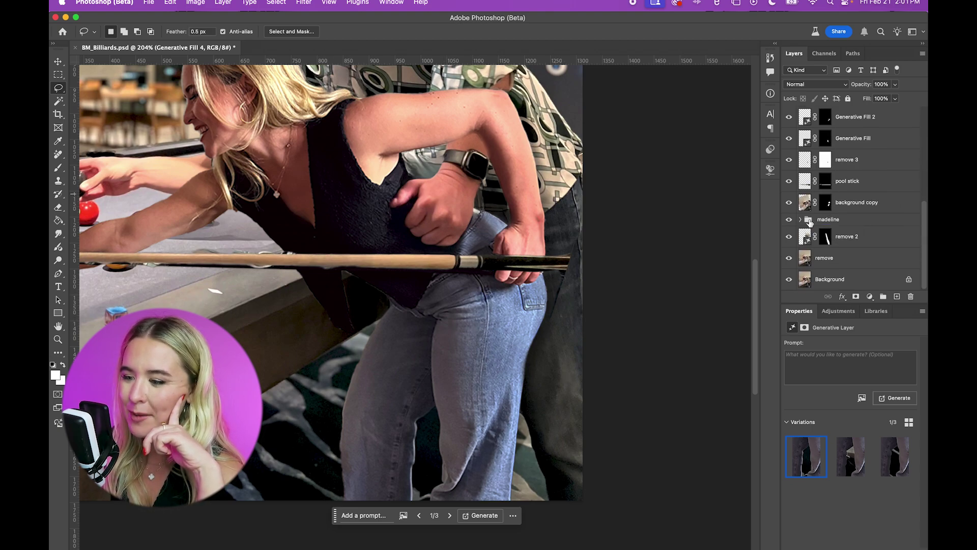
left_click(856, 297)
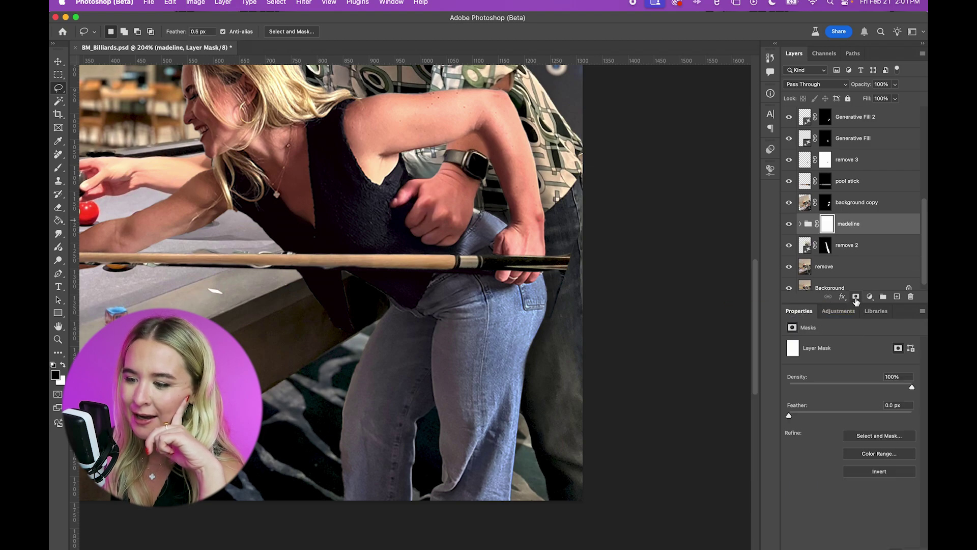
Step: Hide the loose fabric below the pool stick by filling a lasso selection with the foreground colour on the woman's group mask
mouse_move(392, 300)
left_mouse_down()
mouse_move(341, 270)
mouse_move(343, 327)
mouse_move(297, 266)
mouse_move(221, 266)
left_mouse_up()
left_click(333, 360)
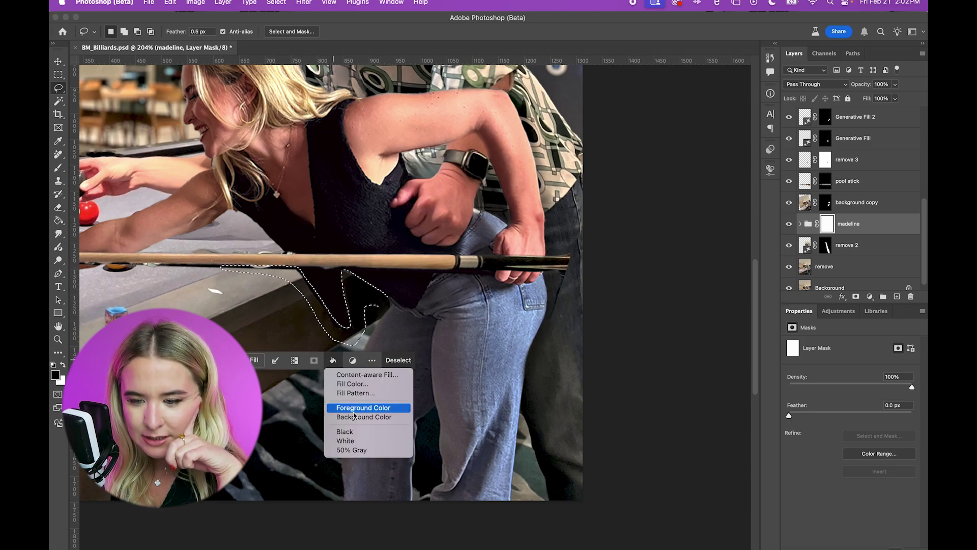
left_click(353, 409)
key("super+d")
Step: Select the strip of leftover fringe beneath the front half of the pool stick, up to its tip, with the Polygonal Lasso
left_click(804, 181)
scroll(415, 283, "left", 5)
left_click(58, 88)
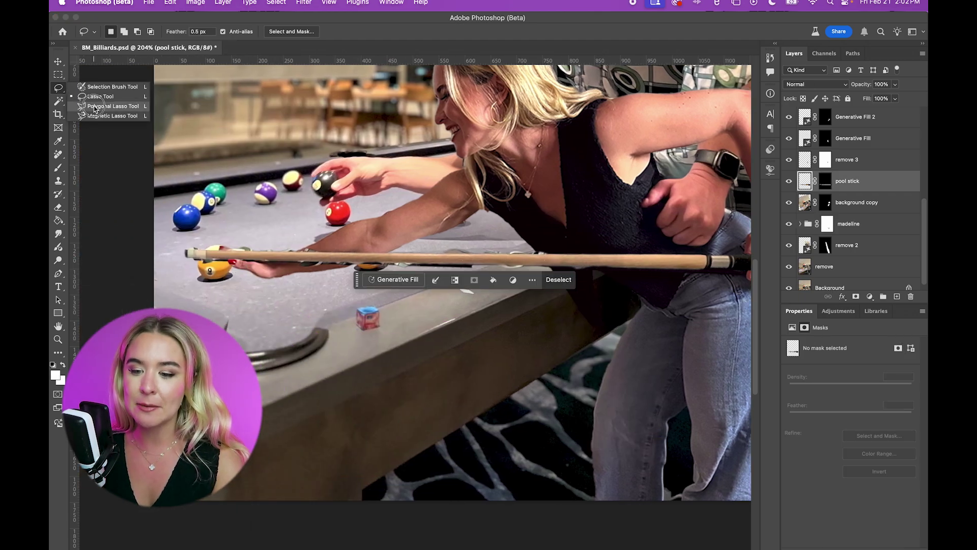
left_click(94, 106)
left_click(548, 266)
left_click(242, 260)
left_click(545, 271)
left_click(548, 267)
left_click(226, 266, "shift")
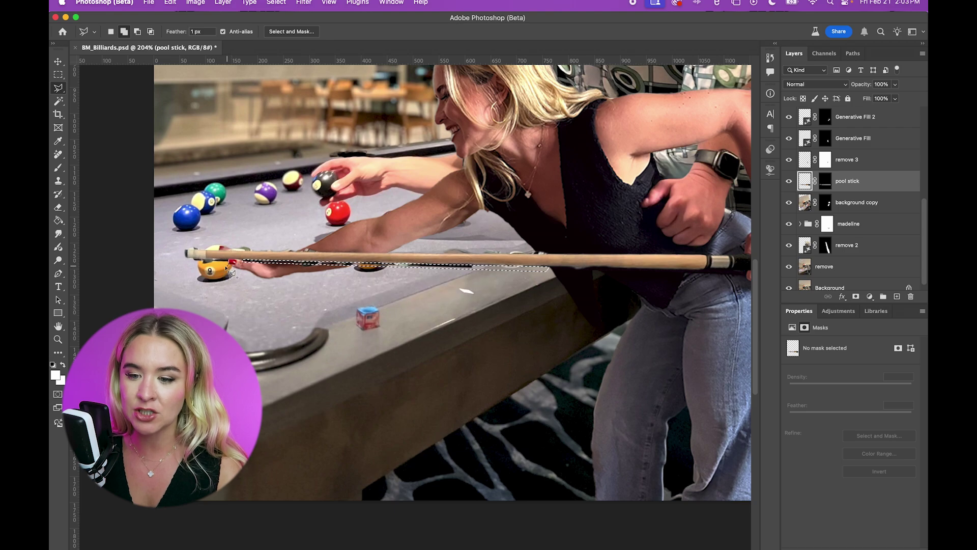
left_click(189, 264)
left_click(189, 259)
left_click(225, 266)
left_click(397, 287)
left_click(416, 360)
key("super+z")
Step: Fill the fringe selections along the stick's front half with black on the pool stick layer's mask and the woman's group mask
left_click(826, 181)
left_click(397, 287)
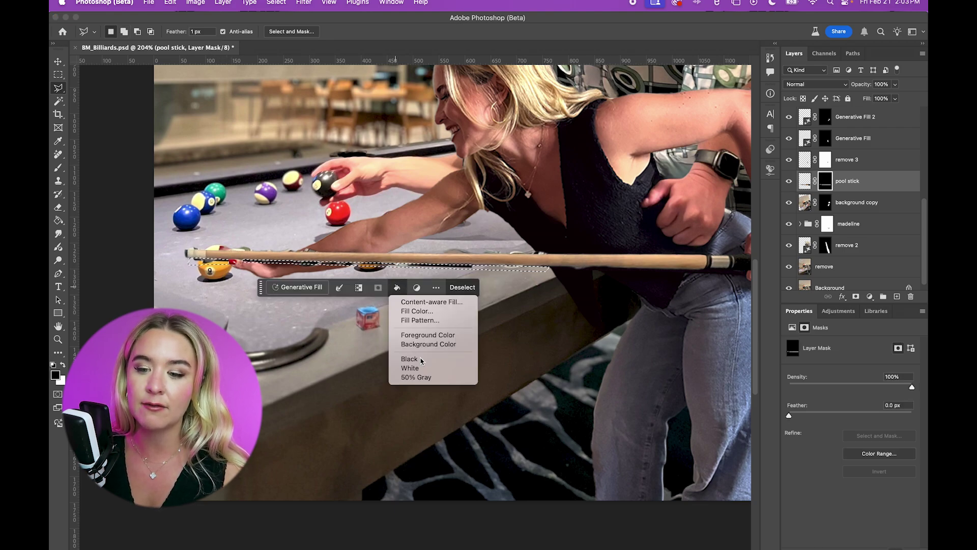
left_click(421, 359)
left_click(828, 224)
left_click(397, 287)
left_click(417, 359)
key("super+d")
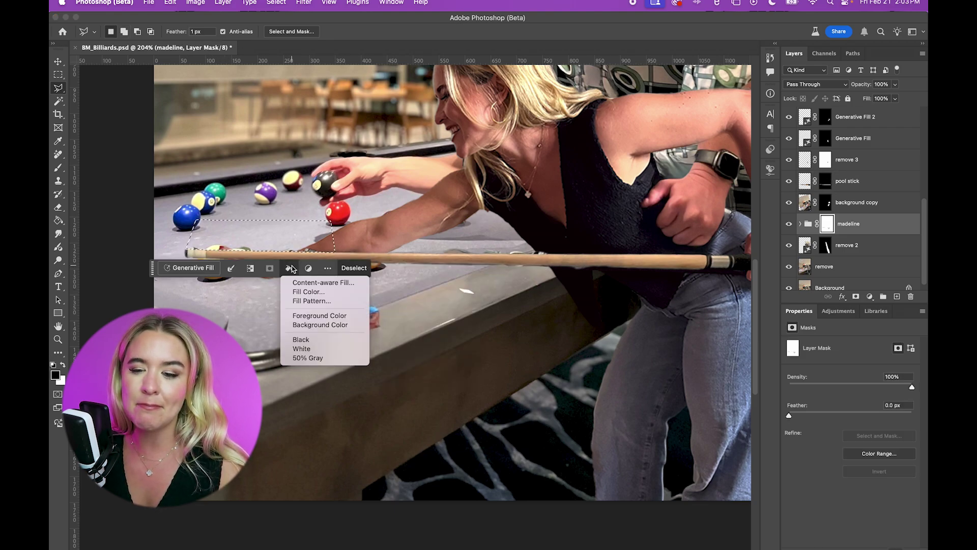
Step: Hide the fringe above and below the stick's middle section by filling polygonal selections with black on the pool stick layer's mask
key("alt+bracketright")
key("alt+bracketright")
left_click(378, 236)
left_click(471, 223)
left_click(575, 225)
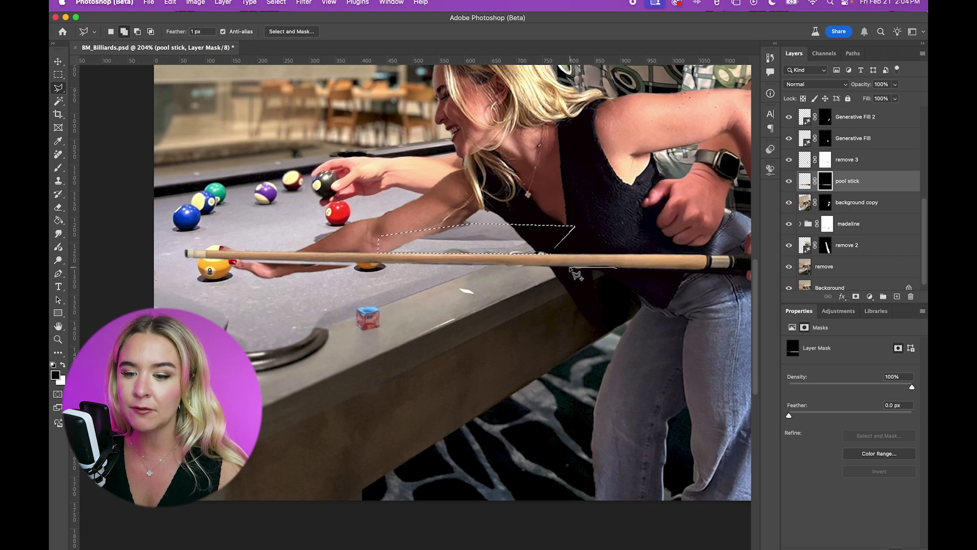
left_click(363, 263)
left_click(364, 277)
left_click(548, 287)
left_click(615, 274)
left_click(616, 268)
left_click(517, 302)
left_click(540, 376)
key("ctrl+d")
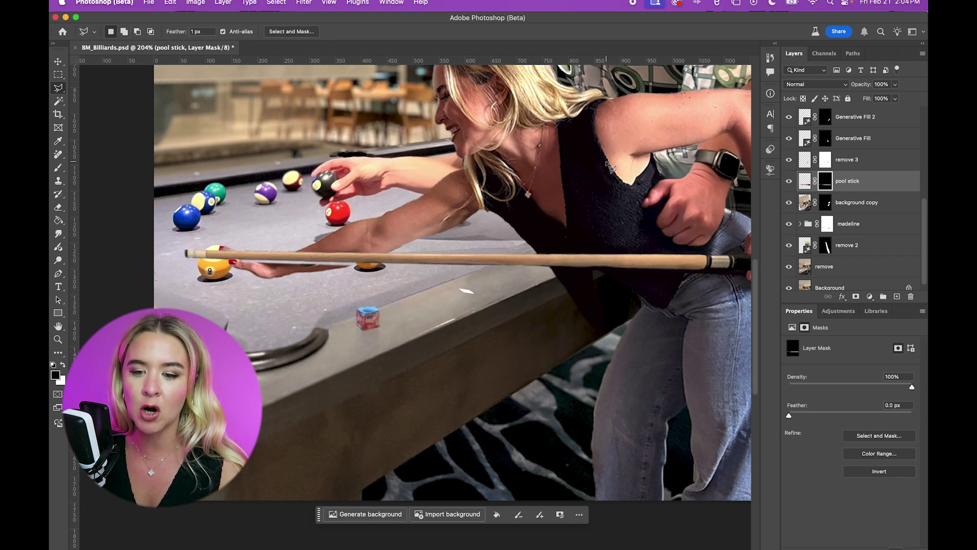
Step: Lasso the halo above the woman's hair and fill it with black on her group mask
right_click(58, 87)
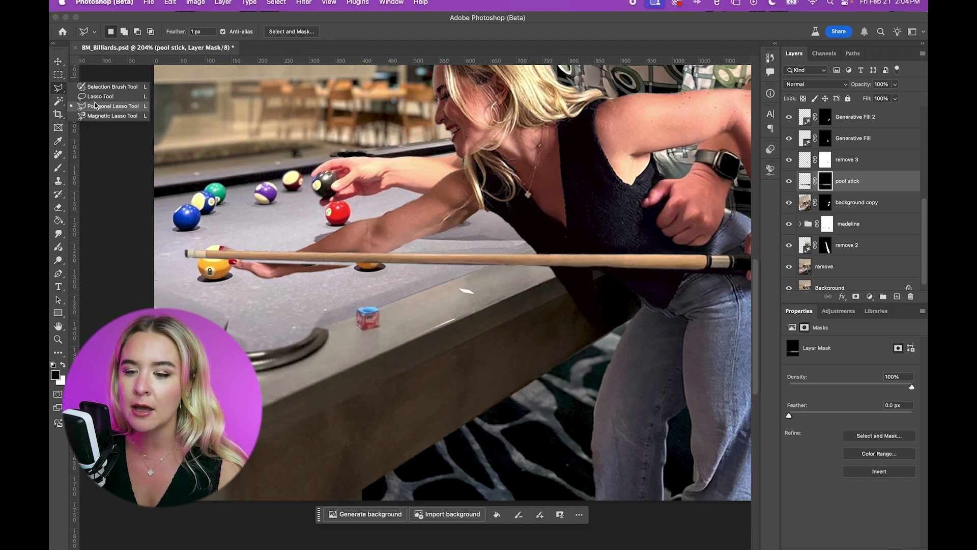
left_click(96, 88)
scroll(451, 158, "up", 3)
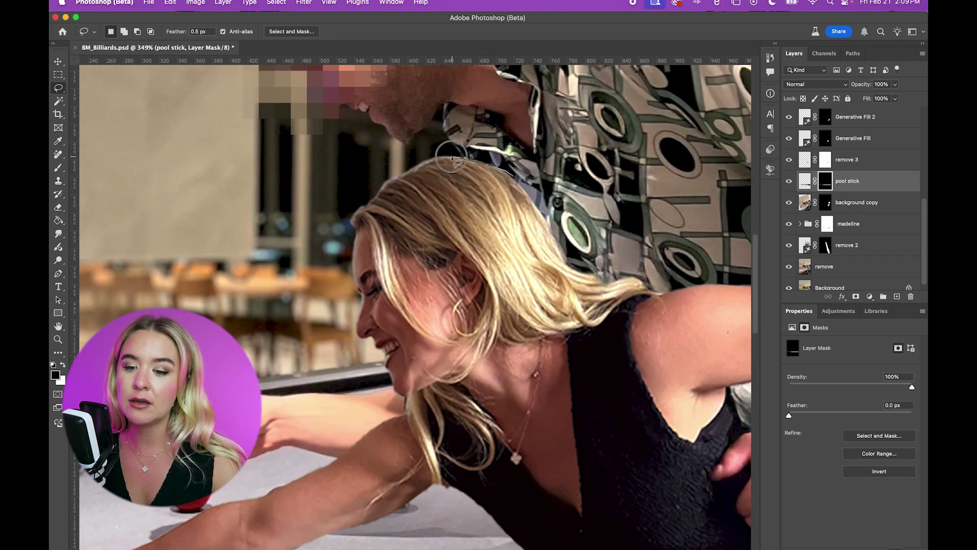
mouse_move(451, 158)
left_mouse_down()
mouse_move(388, 181)
mouse_move(463, 148)
left_mouse_up()
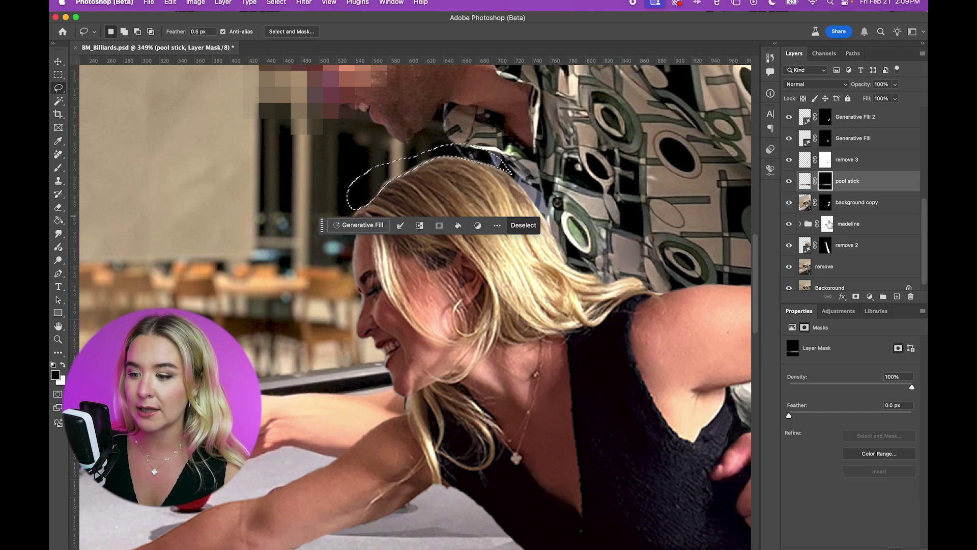
left_click(827, 224)
left_click(458, 226)
left_click(481, 301)
key("ctrl+d")
Step: Mask out the fringe in front of the woman's forehead and face by filling lasso selections with black
mouse_move(358, 240)
left_mouse_down()
mouse_move(359, 316)
mouse_move(364, 303)
mouse_move(355, 328)
mouse_move(354, 255)
left_mouse_up()
left_click(370, 345)
left_click(392, 419)
key("ctrl+d")
key("ctrl+z")
left_click(386, 349)
left_click(439, 399)
key("ctrl+d")
key("alt+BackSpace")
key("super+d")
Step: Mask out the leftover edge beside the woman's mouth and chin with a filled lasso selection
mouse_move(382, 349)
left_mouse_down()
mouse_move(393, 385)
mouse_move(376, 357)
left_mouse_up()
left_click(408, 426)
left_click(443, 465)
key("super+d")
Step: Lasso the pool table's near corner and pocket, run Generative Fill with the prompt "pool table", and choose the third variation
scroll(367, 322, "down", 5)
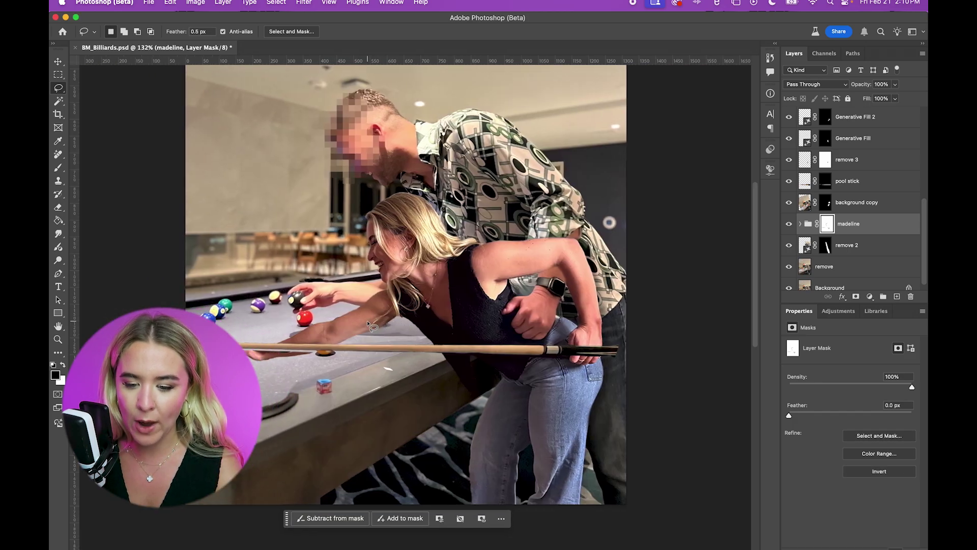
scroll(368, 322, "left", 1)
scroll(368, 323, "up", 2)
scroll(370, 317, "down", 3)
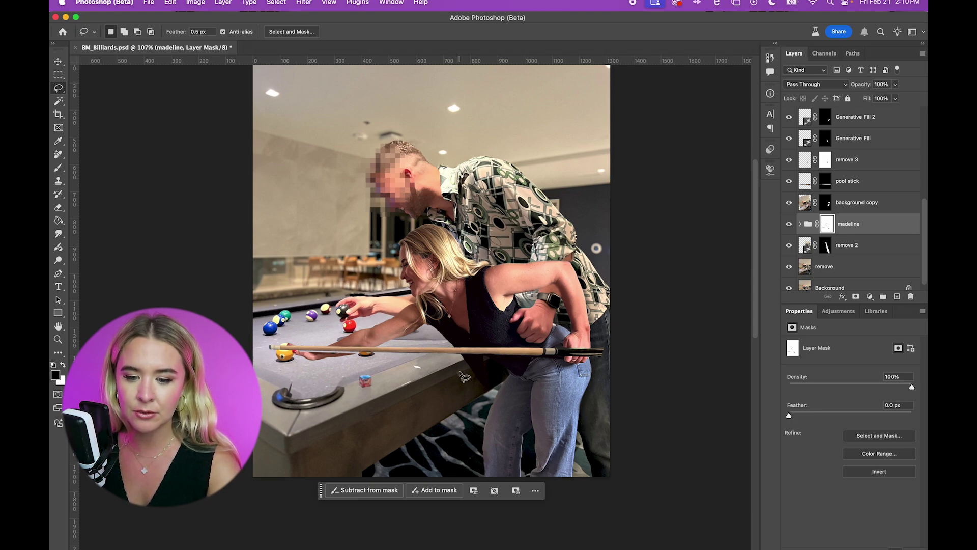
mouse_move(387, 360)
left_mouse_down()
mouse_move(414, 390)
mouse_move(324, 454)
mouse_move(233, 493)
left_mouse_up()
left_click_drag(254, 356, 253, 360)
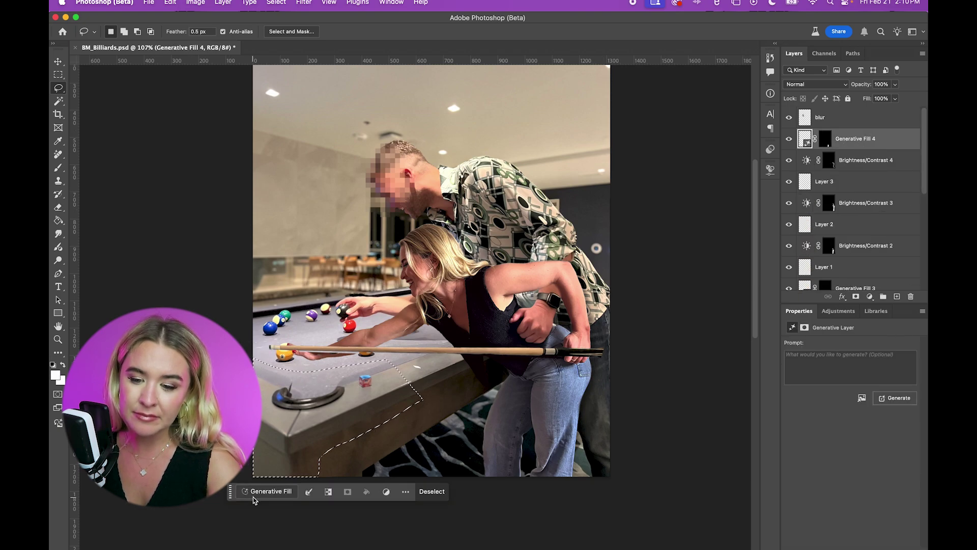
left_click(268, 491)
type("pool table")
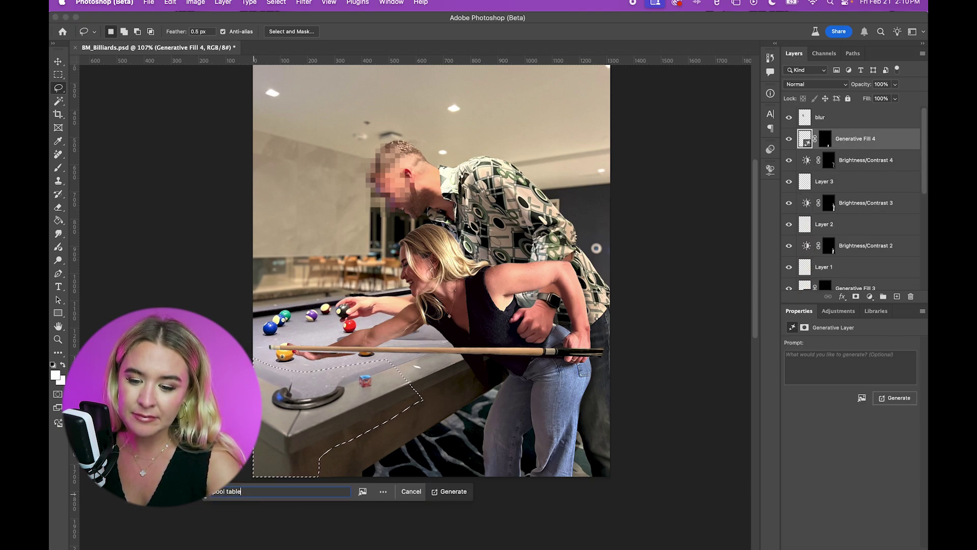
key("Return")
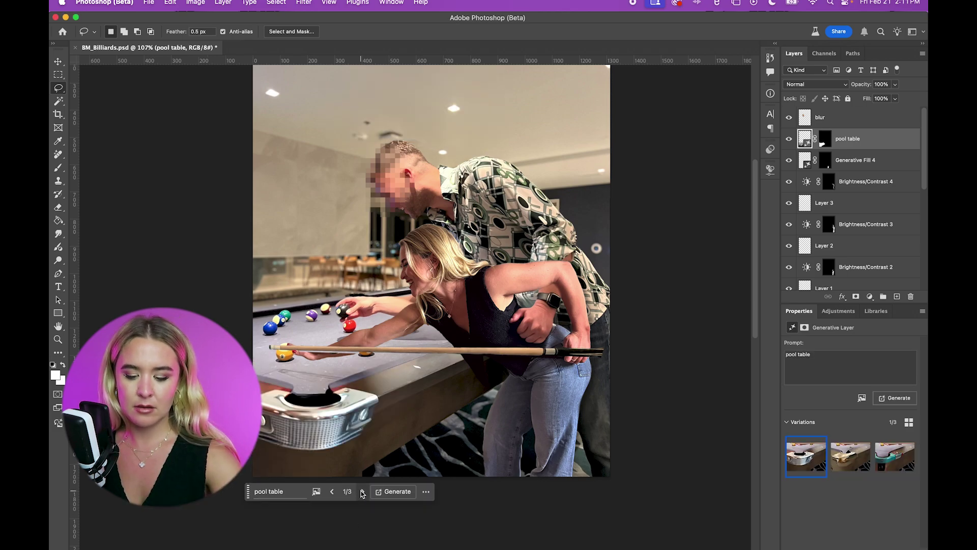
left_click(361, 492)
left_click(362, 491)
Step: Free Transform the generated table corner, shifting it toward the photo's lower-left corner
key("super+t")
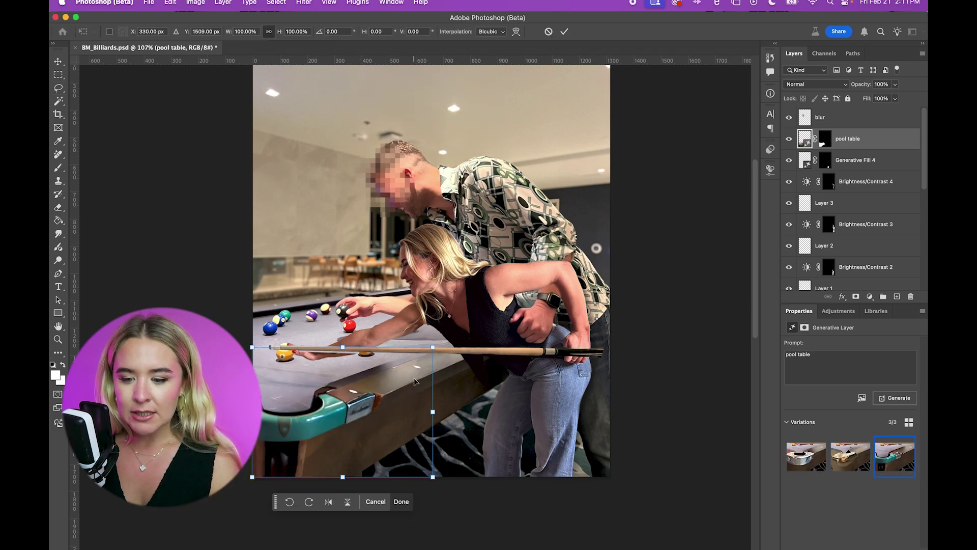
mouse_move(424, 366)
left_mouse_down()
mouse_move(362, 391)
mouse_move(366, 430)
mouse_move(329, 403)
mouse_move(272, 415)
left_mouse_up()
key("Return")
Step: Lasso the mismatched table edge around the generated corner and run Generative Fill without a prompt
key("l")
left_click_drag(304, 378, 308, 379)
left_click(403, 452)
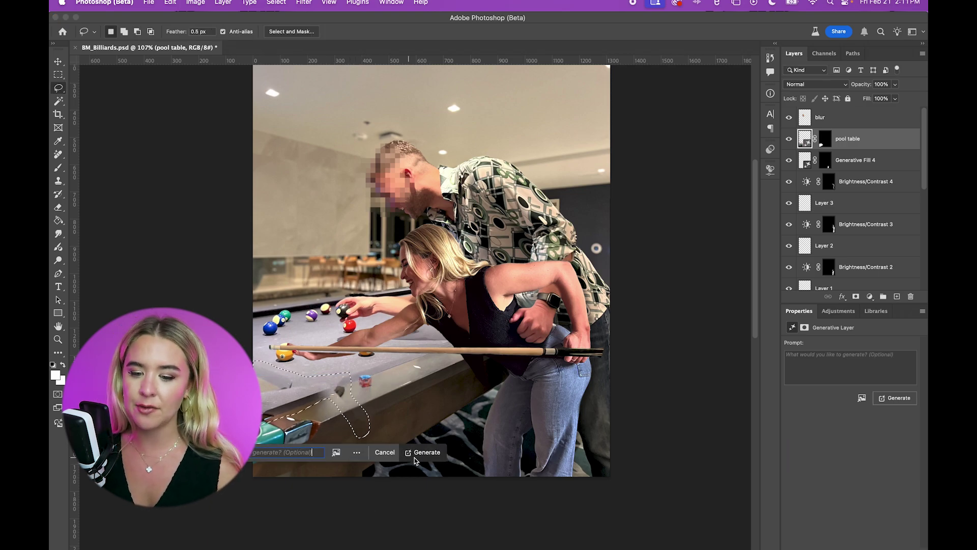
left_click(437, 453)
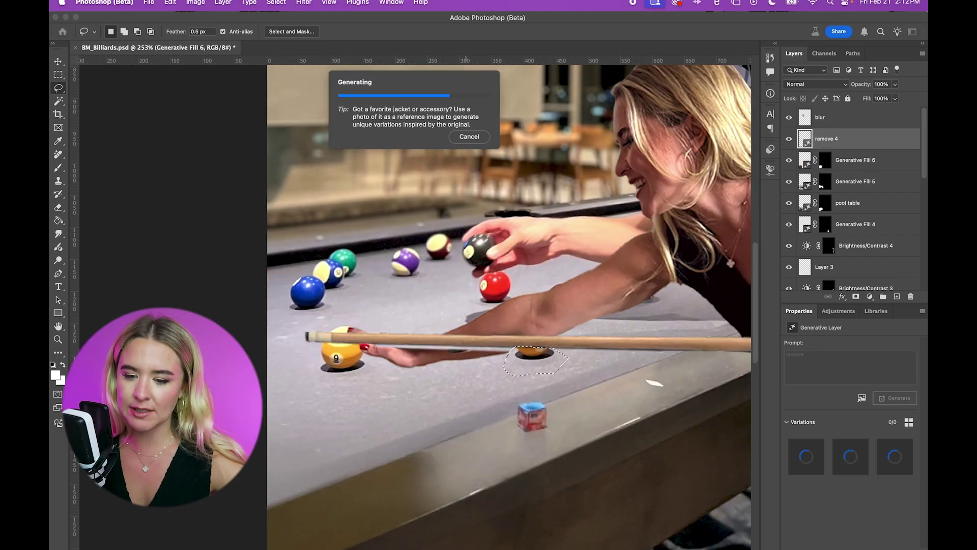
Step: Remove the ball fragment below the pool stick and the yellow 9 ball using lasso selections and Generative Fill prompted "remove"
left_click(559, 394)
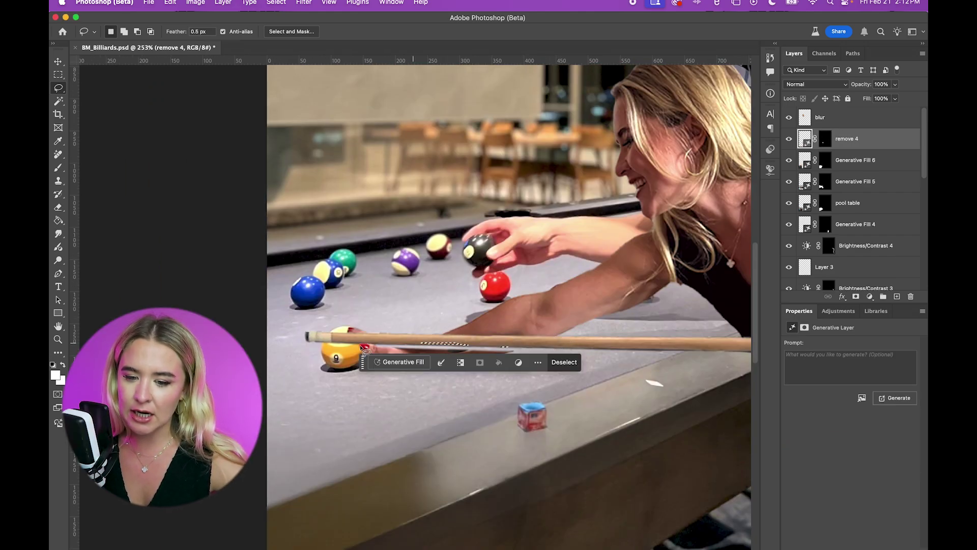
mouse_move(356, 325)
left_mouse_down()
mouse_move(338, 387)
mouse_move(370, 358)
left_mouse_up()
left_click(280, 406)
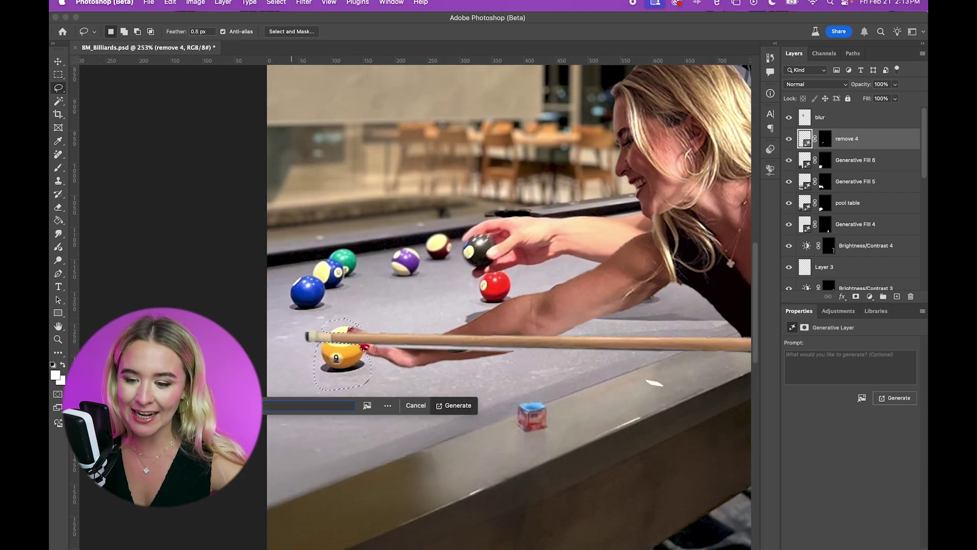
left_click(455, 404)
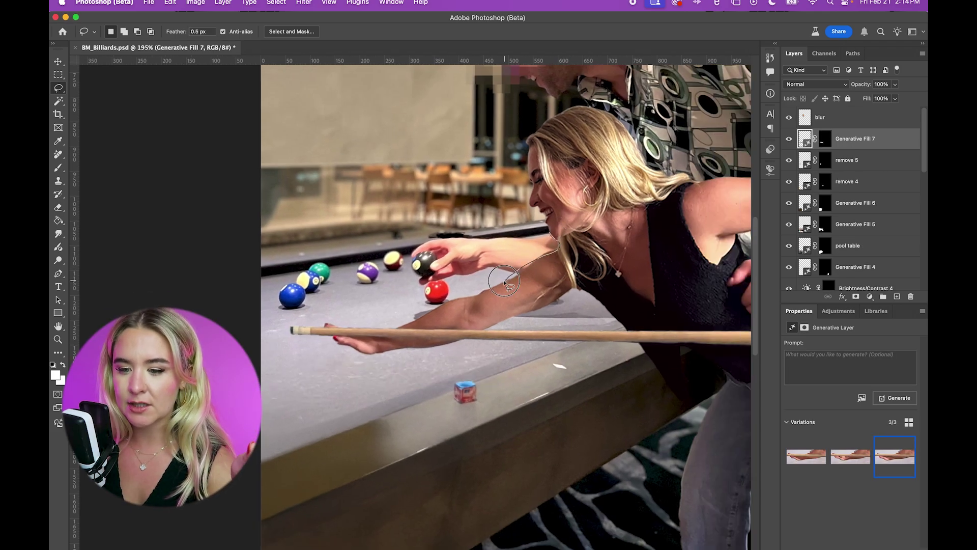
Step: Lasso the woman's far arm with the black and red balls, run Generative Fill with "remove", and keep the second variation
mouse_move(547, 230)
left_mouse_down()
mouse_move(554, 251)
mouse_move(489, 298)
mouse_move(414, 324)
mouse_move(503, 234)
left_mouse_up()
left_click(410, 336)
type("remove")
key("Return")
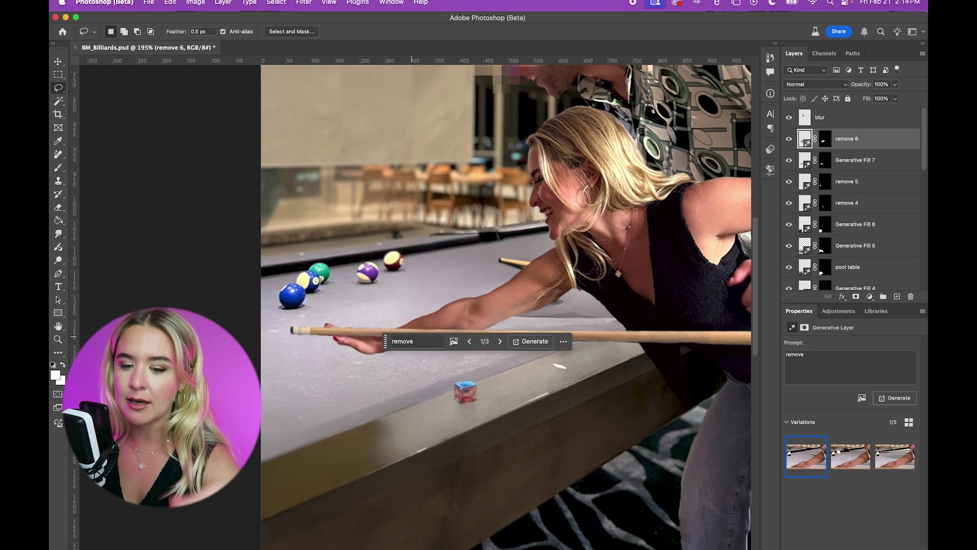
left_click(500, 344)
left_click(500, 344)
left_click(500, 345)
left_click(500, 344)
left_click_drag(388, 347, 346, 452)
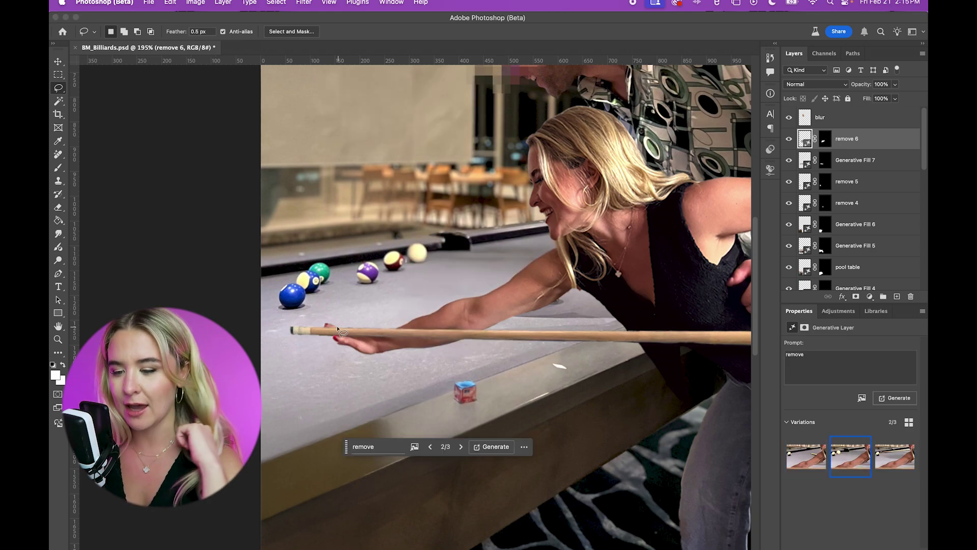
Step: Blend the upper edge of the outstretched arm into the table with two lasso selections and Generative Fill without a prompt
mouse_move(341, 328)
left_mouse_down()
mouse_move(495, 293)
mouse_move(342, 327)
left_mouse_up()
left_click(362, 345)
key("Return")
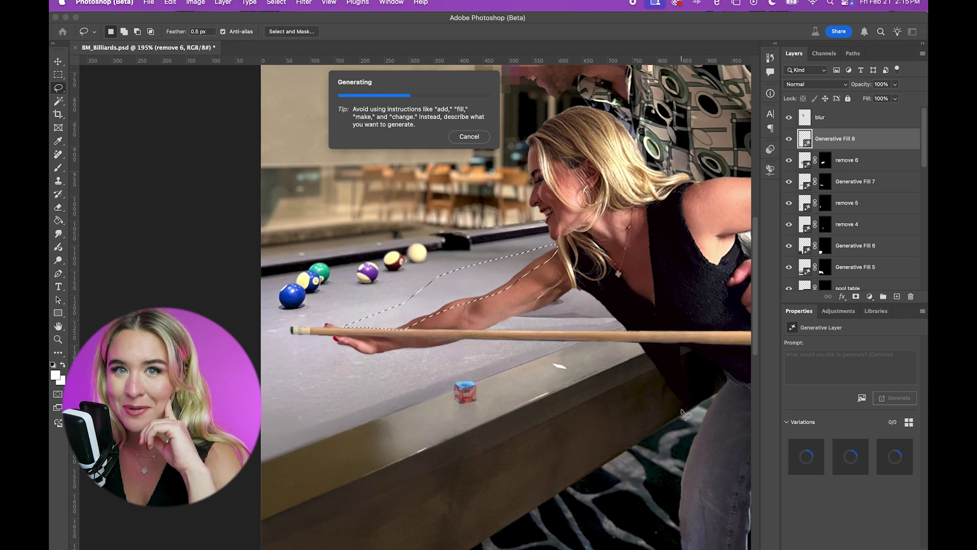
left_click(468, 357)
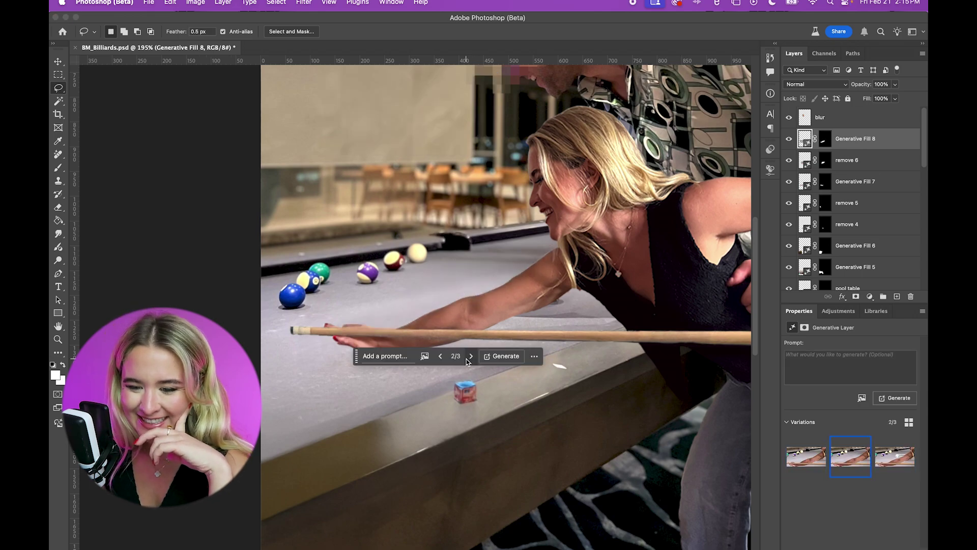
left_click(440, 357)
left_click(502, 356)
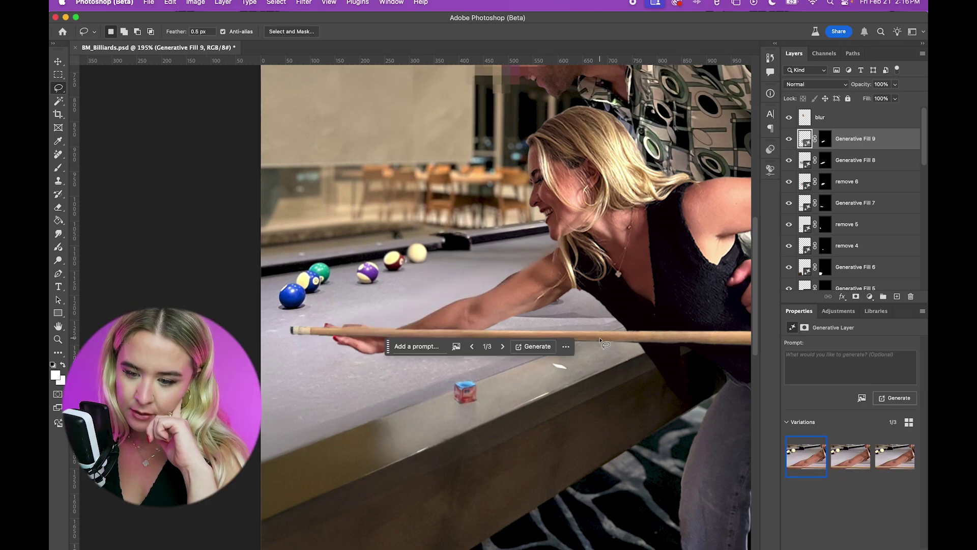
left_click(502, 346)
left_click(502, 346)
Step: Lasso the shadow patch on the table under the upper arm, run Generative Fill without a prompt, and choose the third variation
mouse_move(624, 327)
left_mouse_down()
mouse_move(578, 290)
mouse_move(529, 311)
mouse_move(616, 316)
left_mouse_up()
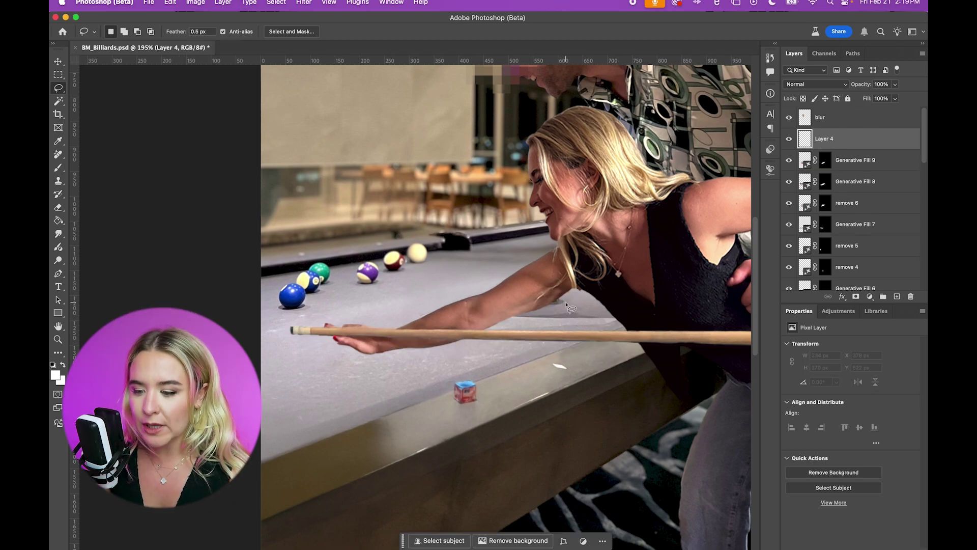
left_click(581, 290)
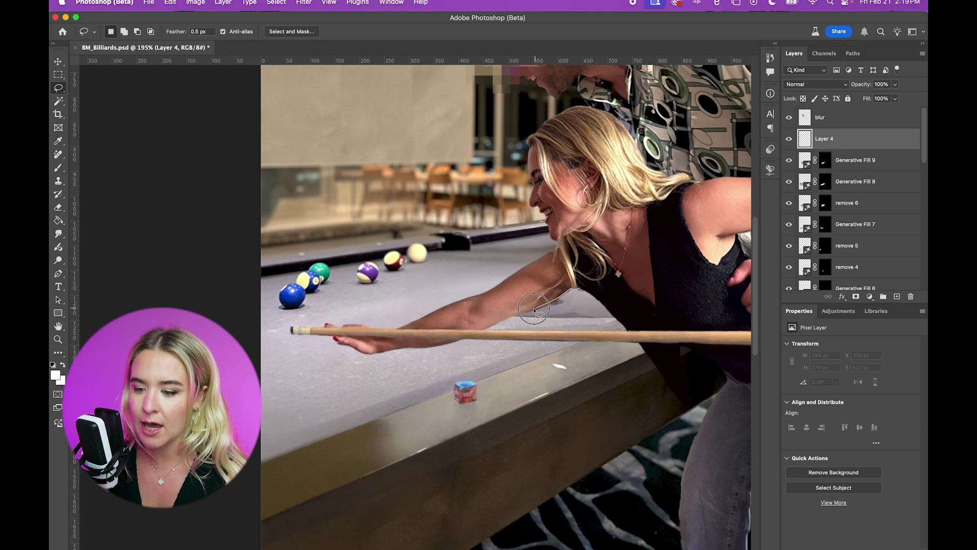
left_click_drag(554, 324, 553, 323)
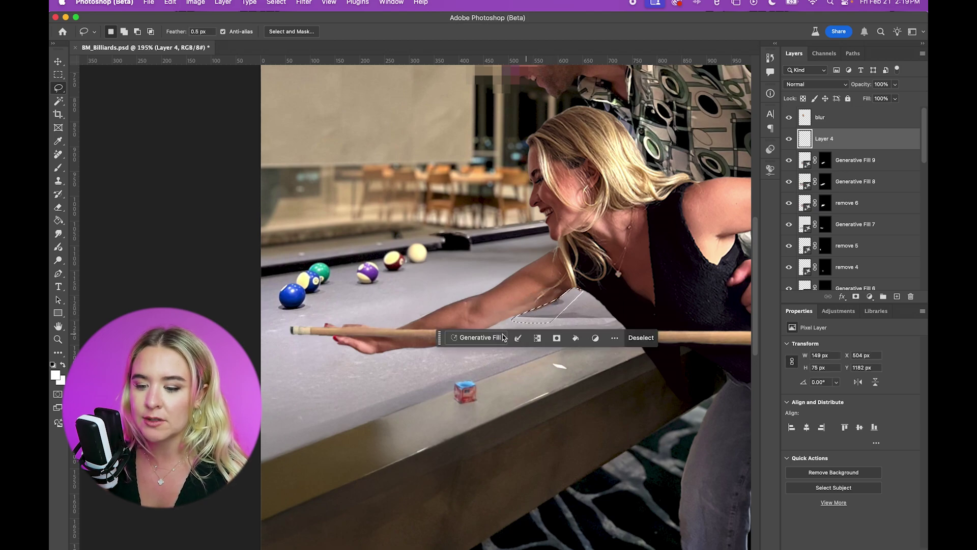
left_click(658, 338)
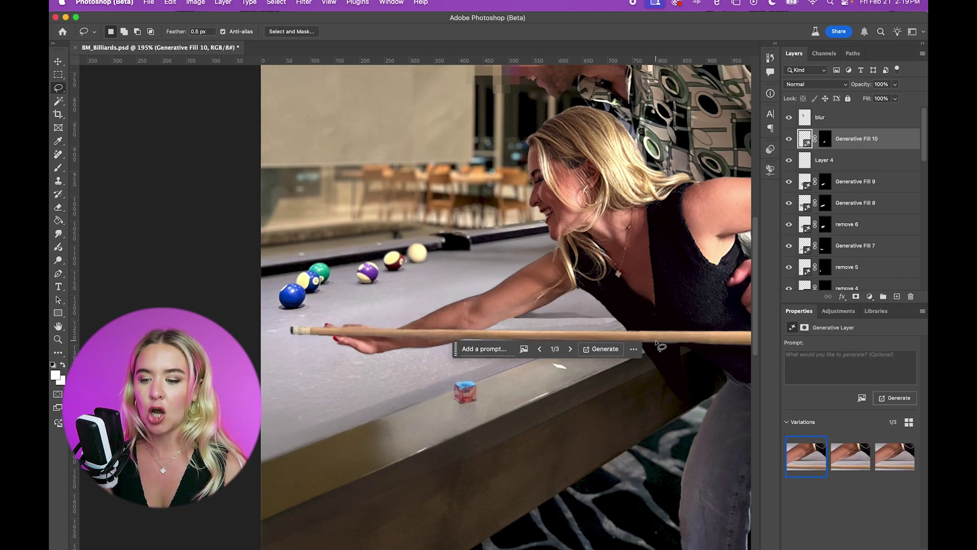
left_click(571, 349)
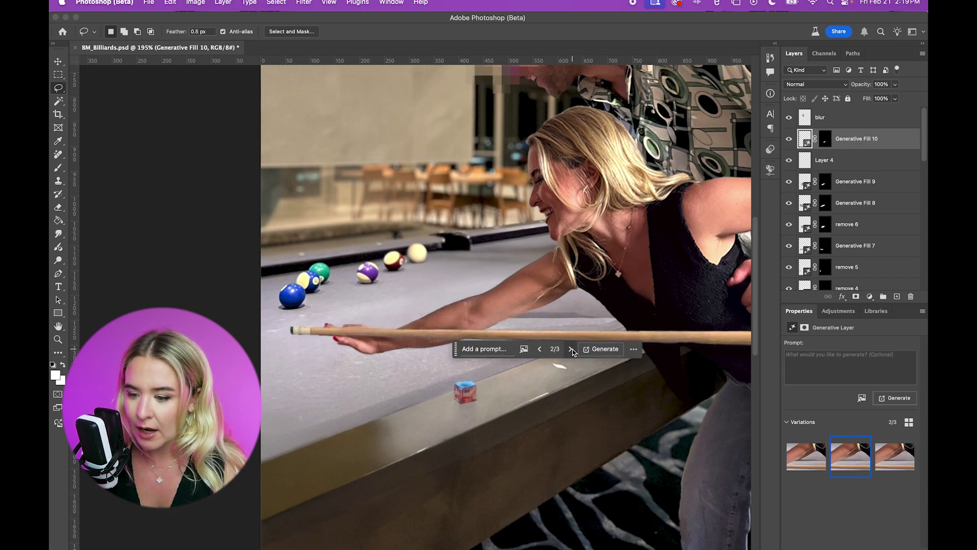
left_click(572, 349)
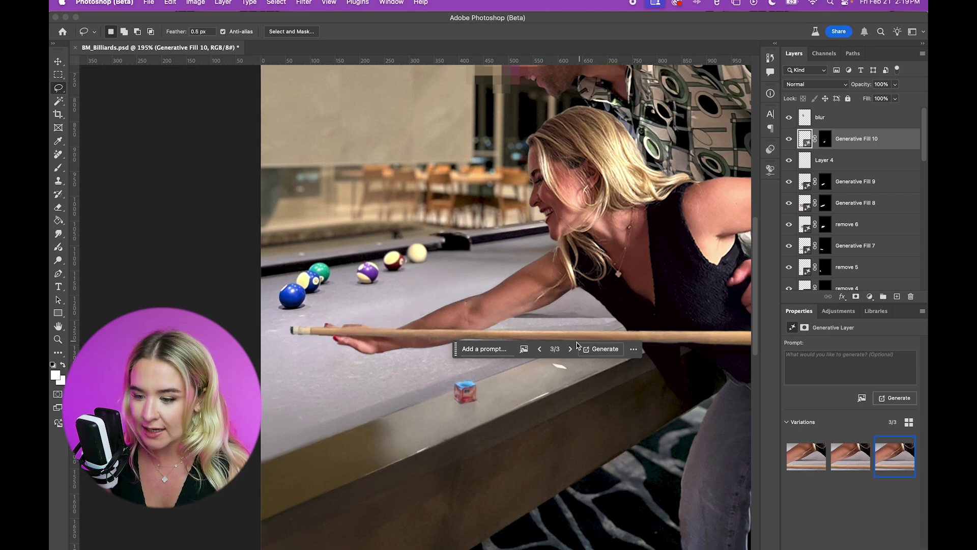
Step: Brush away the faint line on the table behind the pool stick with the Remove tool on a new layer, reducing its size to 17
mouse_move(509, 321)
left_mouse_down()
mouse_move(616, 325)
mouse_move(510, 323)
left_mouse_up()
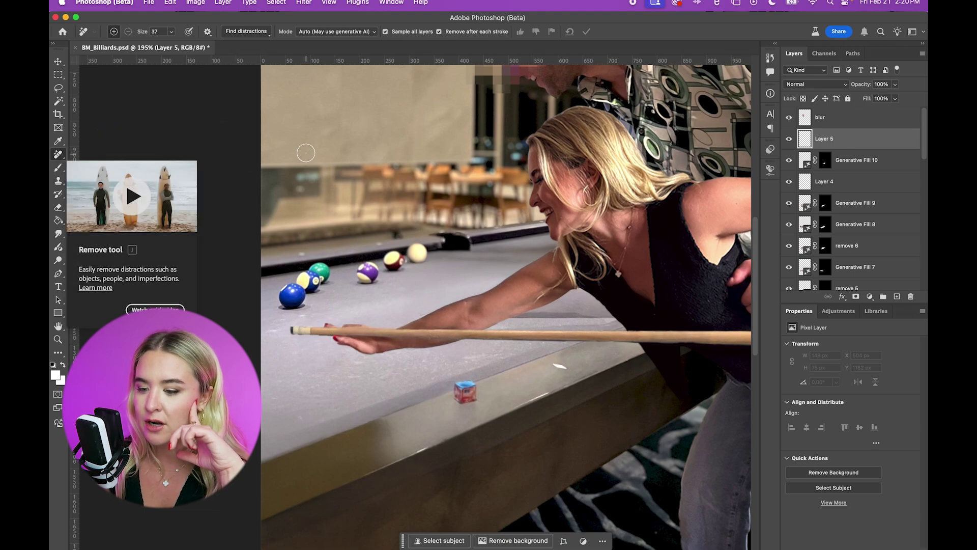
left_click_drag(604, 320, 527, 319)
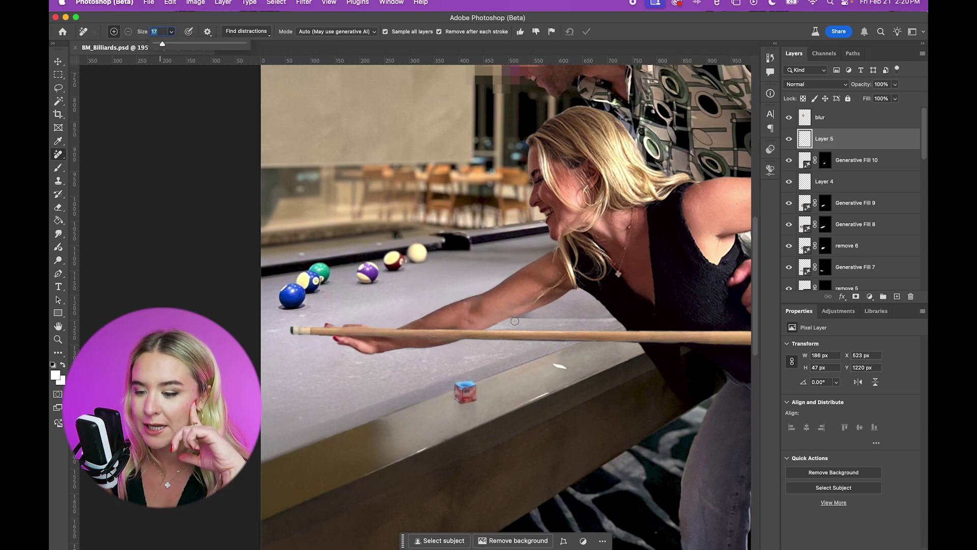
left_click_drag(515, 321, 612, 318)
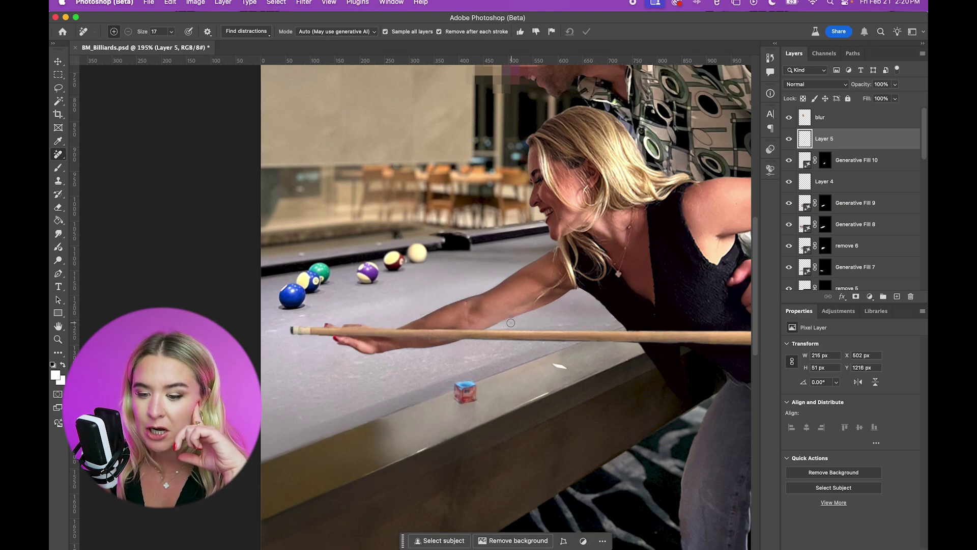
left_click(511, 322)
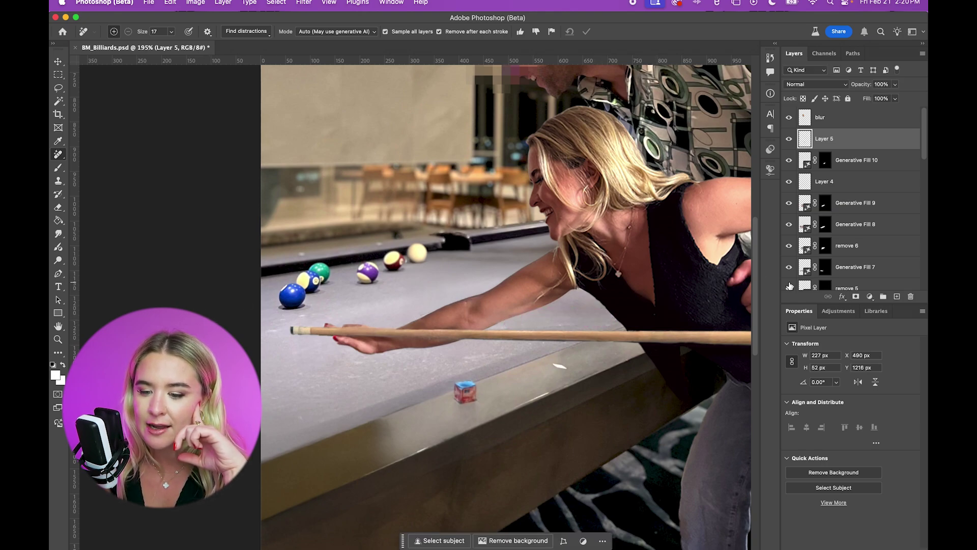
Step: Brush away the remaining faint marks around the pool stick's tip with the Remove tool
mouse_move(373, 324)
left_mouse_down()
mouse_move(329, 339)
mouse_move(290, 332)
left_mouse_up()
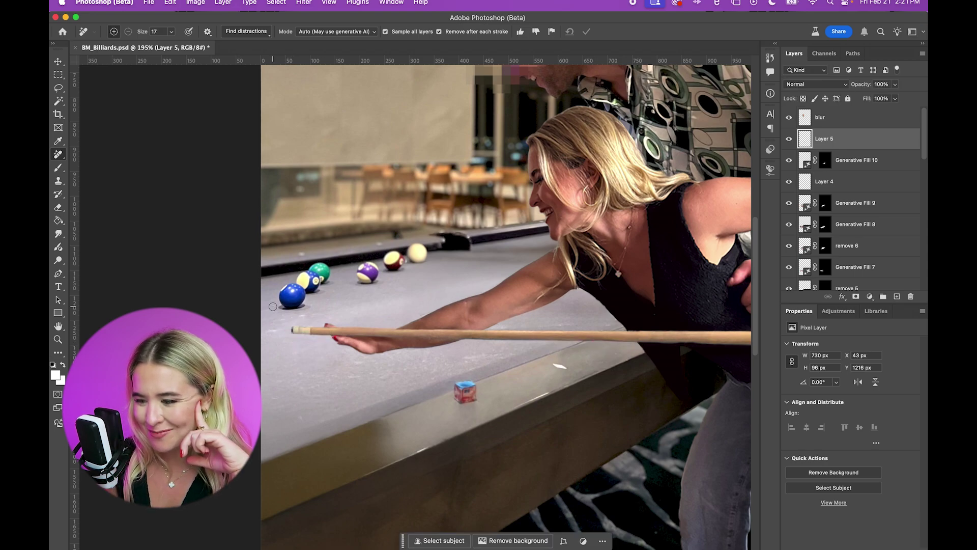
key("super+0")
key("l")
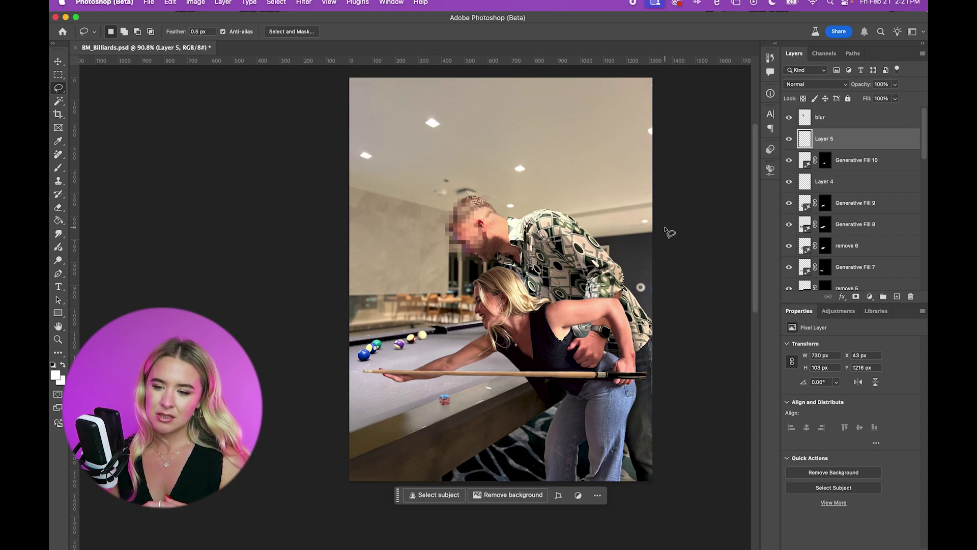
Step: Select every layer from "remove" up to Layer 5, duplicate them, and merge the duplicates into one layer
scroll(865, 234, "down", 10)
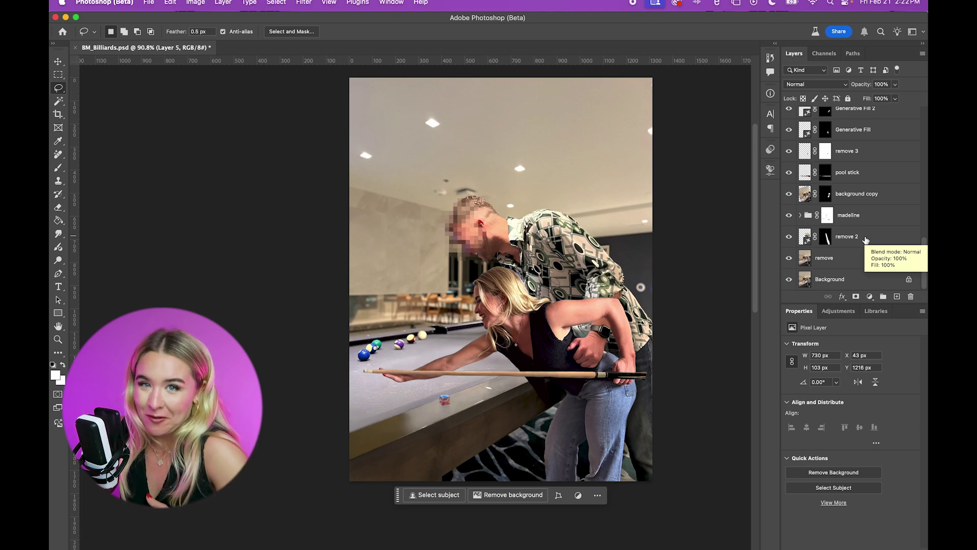
left_click(846, 258)
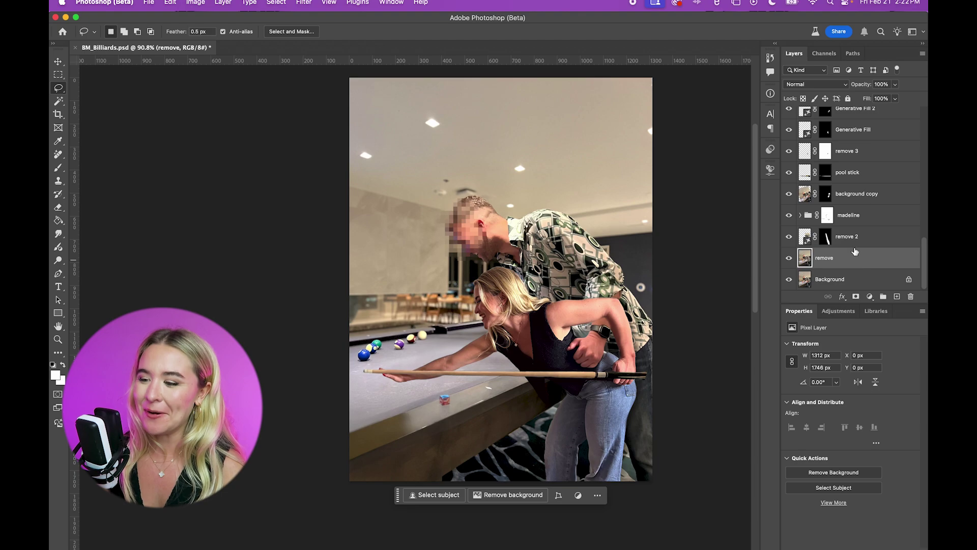
scroll(855, 250, "up", 10)
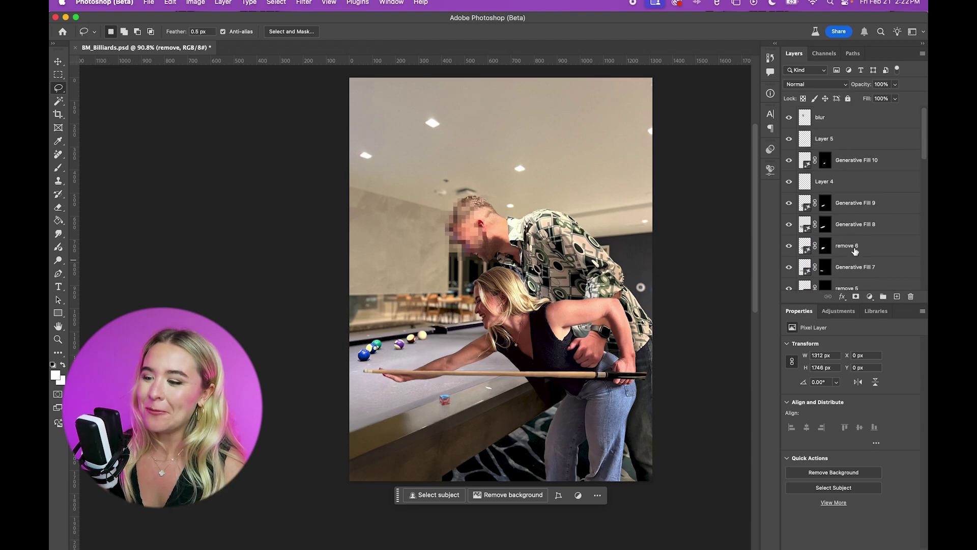
left_click(863, 145, "shift")
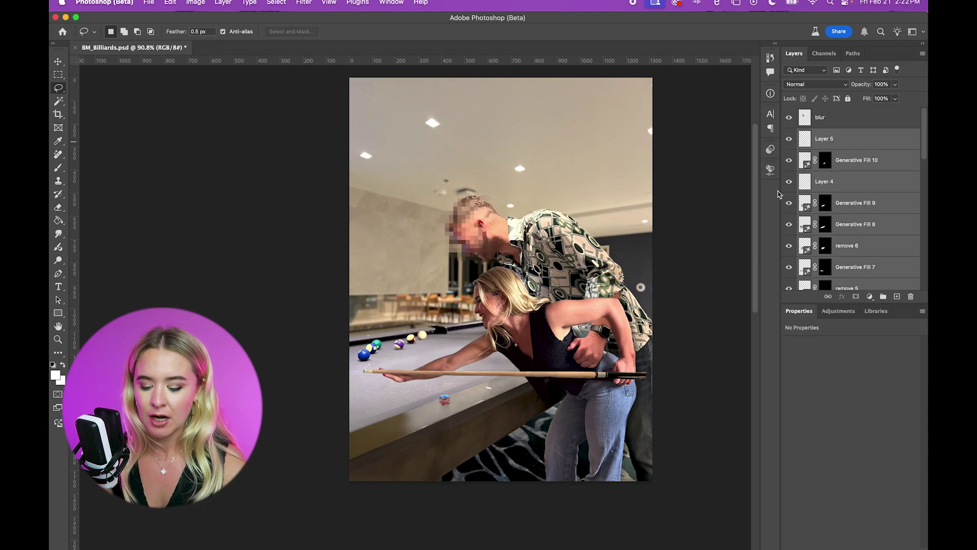
scroll(868, 190, "down", 10)
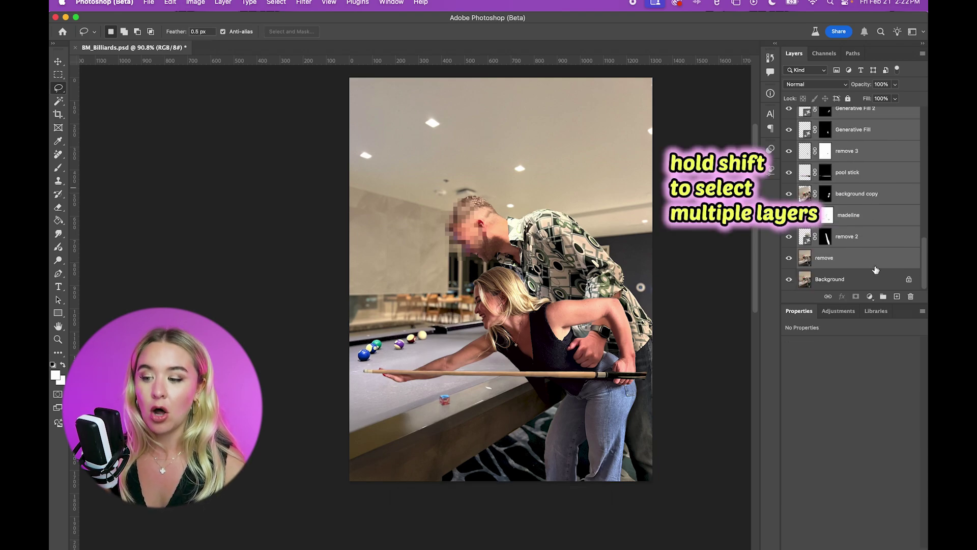
scroll(871, 197, "up", 10)
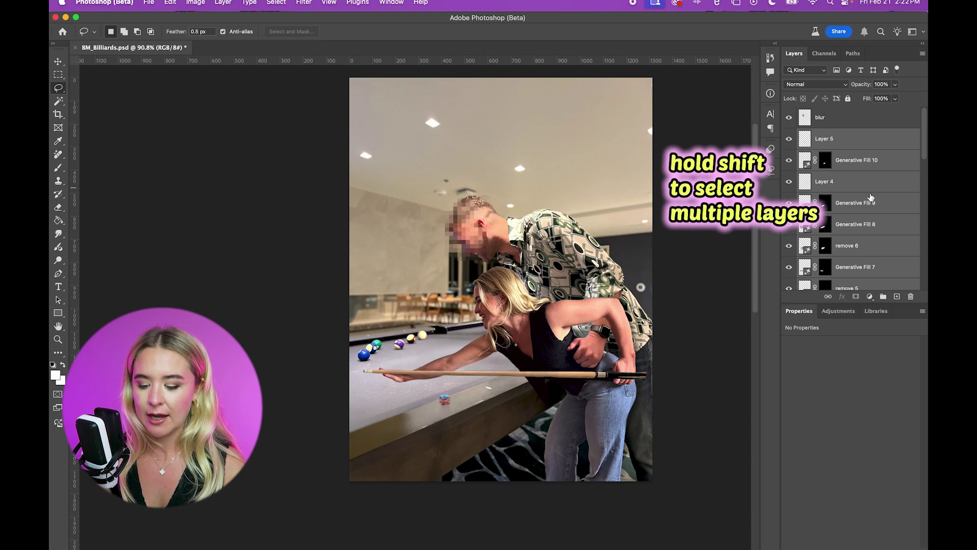
key("super+j")
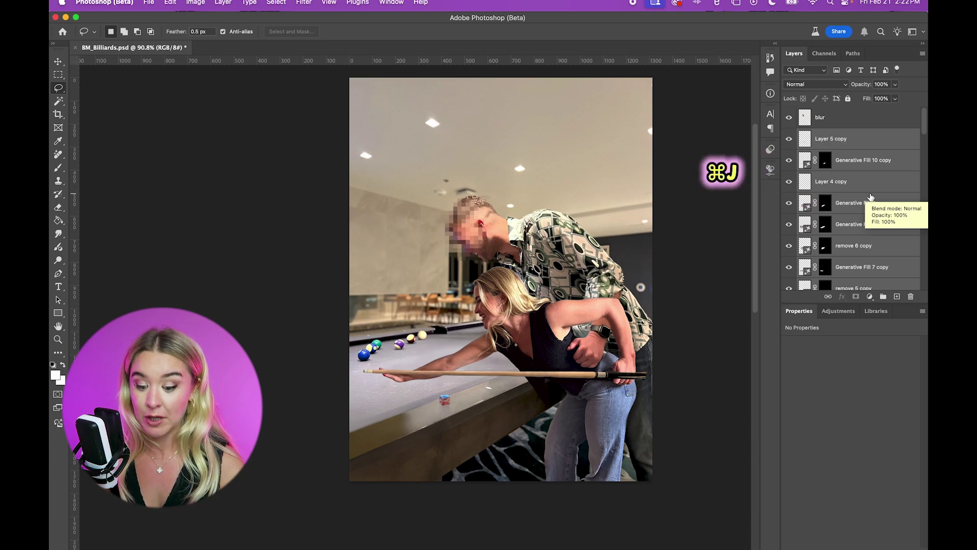
key("super+e")
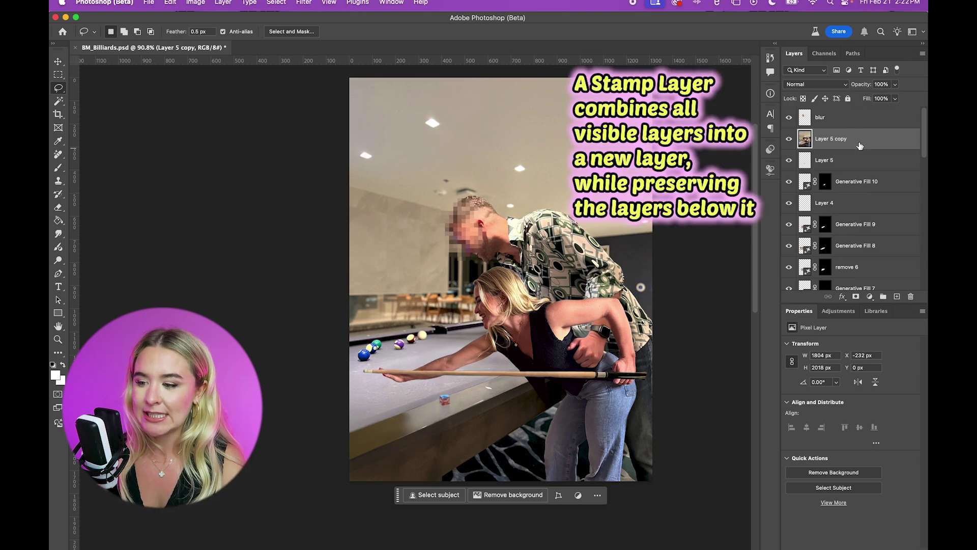
Step: Duplicate the merged layer, remove the copy's background, and check the couple's cutout with the layers beneath it hidden
key("super+j")
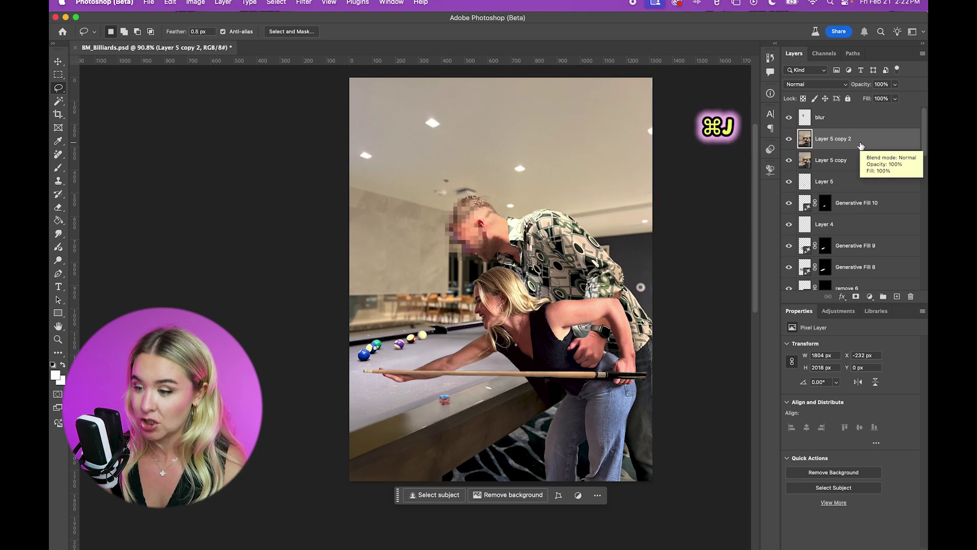
left_click(511, 496)
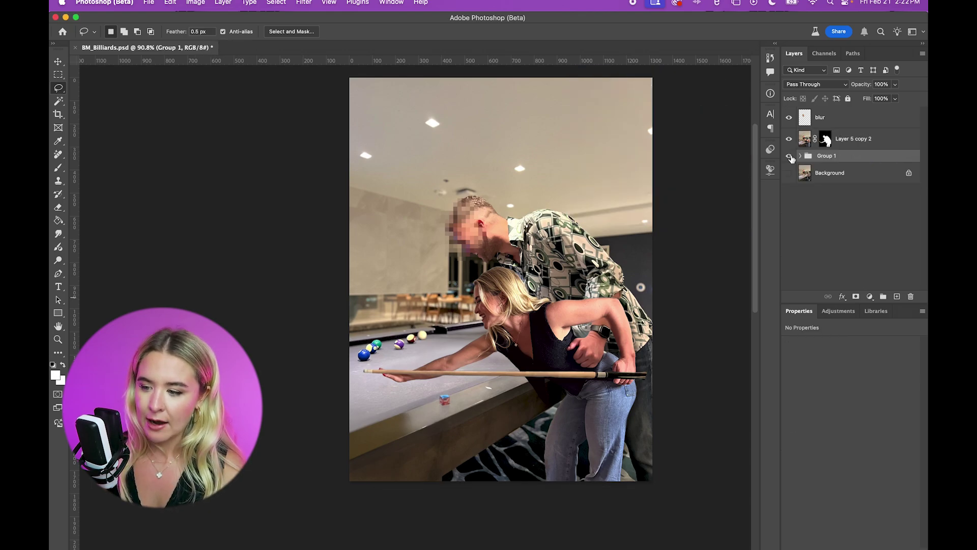
left_click(790, 157)
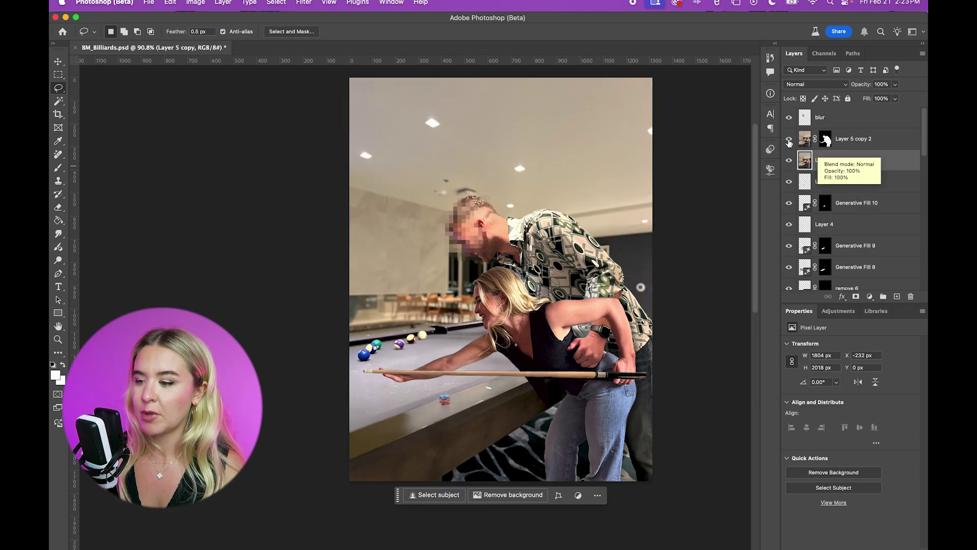
Step: Hide the cutout, lasso around the couple on the merged layer, run Generative Fill with "remove", and choose the second variation
left_click(791, 140)
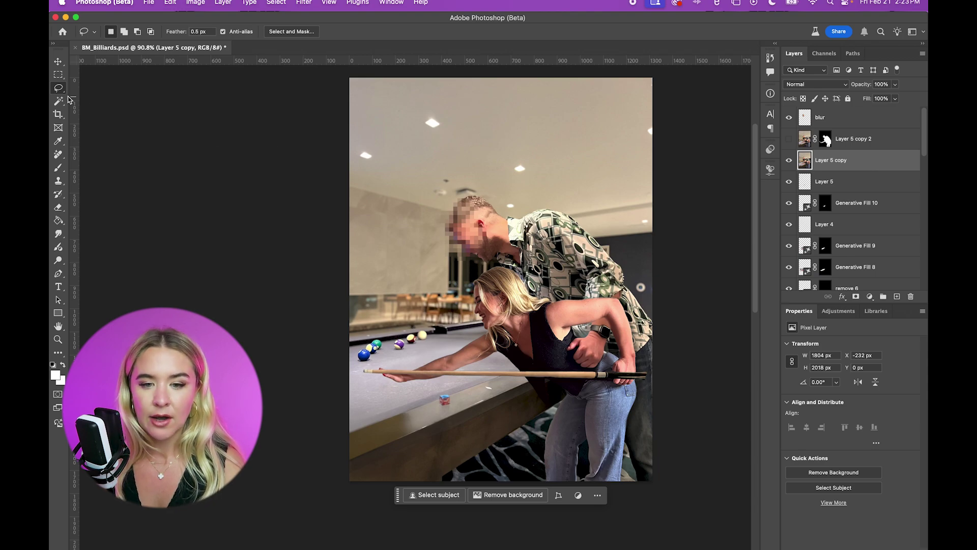
mouse_move(511, 377)
left_mouse_down()
mouse_move(489, 384)
mouse_move(464, 346)
mouse_move(448, 203)
mouse_move(601, 504)
mouse_move(527, 383)
left_mouse_up()
left_click(408, 495)
type("remove")
key("Return")
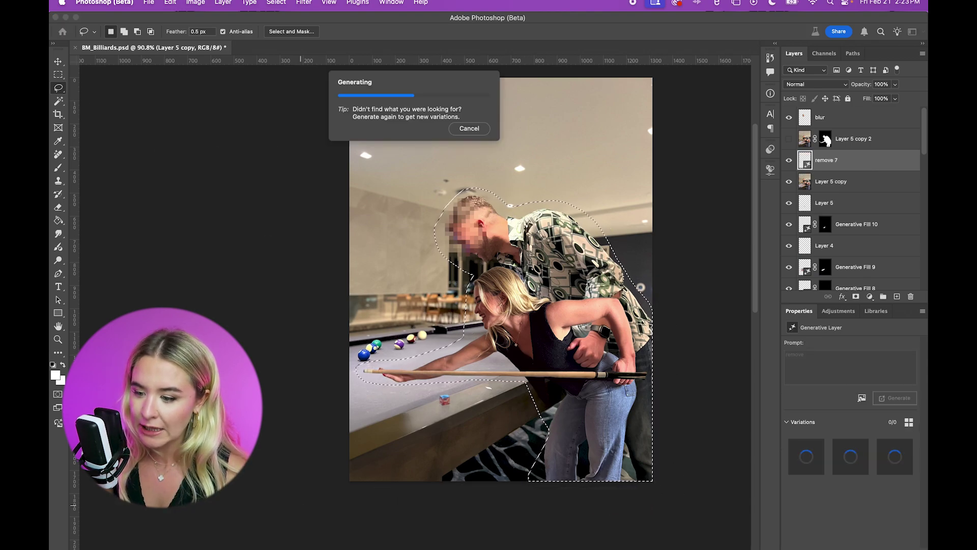
left_click(525, 495)
left_click(524, 496)
left_click(524, 495)
left_click(525, 495)
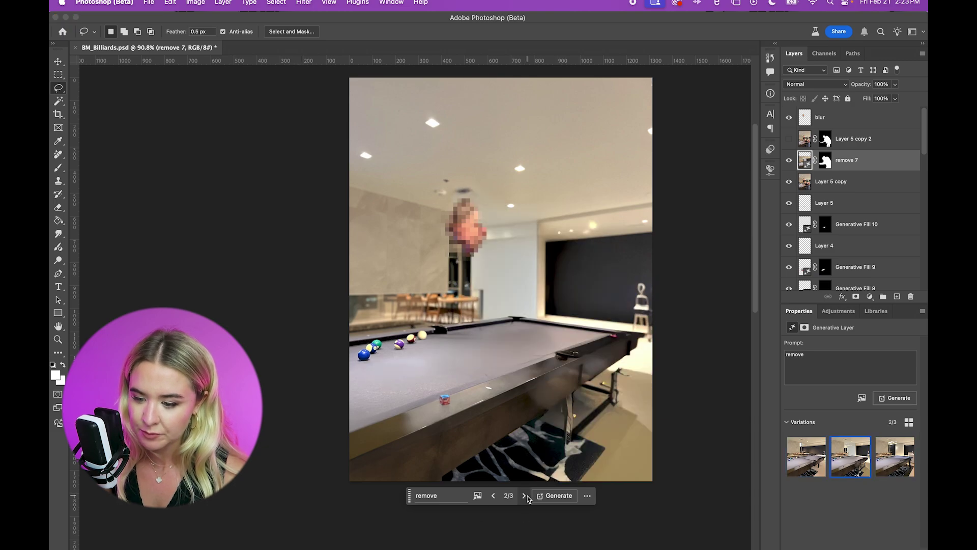
Step: Show the cutout and paint its mask white with a size 89 brush to restore the dark trouser leg and the pool stick
left_click(790, 142)
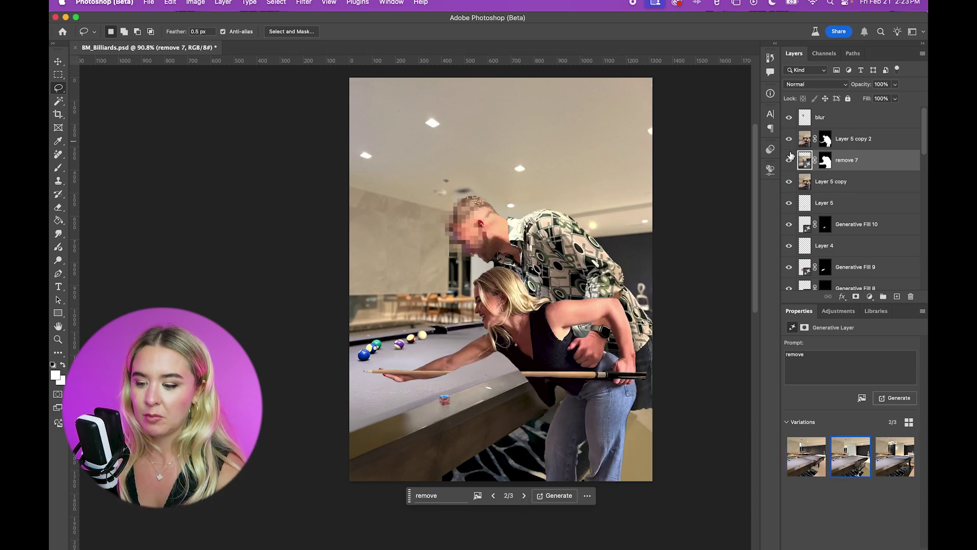
left_click(790, 160)
left_click(791, 160)
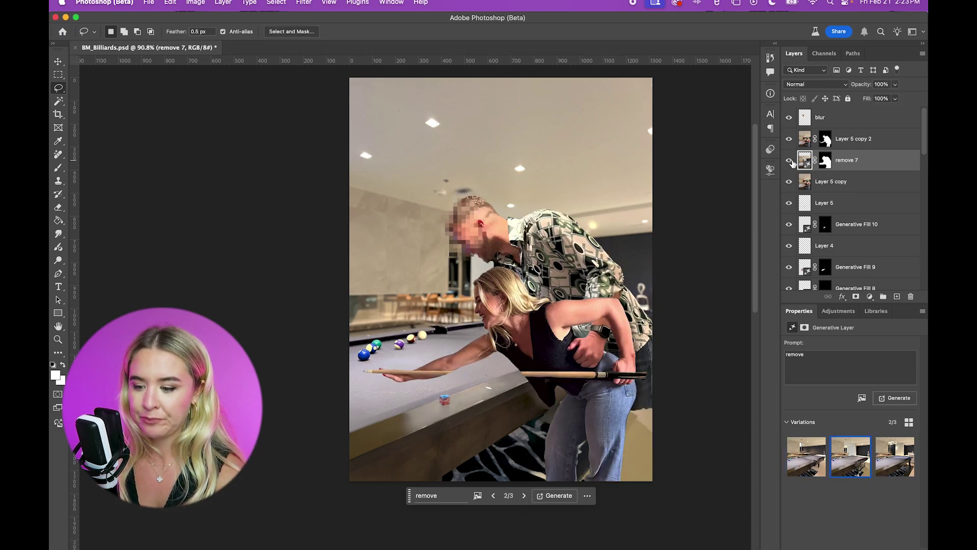
left_click(825, 138)
key("b")
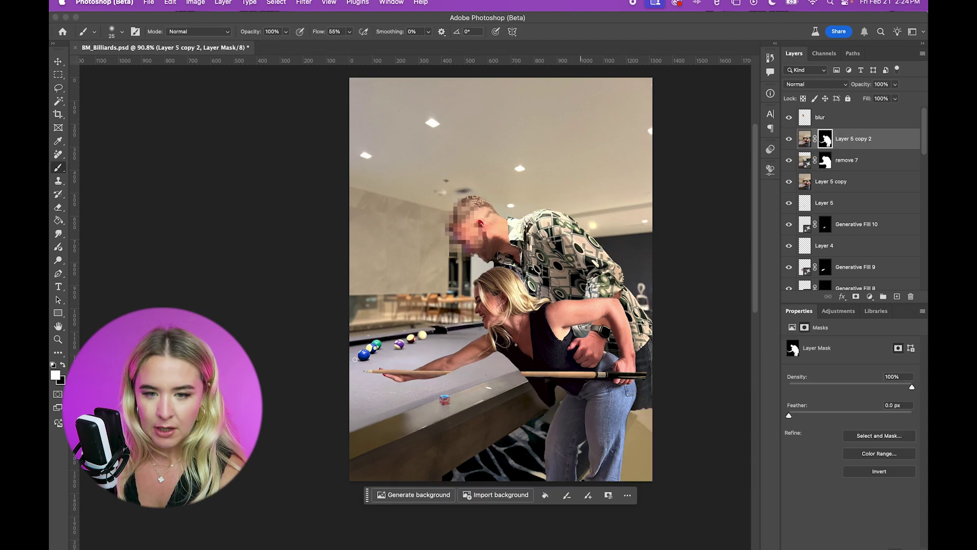
left_click(120, 32)
left_click(134, 63)
mouse_move(587, 431)
left_mouse_down()
mouse_move(646, 419)
mouse_move(635, 434)
left_mouse_up()
left_click_drag(436, 372, 511, 373)
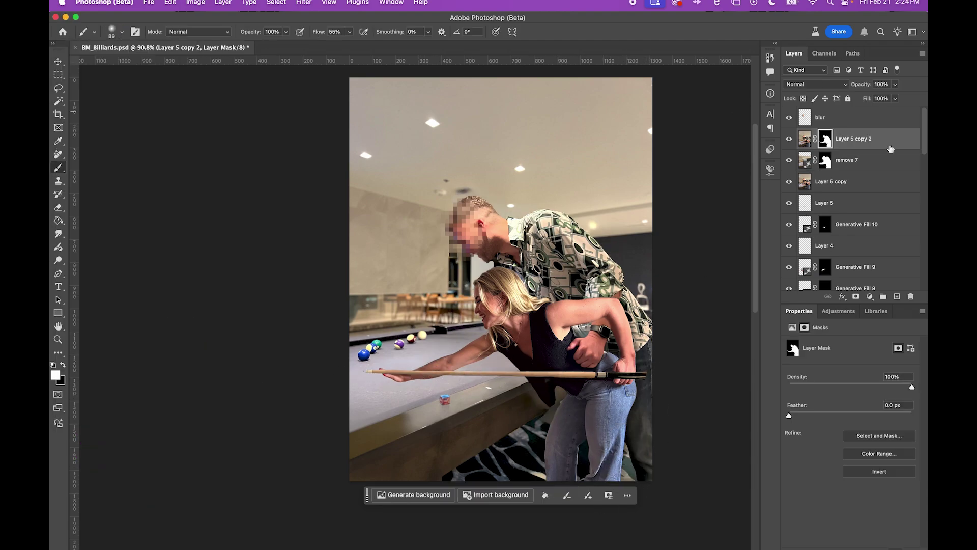
Step: Apply Puppet Warp to the cutout with pins on the waist, lower leg and man's head, bending the head toward the table
left_click(805, 138)
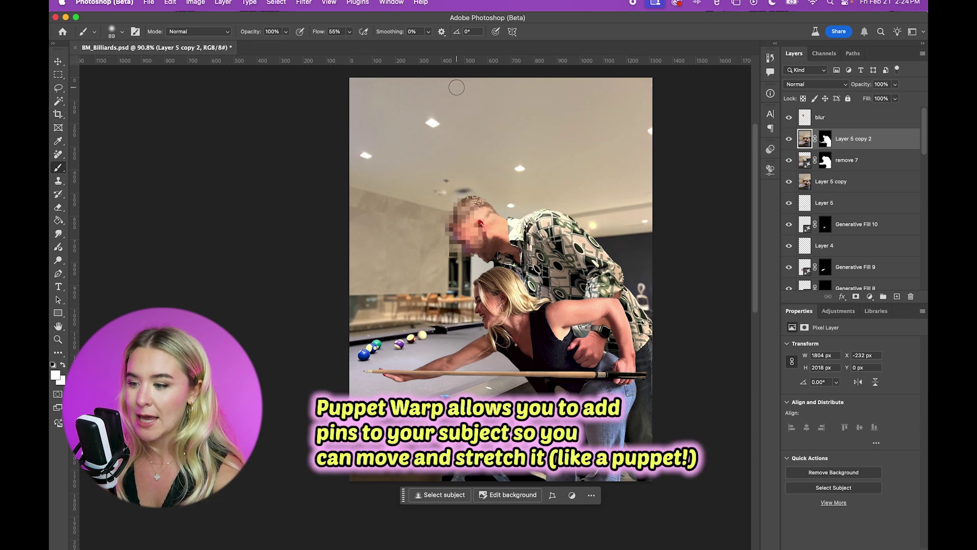
left_click(170, 3)
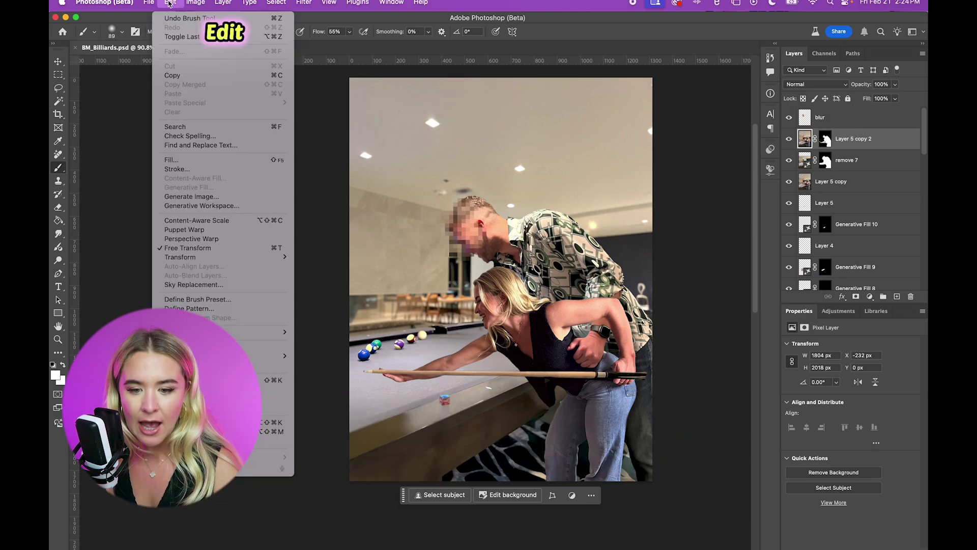
left_click(184, 229)
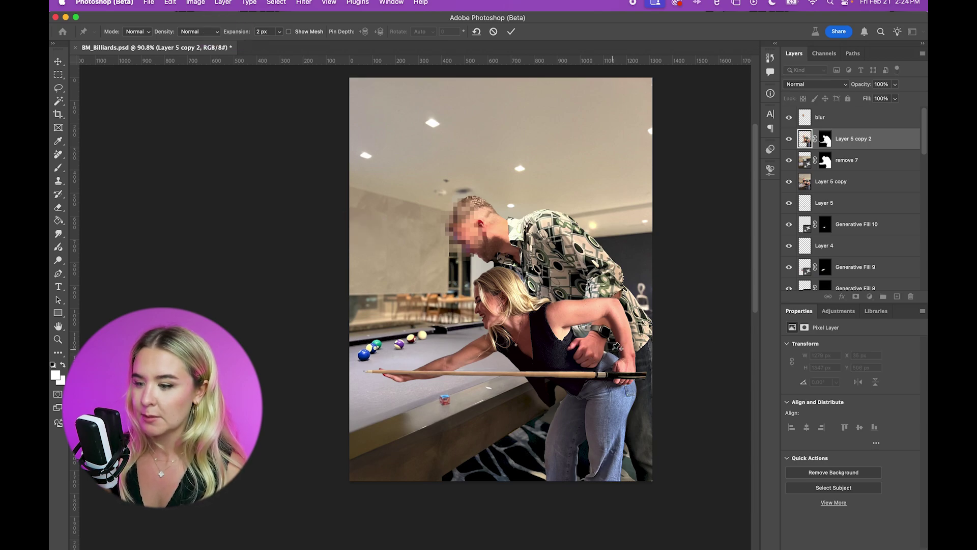
left_click(612, 349)
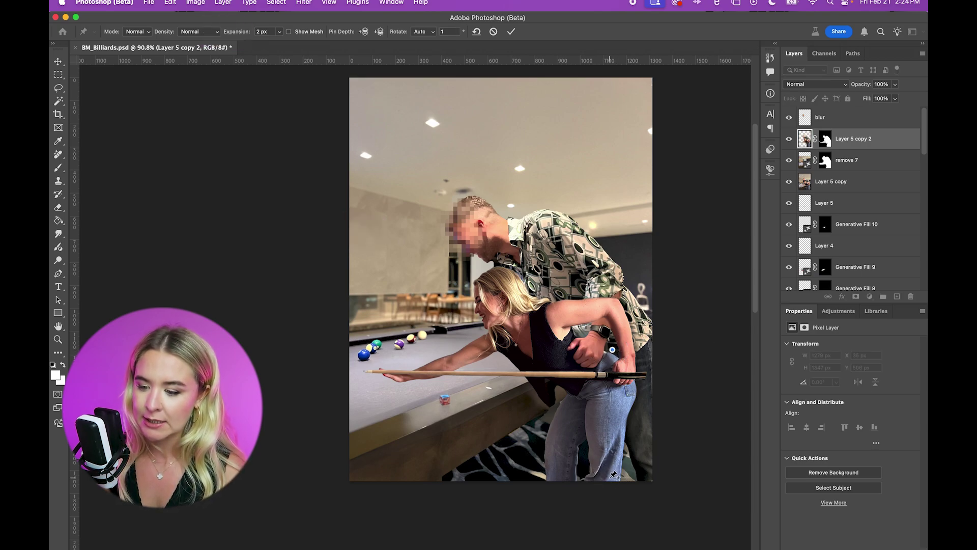
left_click(610, 478)
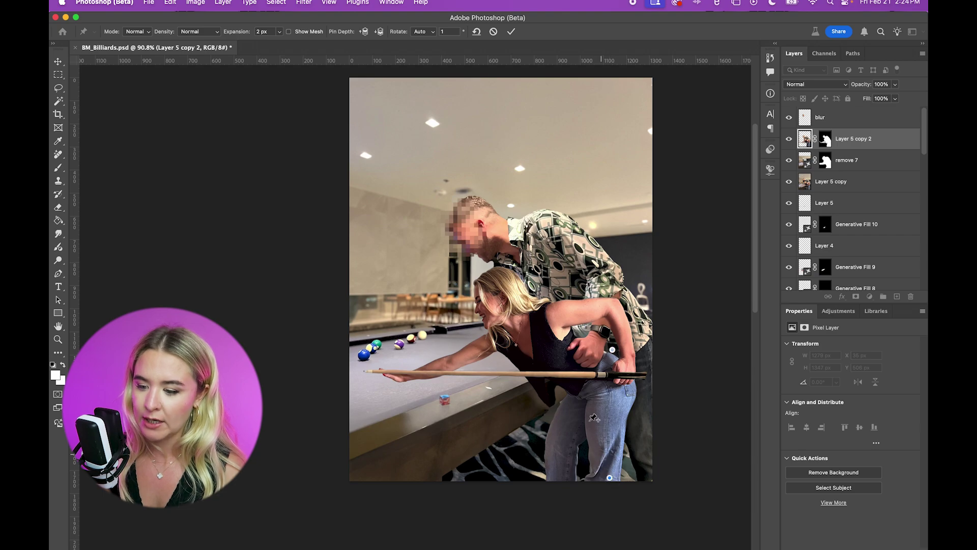
left_click(461, 209)
left_click_drag(461, 209, 449, 224)
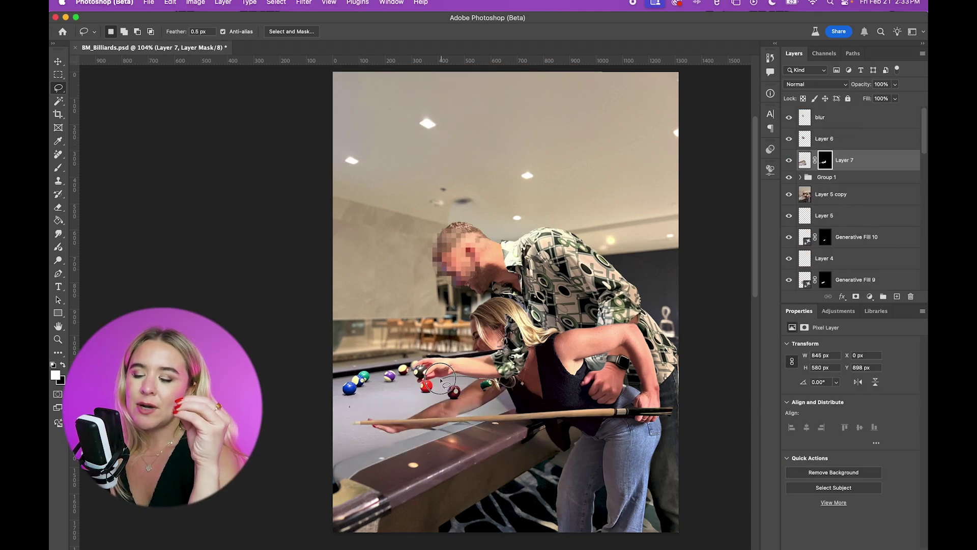
Step: Position the man's extended arm beside the woman's arm and refine its layer mask around the sleeve and forearm
key("ctrl+t")
left_click_drag(407, 331, 386, 350)
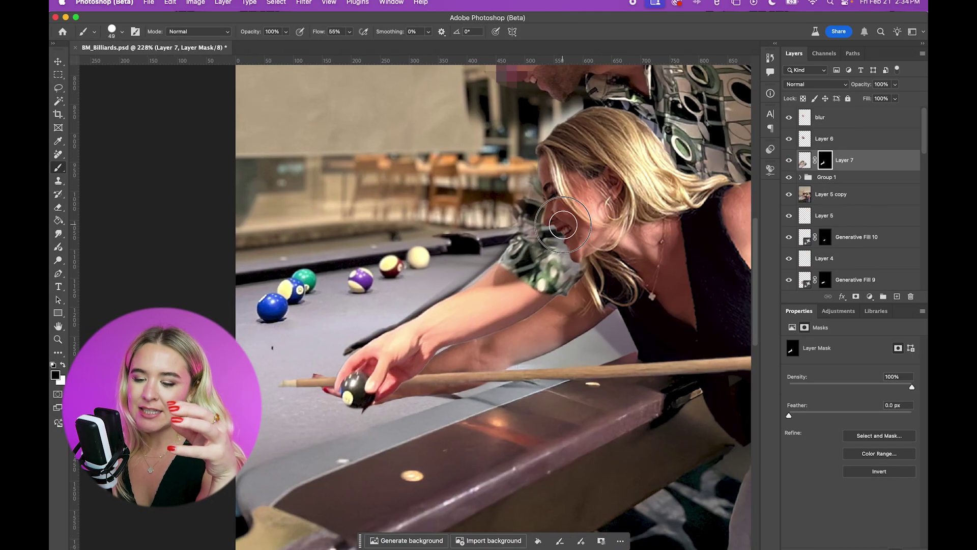
left_click_drag(476, 273, 356, 346)
left_click_drag(565, 285, 575, 305)
Step: Mask out the black ball under the man's hand with a lasso selection filled black, and lasso the area around the hand
left_click_drag(351, 391, 403, 385)
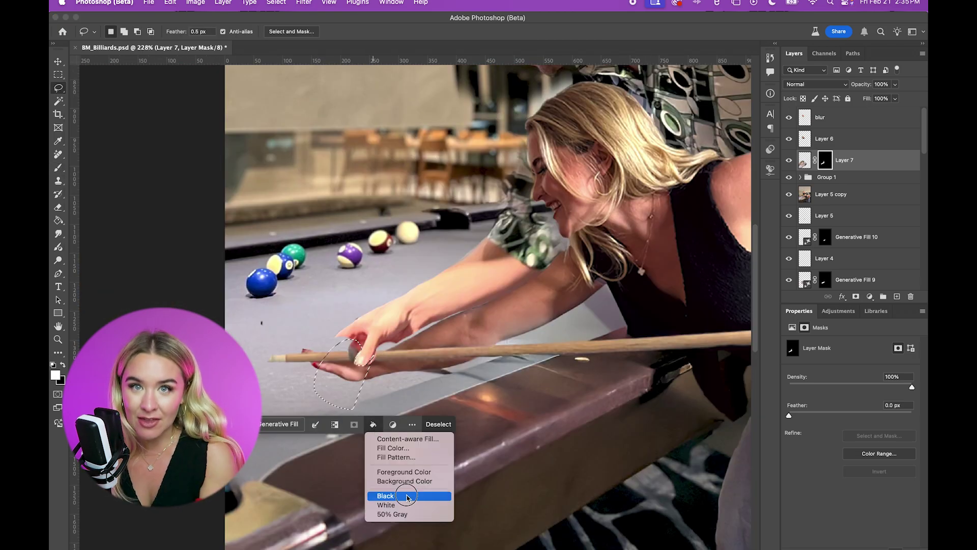
left_click(407, 497)
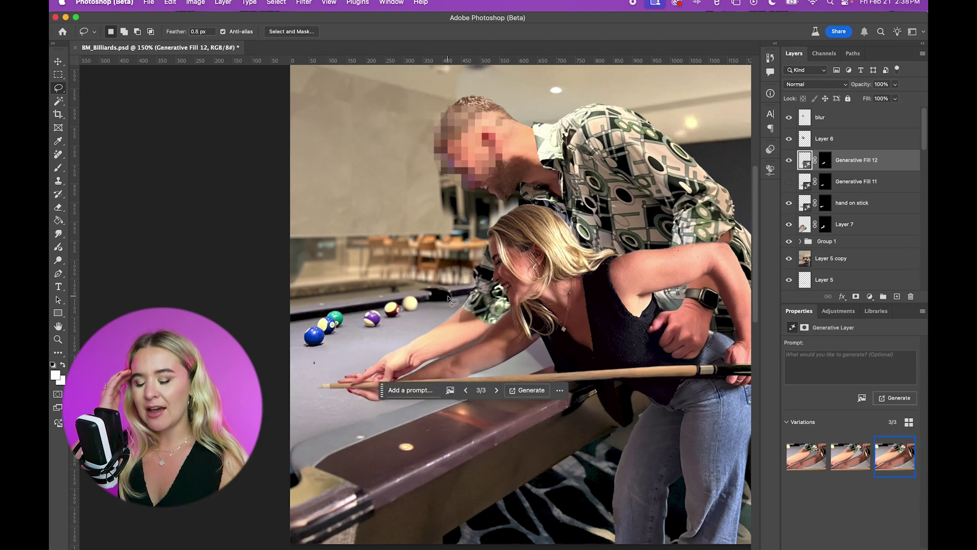
left_click_drag(441, 391, 325, 426)
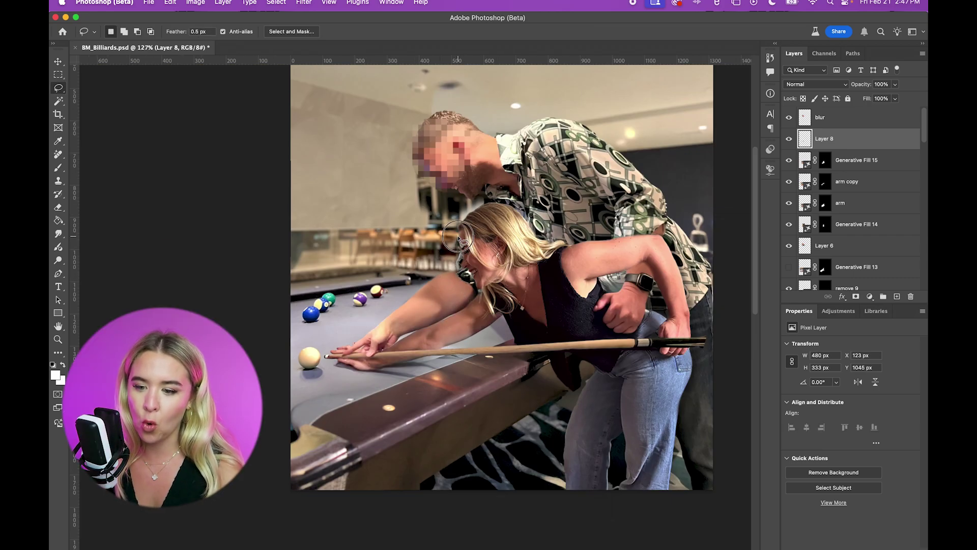
Step: Lasso the upper edge of the man's outstretched arm with the background behind it and run Generative Fill without a prompt
mouse_move(458, 271)
left_mouse_down()
mouse_move(367, 335)
mouse_move(361, 328)
mouse_move(419, 277)
left_mouse_up()
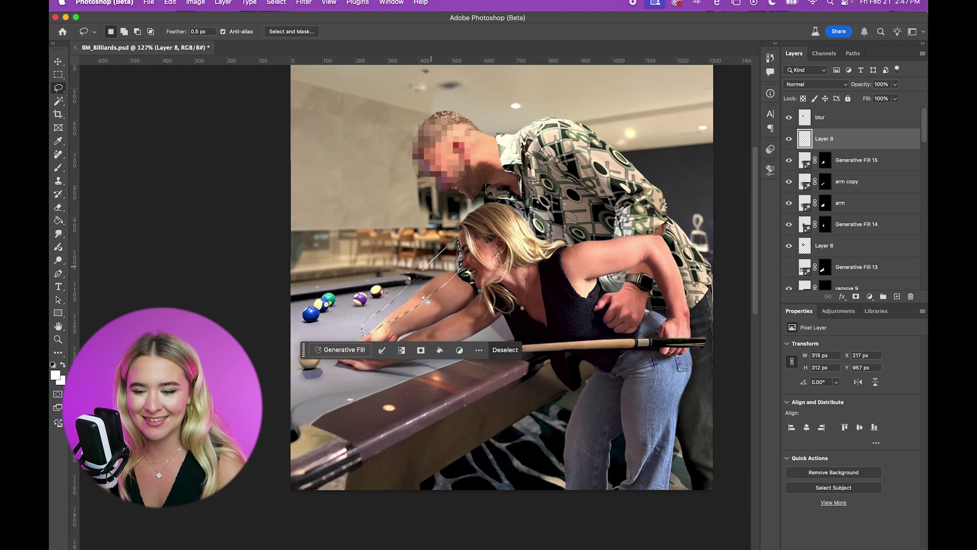
left_click(342, 350)
left_click(530, 351)
left_click(436, 444)
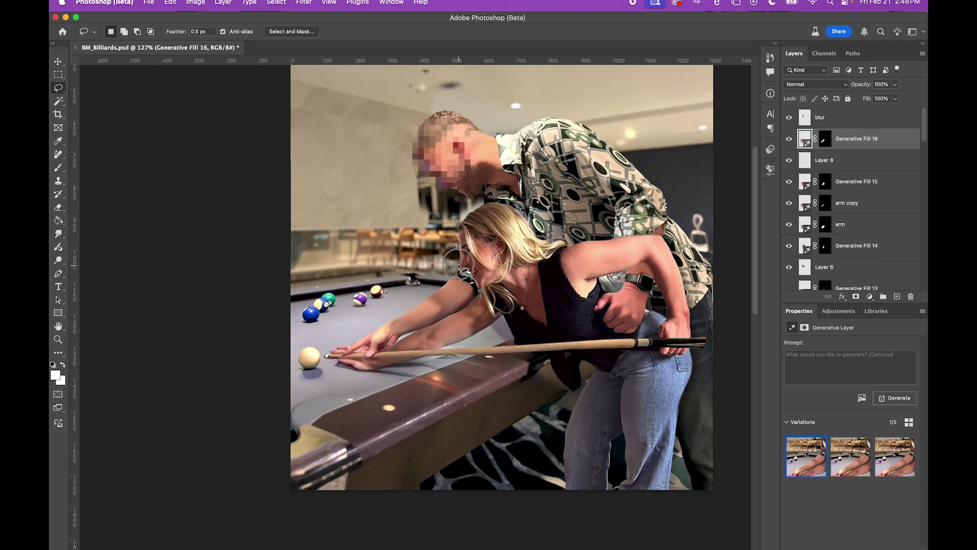
Step: Copy a lassoed piece of the man's printed sleeve to a new layer, delete Layer 9, and place the copy over his upper arm
mouse_move(668, 227)
left_mouse_down()
mouse_move(643, 240)
mouse_move(666, 229)
left_mouse_up()
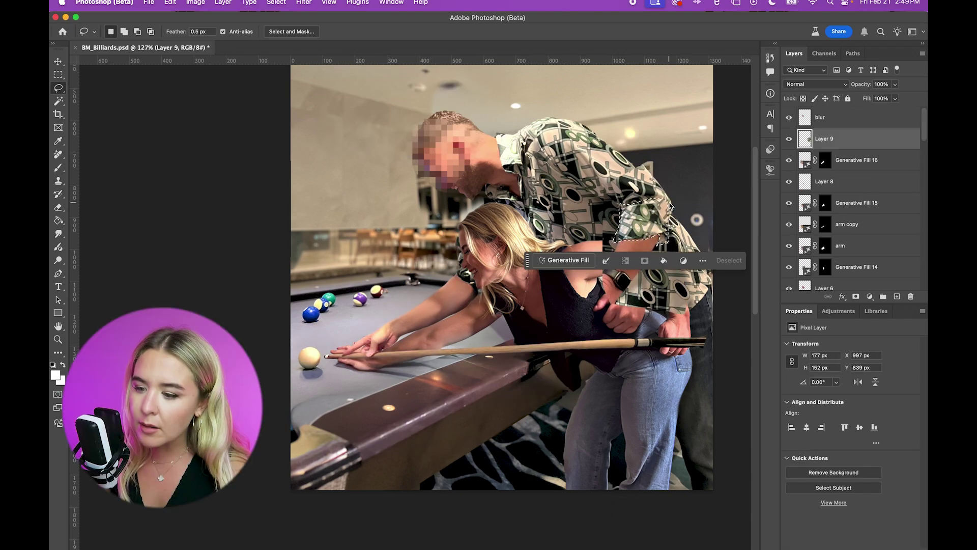
key("super+j")
left_click(842, 160)
key("BackSpace")
key("super+t")
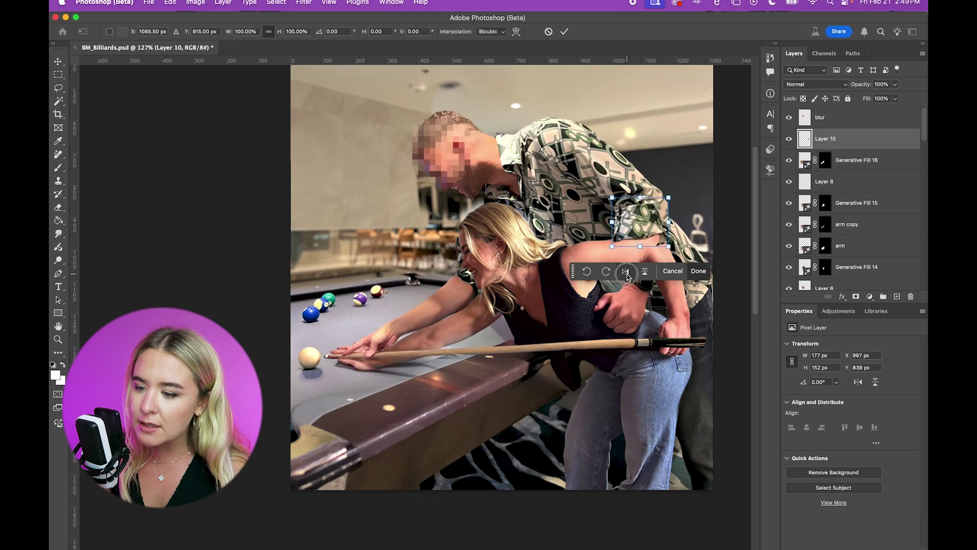
left_click(625, 271)
left_click_drag(640, 222, 491, 262)
key("Return")
Step: Add a Brightness/Contrast adjustment clipped to the copied sleeve piece and set the brightness to -87
scroll(525, 256, "up", 5)
left_click(870, 297)
left_click(880, 340)
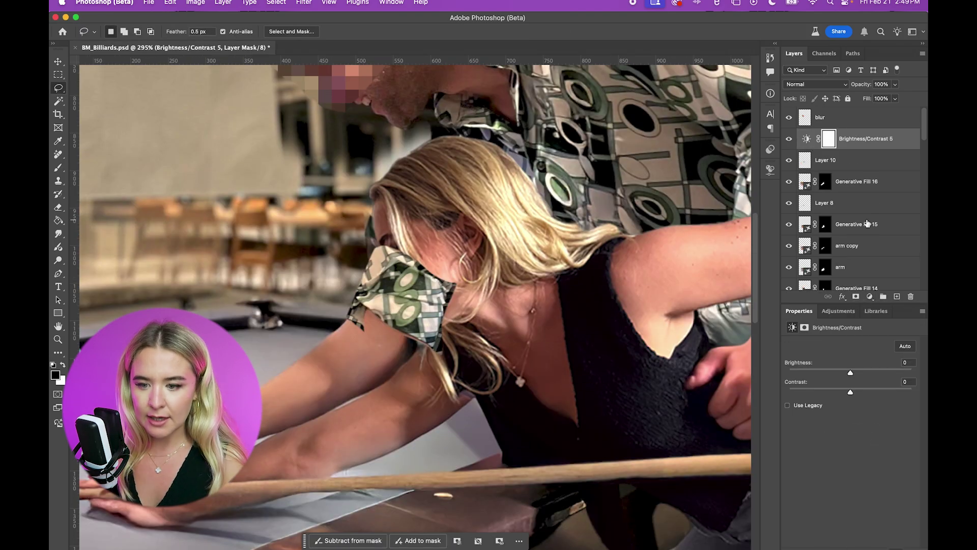
left_click(863, 149, "alt")
left_click_drag(850, 373, 815, 372)
Step: Add a layer mask to the sleeve copy on Layer 10 and brush away the parts covering the woman's face and the man's arm
mouse_move(433, 355)
left_mouse_down()
mouse_move(372, 309)
mouse_move(346, 331)
left_mouse_up()
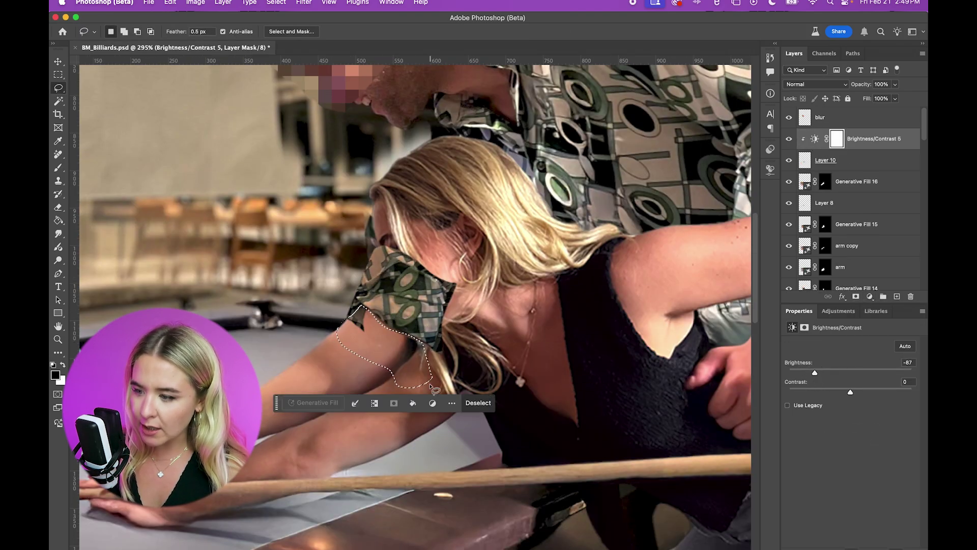
left_click(855, 160)
key("super+d")
left_click(855, 296)
key("b")
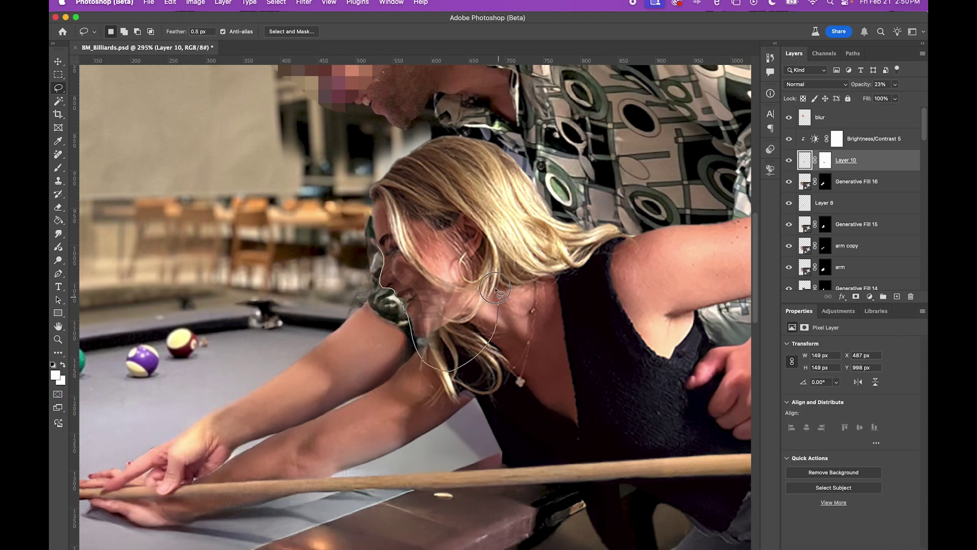
Step: Run Generative Fill without a prompt on the lassoed background edge beside the woman's face, and lasso a further area along her face
left_click(640, 285)
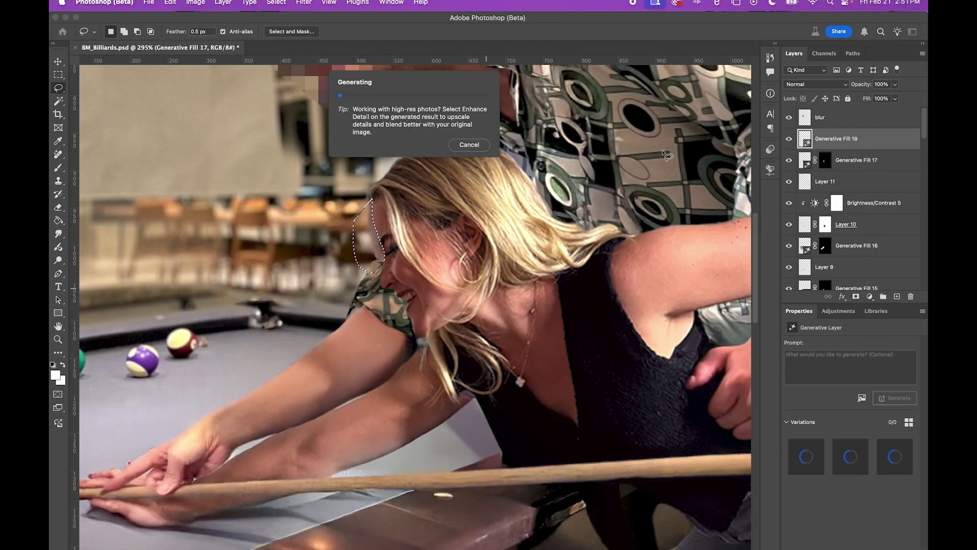
left_click_drag(207, 331, 177, 372)
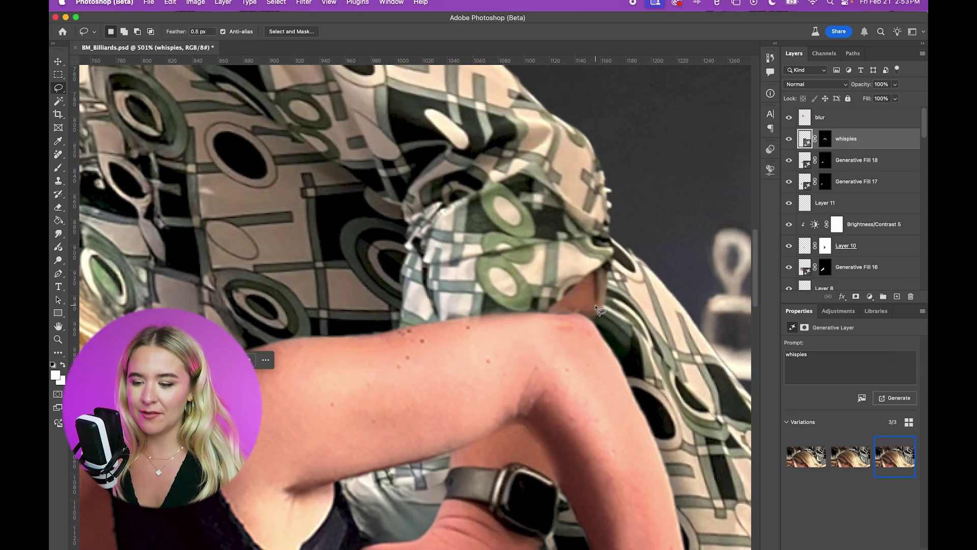
Step: Try to fill the lassoed shirt strip along the upper edge of the woman's raised arm using Generative Fill without a prompt
mouse_move(598, 309)
left_mouse_down()
mouse_move(614, 355)
mouse_move(588, 321)
left_mouse_up()
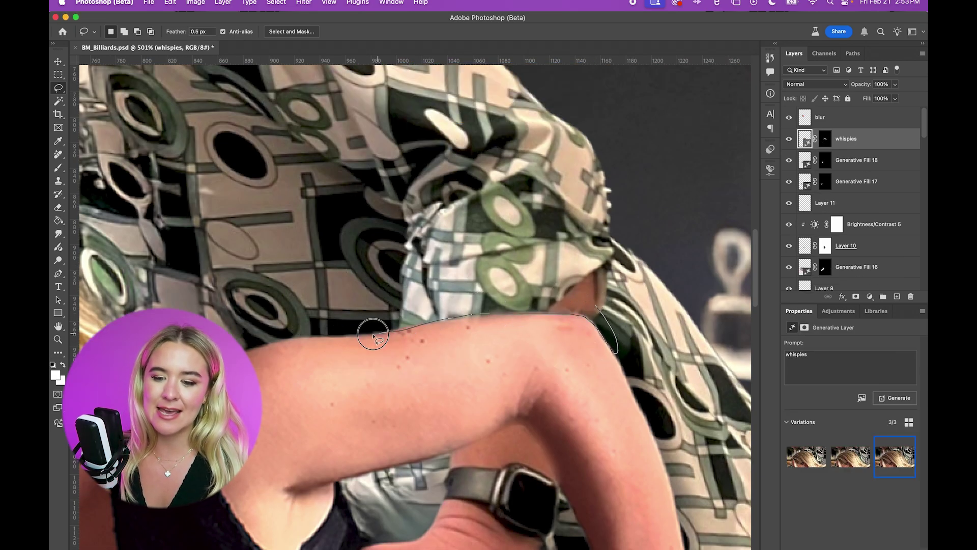
left_click_drag(306, 320, 562, 286)
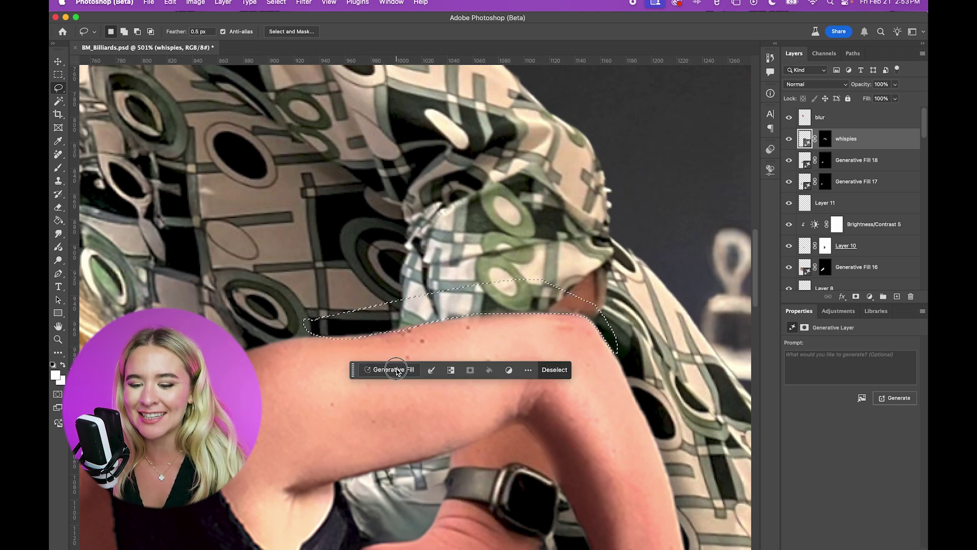
left_click(573, 368)
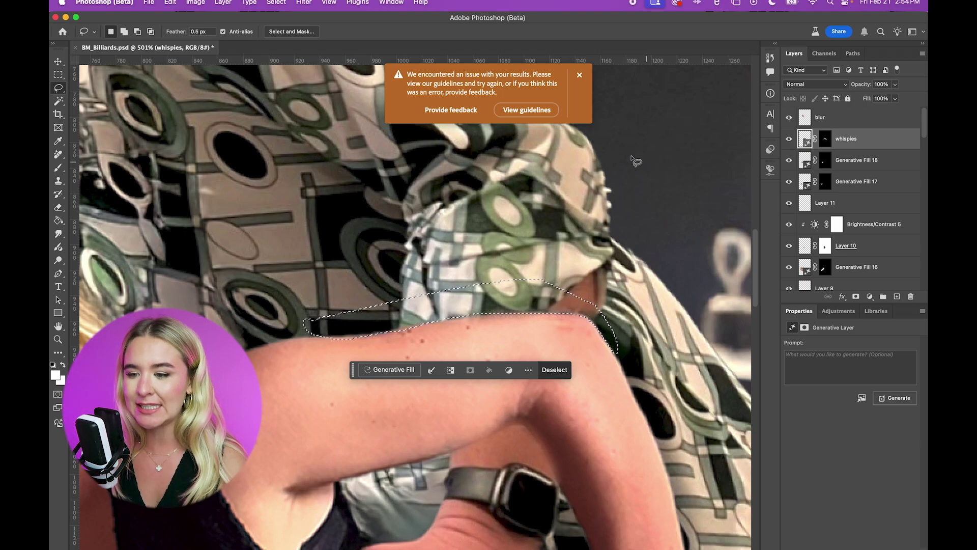
left_click(579, 76)
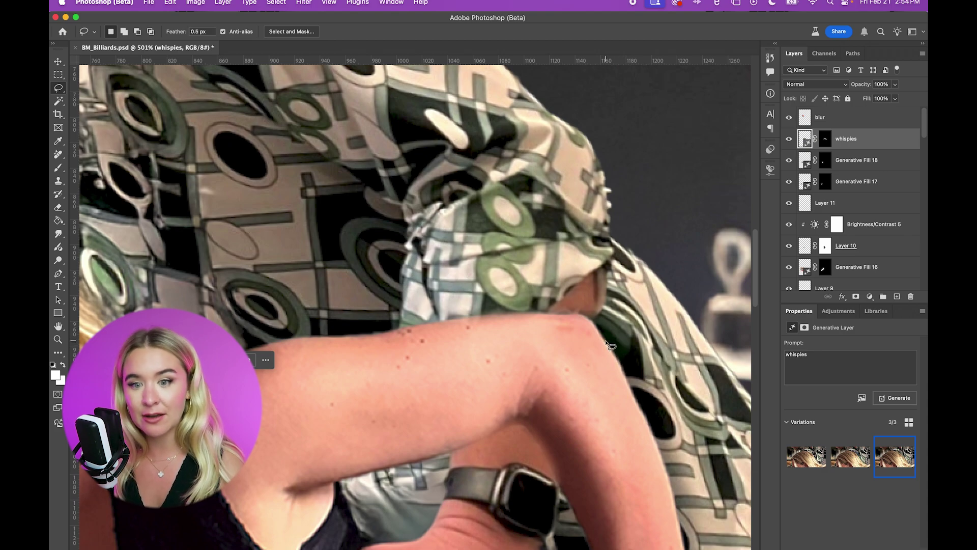
Step: Lasso the man's sleeve and shirt area along the upper edge of the woman's arm and elbow, and add a new layer above whispies
left_click(605, 344)
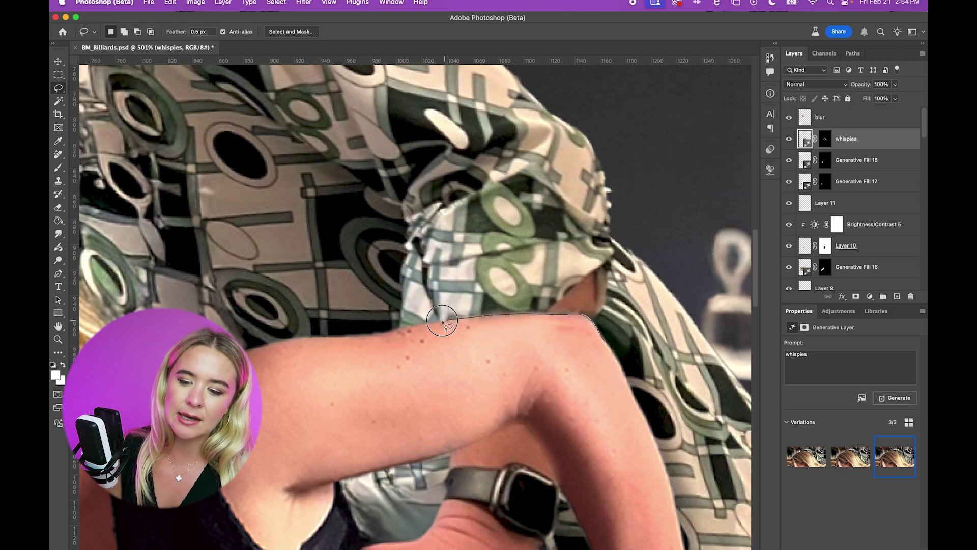
mouse_move(443, 321)
left_mouse_down()
mouse_move(378, 332)
mouse_move(351, 318)
mouse_move(397, 241)
mouse_move(461, 215)
mouse_move(525, 222)
mouse_move(592, 249)
mouse_move(624, 275)
mouse_move(660, 331)
mouse_move(662, 362)
mouse_move(650, 383)
left_mouse_up()
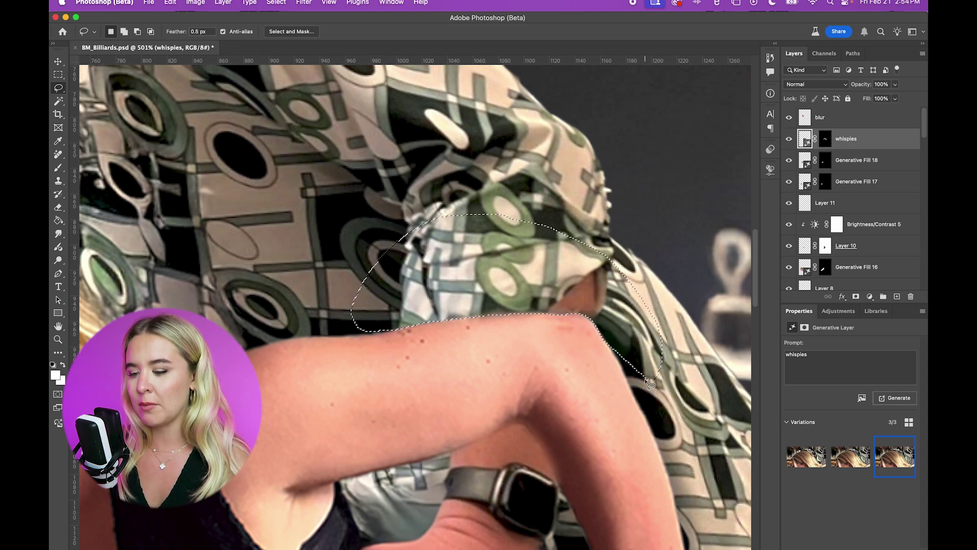
left_click(898, 298)
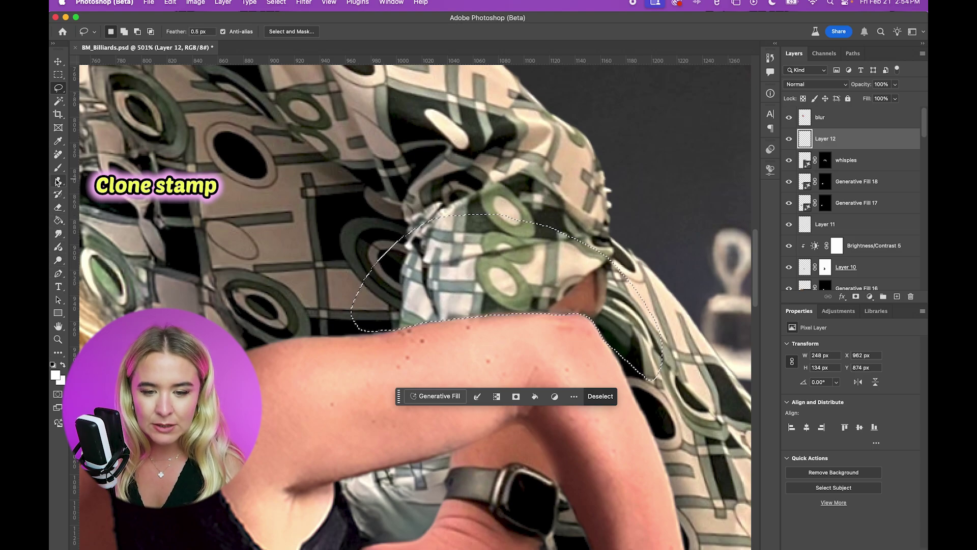
Step: Set the Clone Stamp to a 9 px soft round brush and sample the man's skin above the woman's elbow for retouching inside the selection
left_click(58, 181)
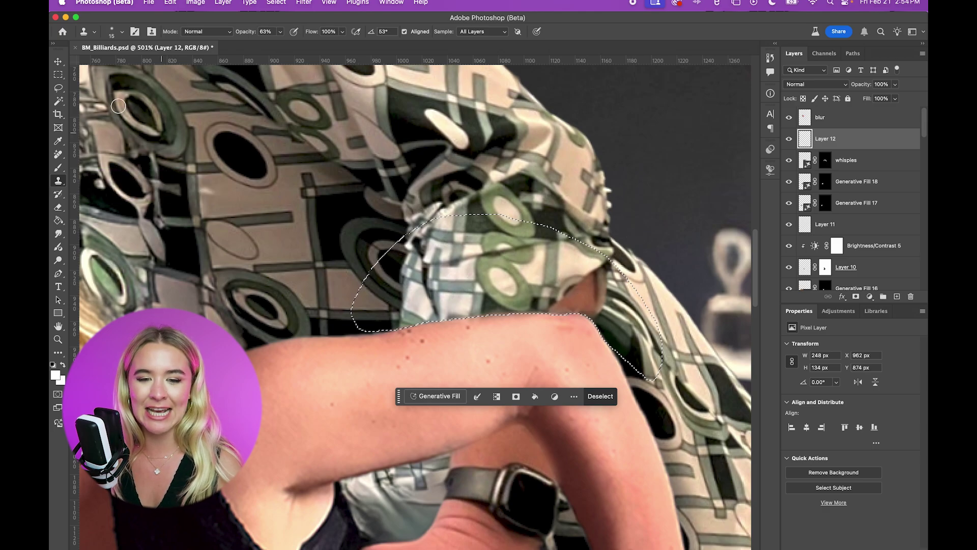
left_click(120, 33)
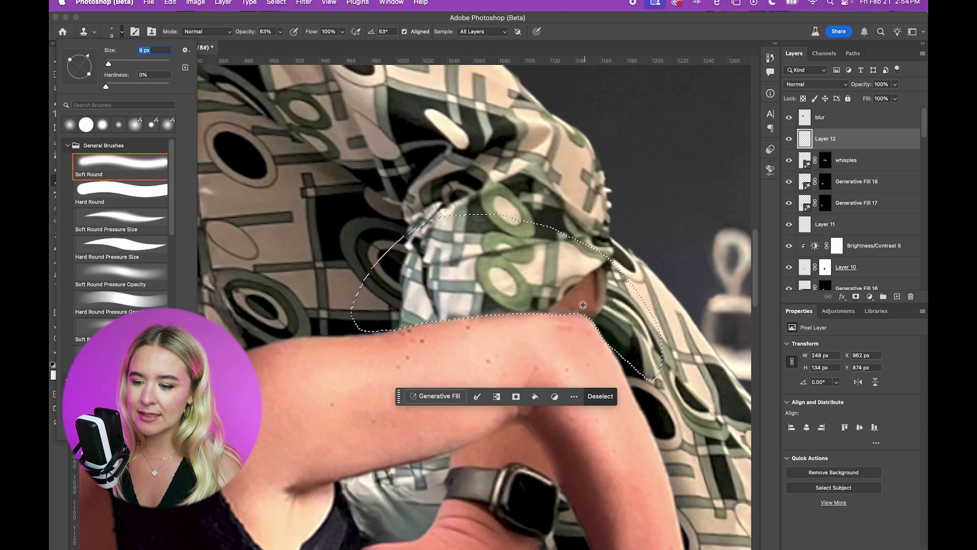
left_click(582, 302, "alt")
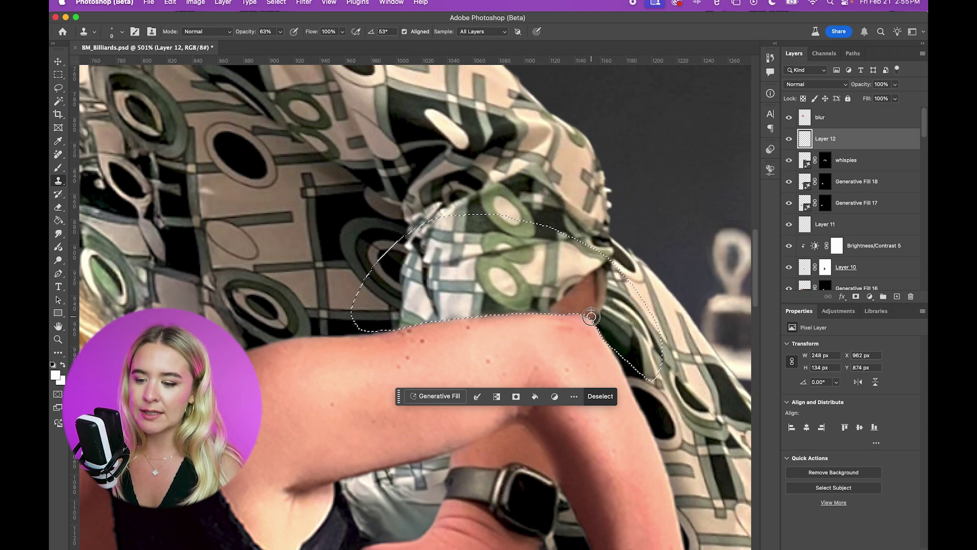
Step: Deselect, clean up the woman's upper arm edge with the Remove tool on a new layer, and lasso the edge around her elbow
key("ctrl+d")
key("ctrl+alt+shift+n")
key("j")
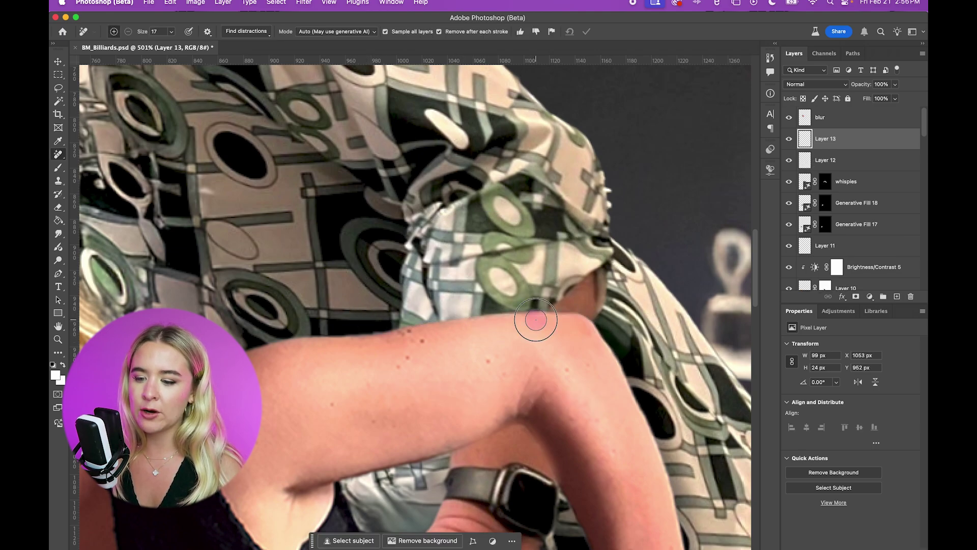
key("l")
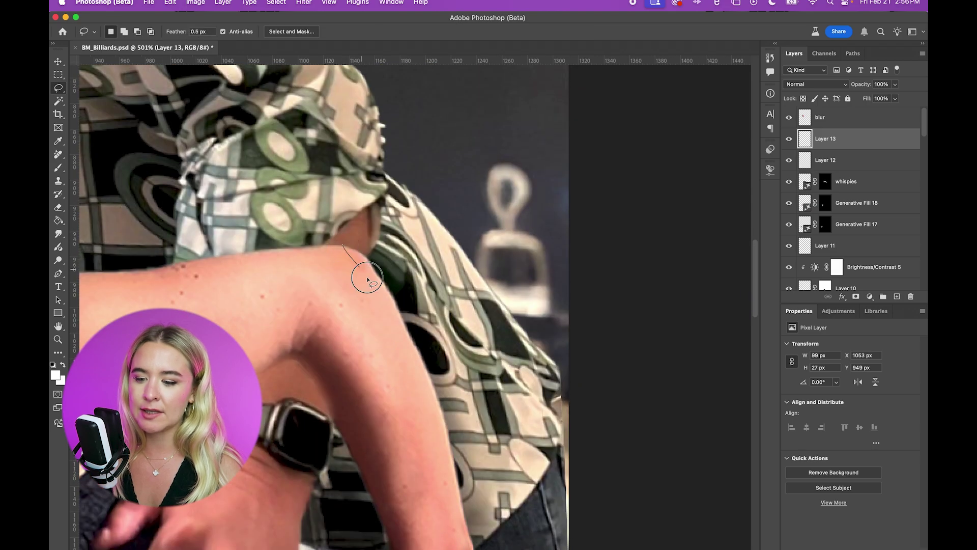
left_click(515, 470)
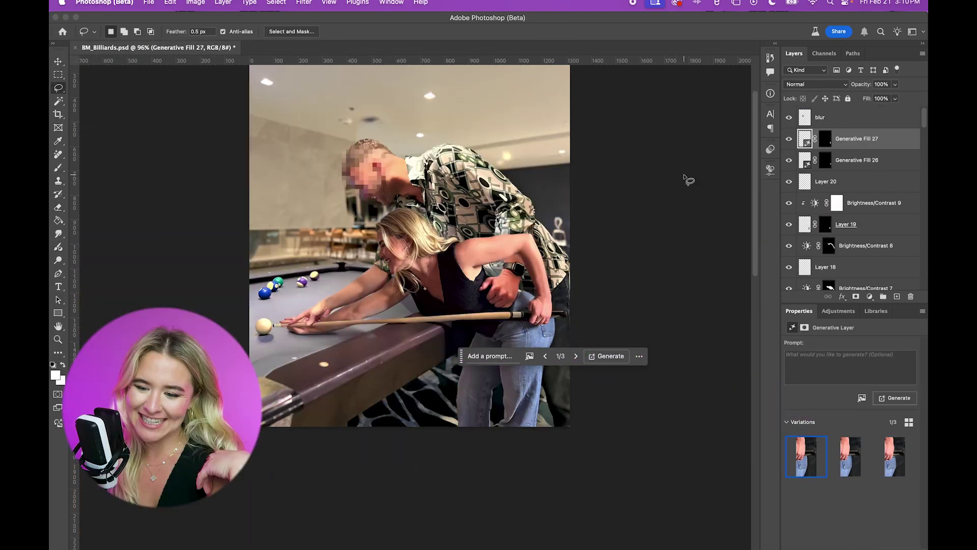
Step: Lasso the strip between the woman's jeans and the man's dark trousers, run Generative Fill without a prompt, and choose the first variation
scroll(688, 180, "down", 5)
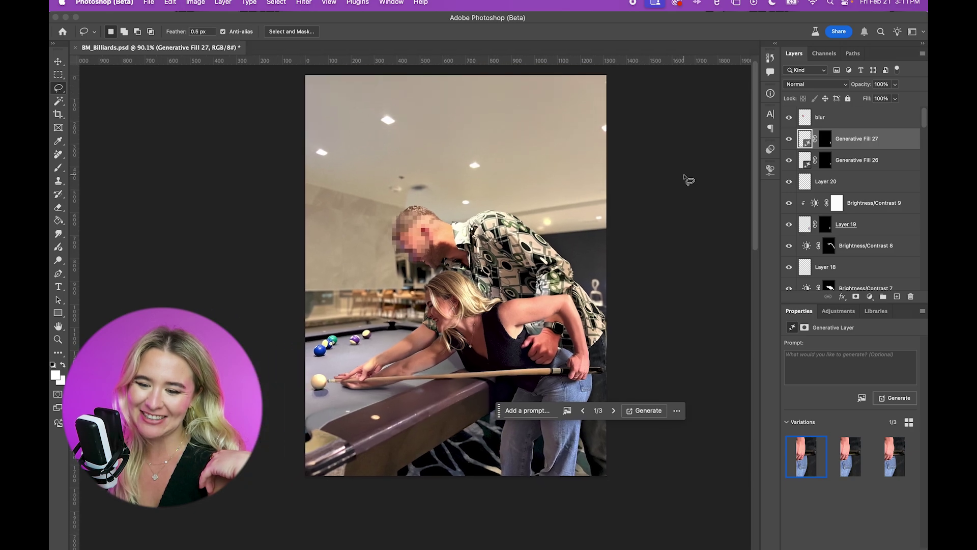
scroll(689, 180, "left", 2)
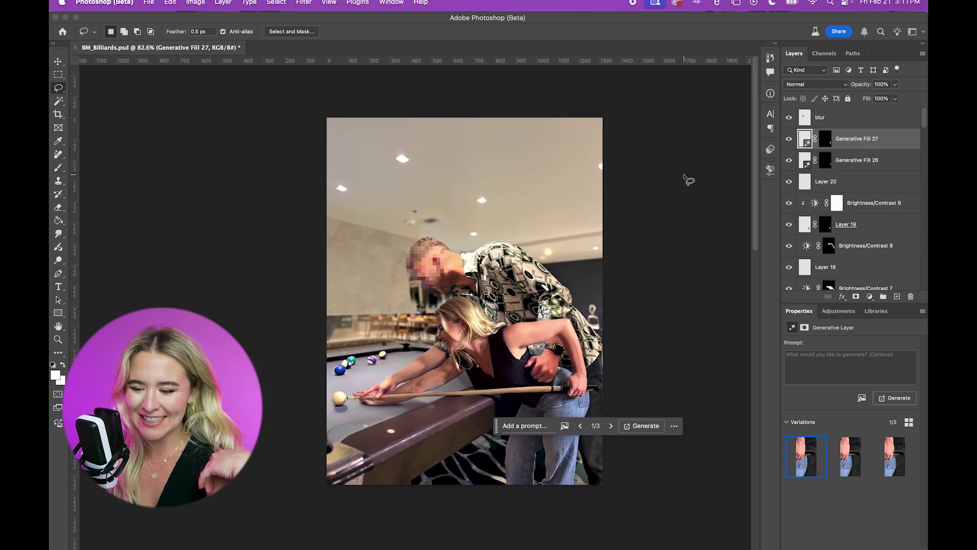
left_click_drag(497, 425, 599, 95)
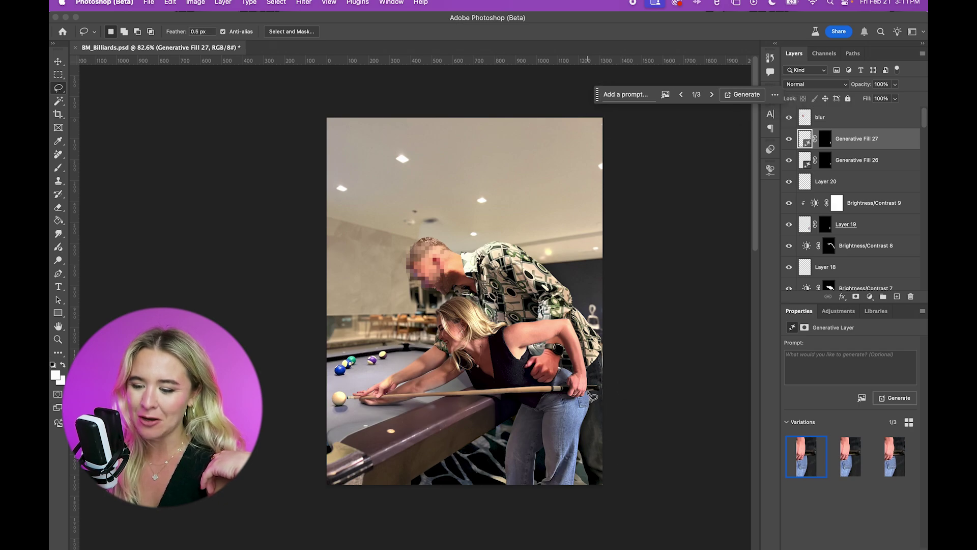
left_click(591, 396)
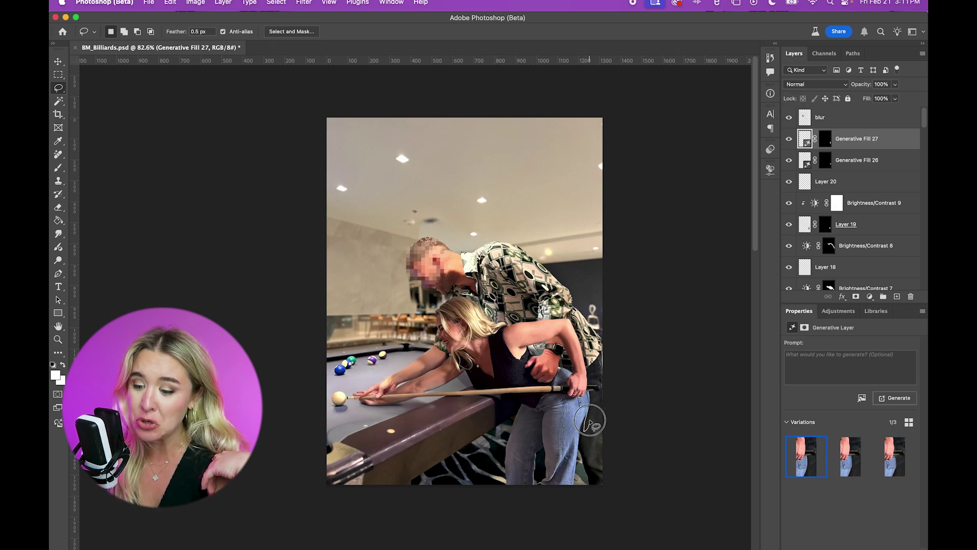
mouse_move(590, 421)
left_mouse_down()
mouse_move(591, 387)
mouse_move(588, 407)
left_mouse_up()
left_click(527, 446)
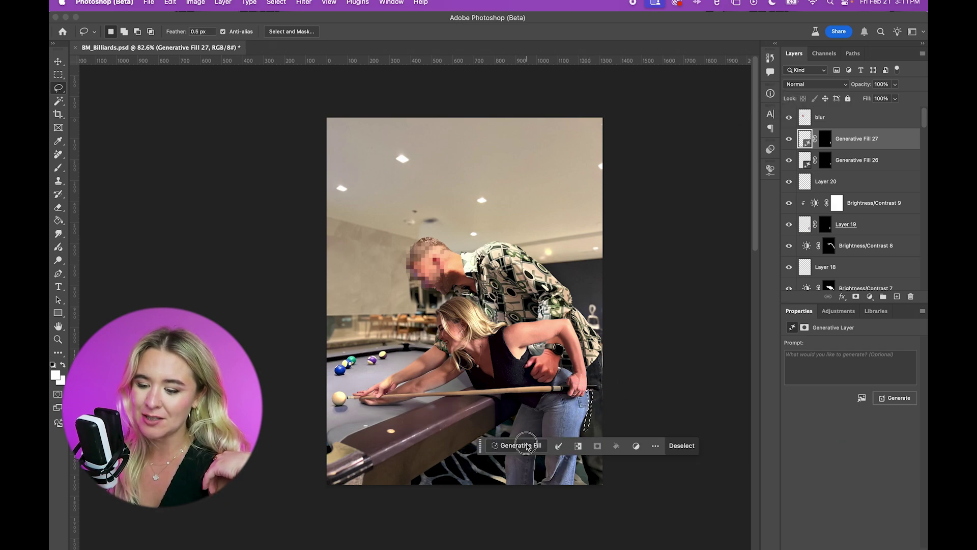
left_click(707, 448)
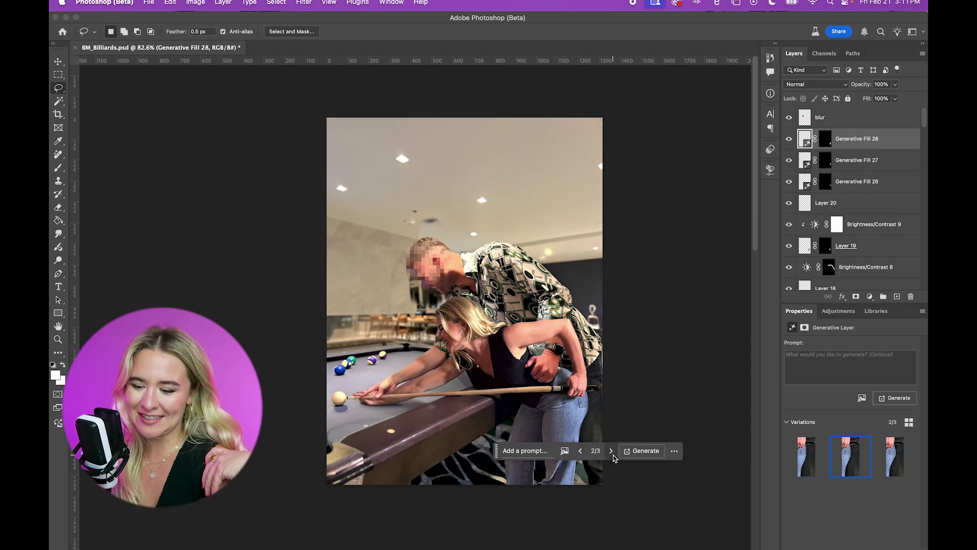
left_click(611, 451)
Step: Group the retouching layers above Layer 21 and toggle the group's visibility to compare the composite with the original photo
scroll(865, 162, "down", 15)
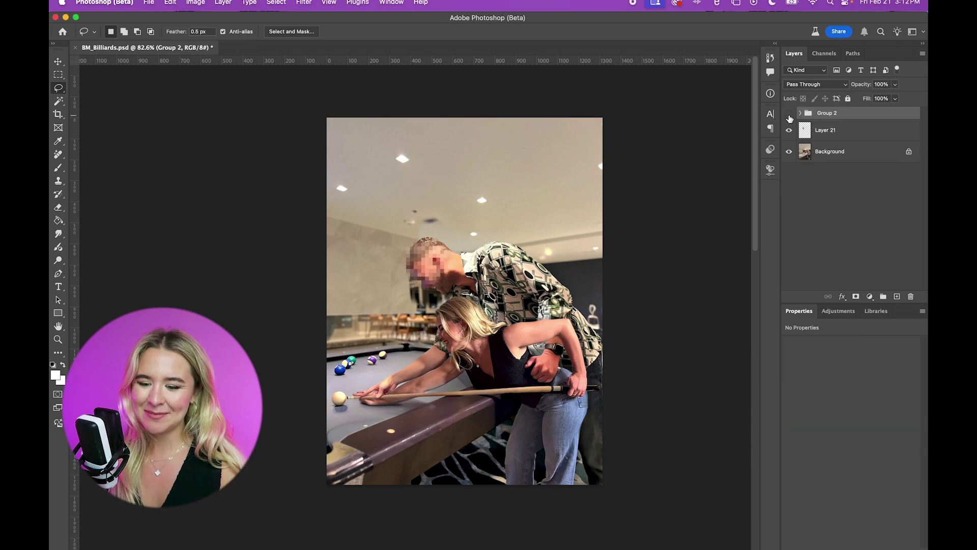
left_click(789, 114)
left_click(789, 114)
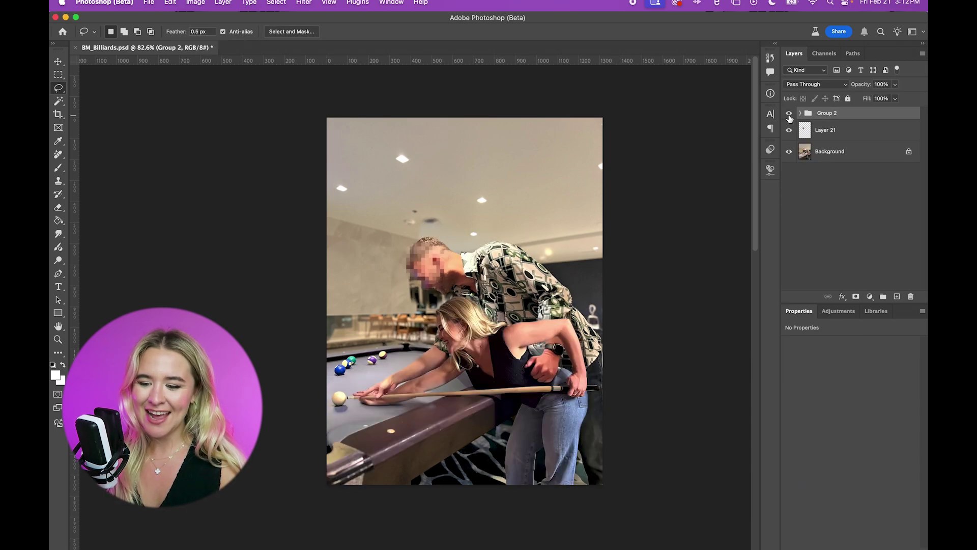